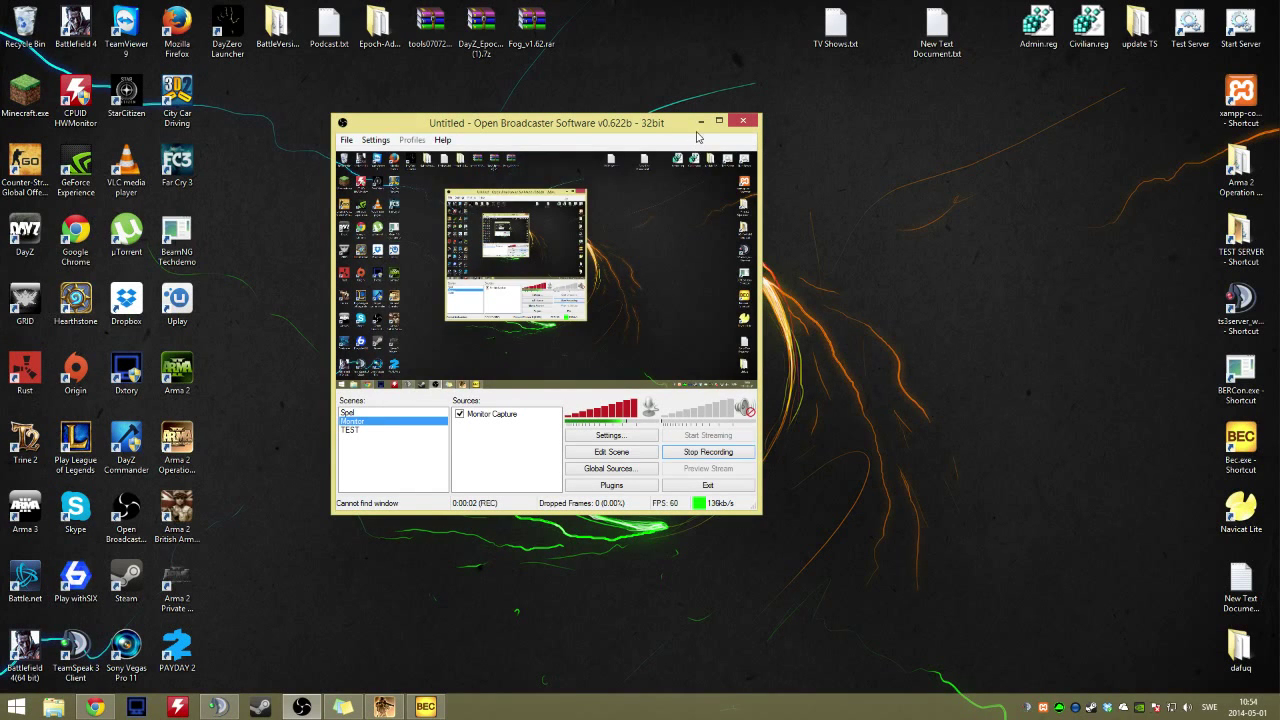
Minimize the OBS window to reveal the desktop while recording continues
click(689, 124)
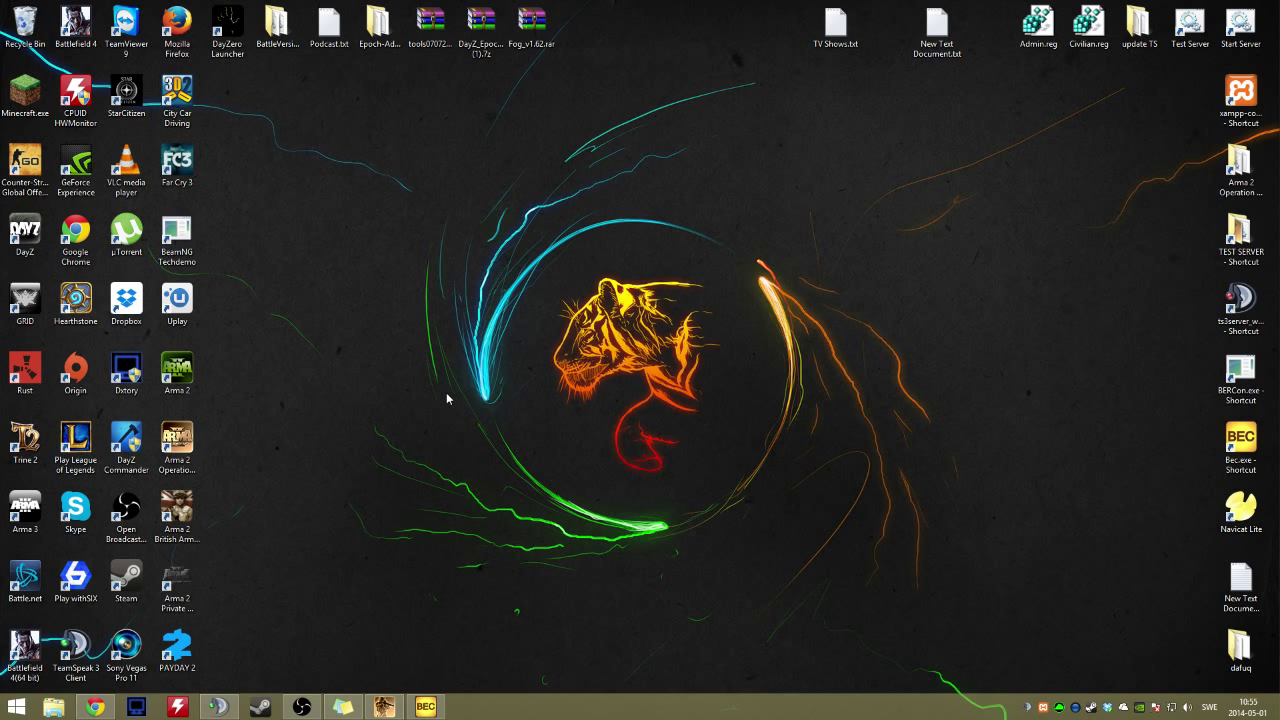
Open Steam from the tray and select Arma 2: Operation Arrowhead in the Library
right_click(1093, 709)
click(1122, 560)
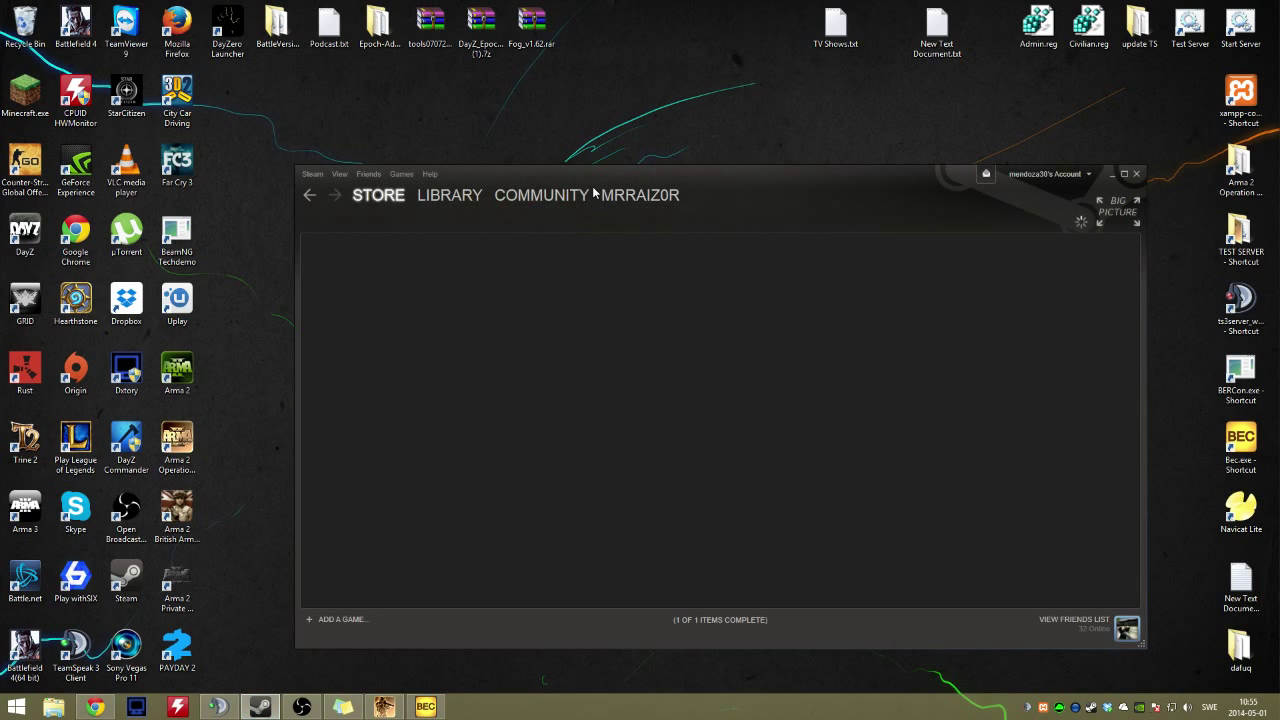
click(468, 191)
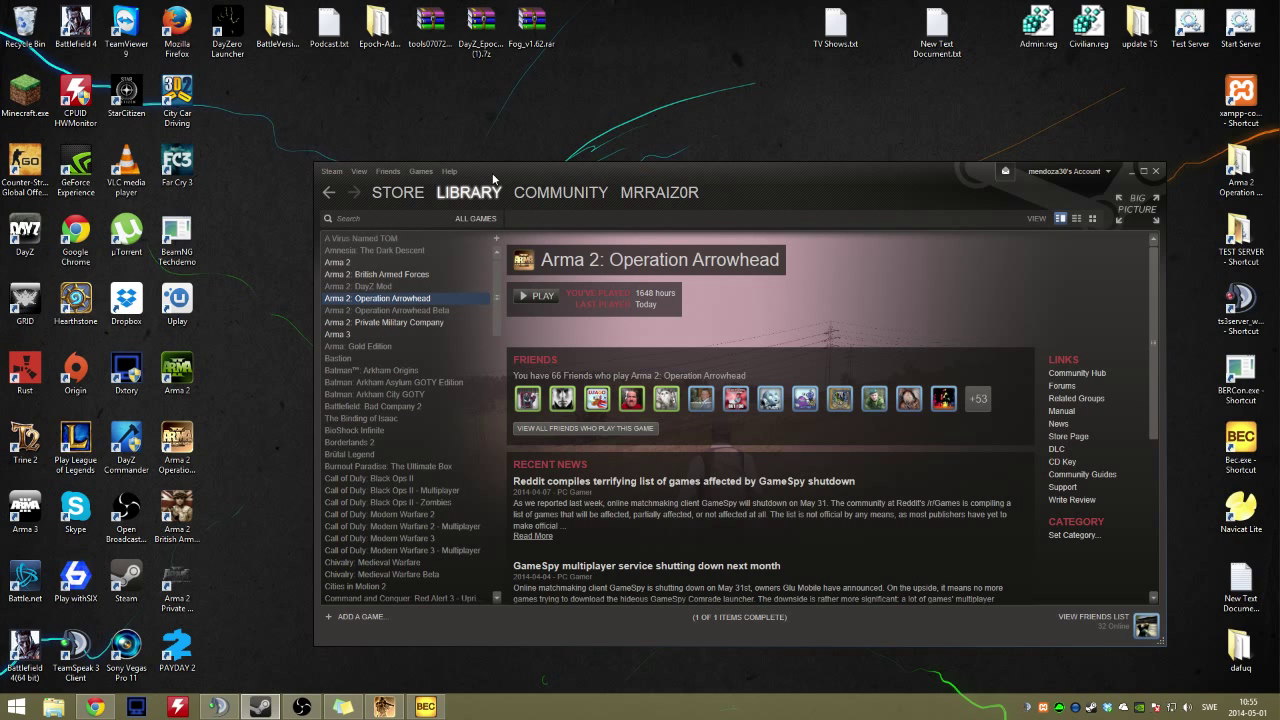
click(400, 310)
click(400, 298)
Open Arma 2: Operation Arrowhead's Properties on the Local Files tab
right_click(400, 298)
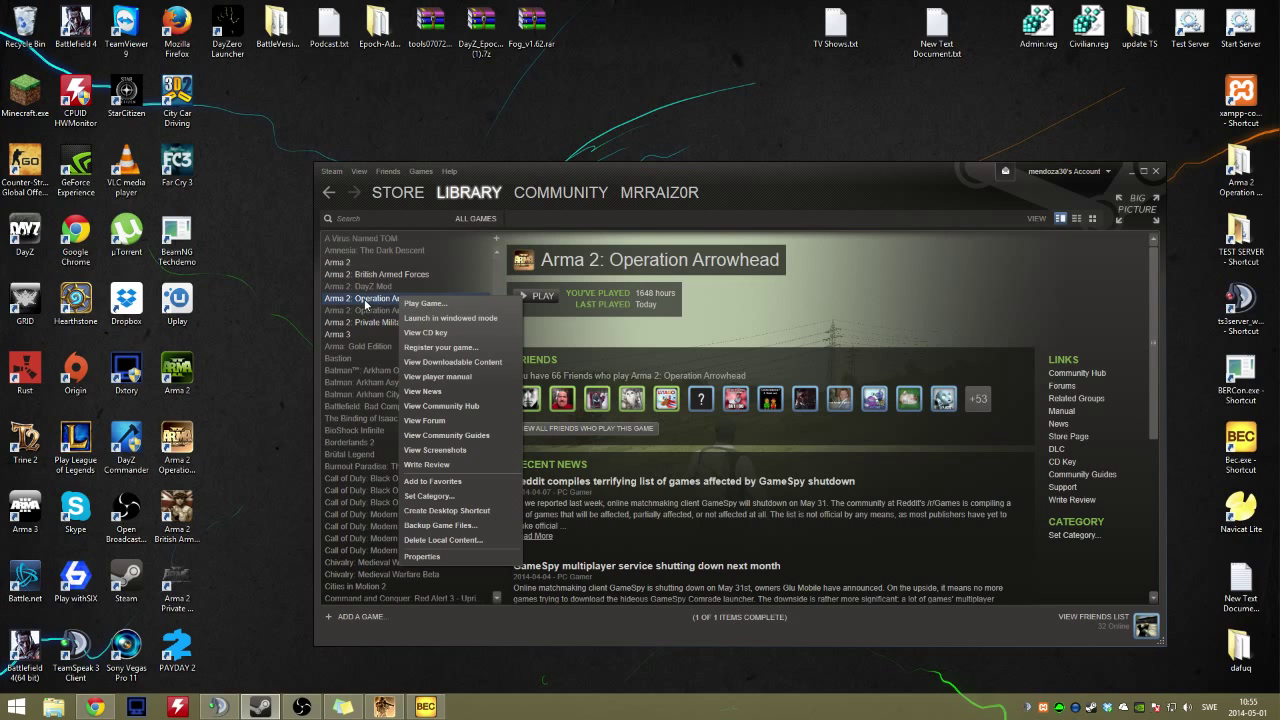
click(367, 302)
mouse_move(489, 213)
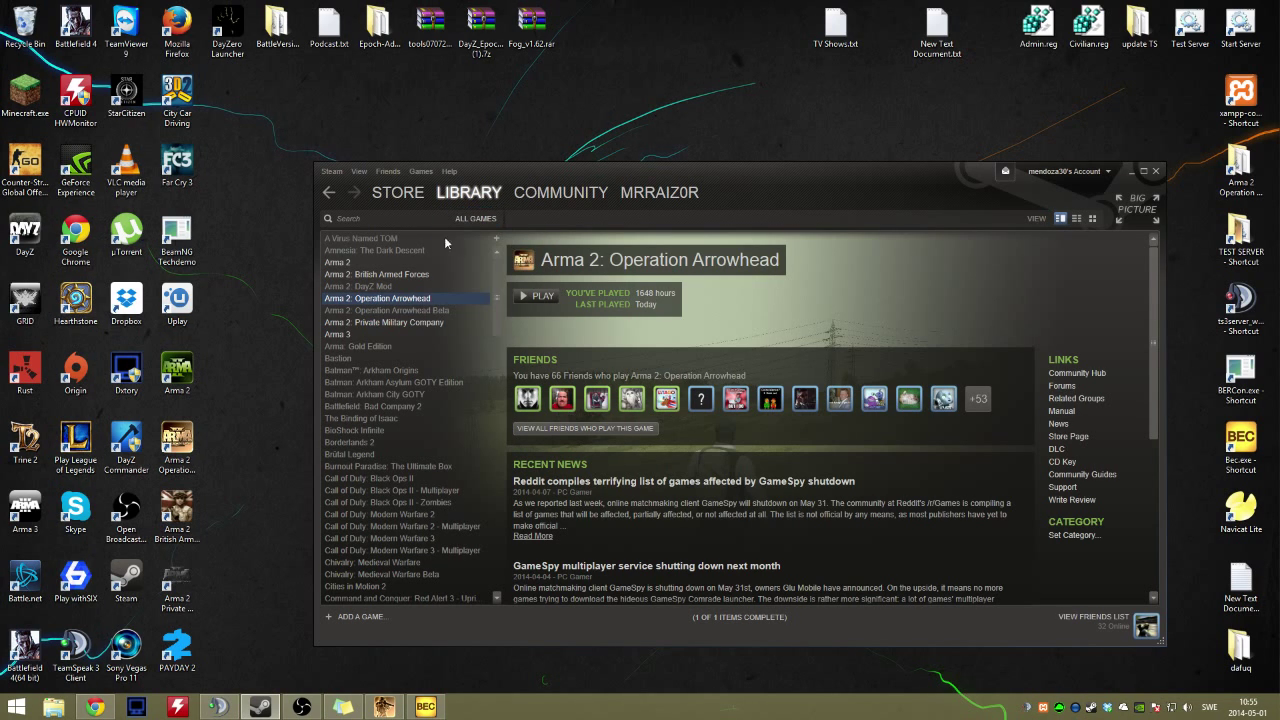
right_click(389, 300)
click(428, 560)
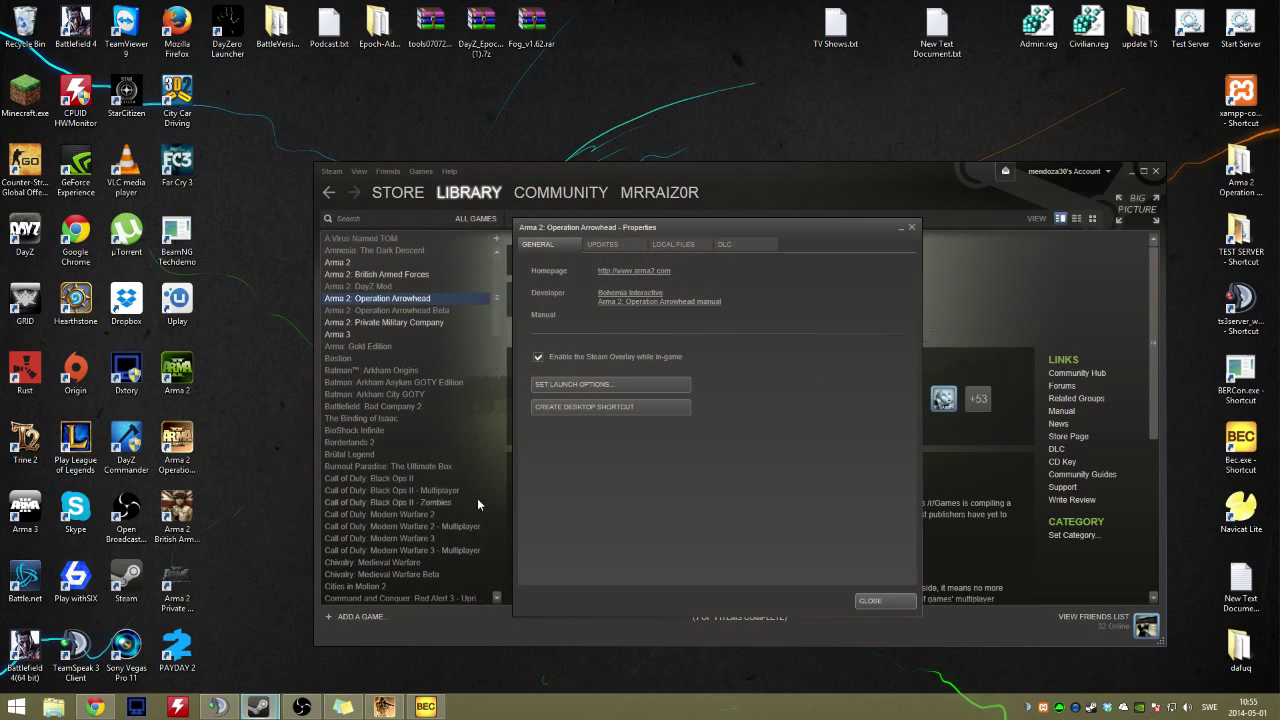
click(690, 246)
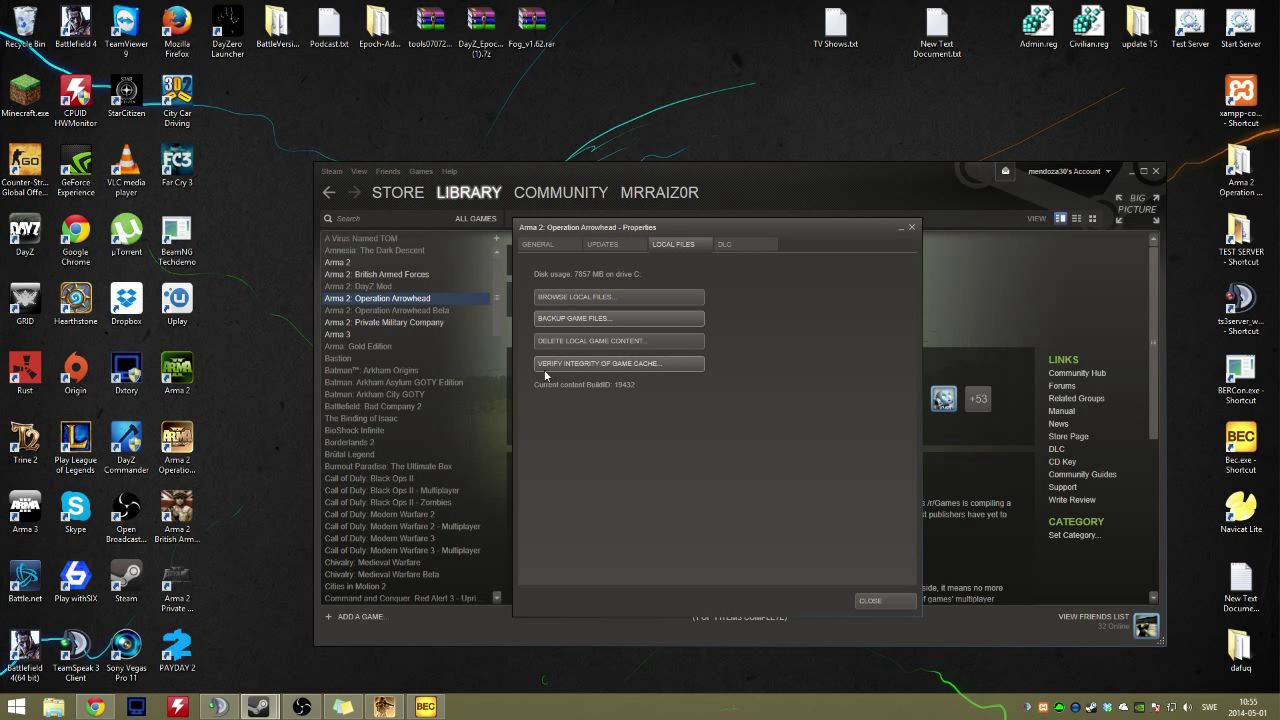
Verify the game cache integrity and close the results once 1 failed file is queued
click(657, 366)
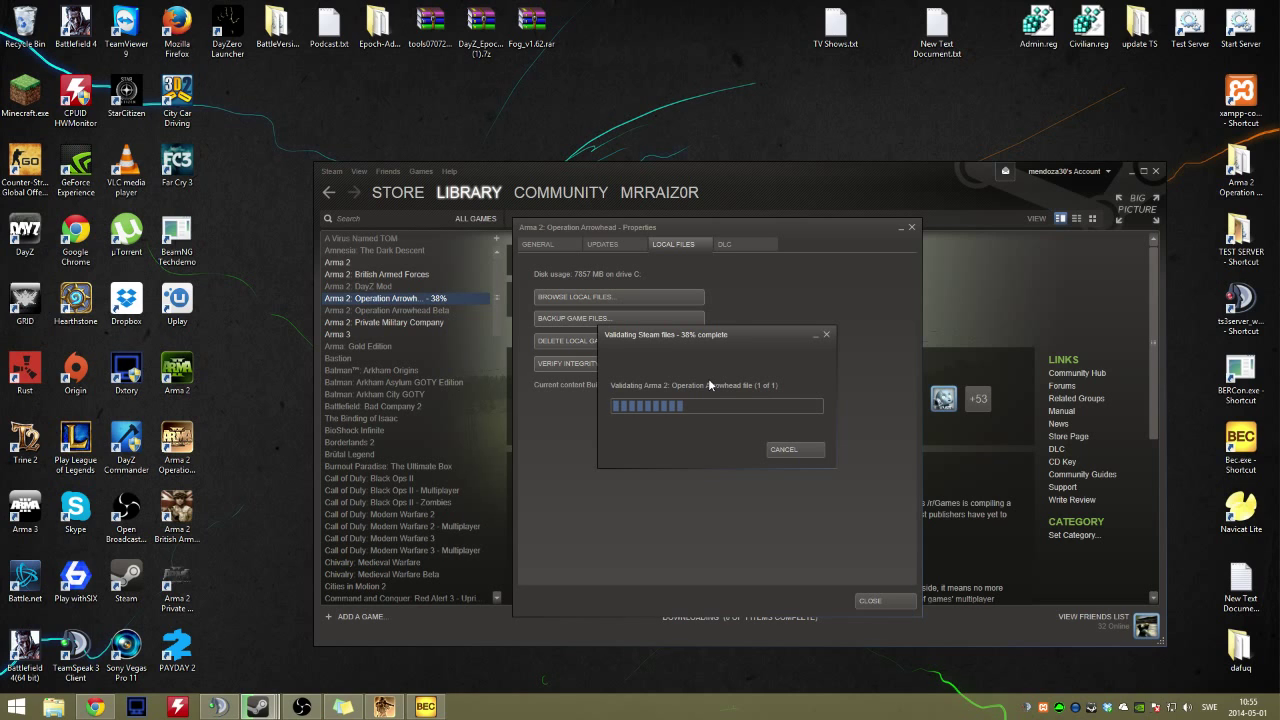
drag(711, 336, 690, 350)
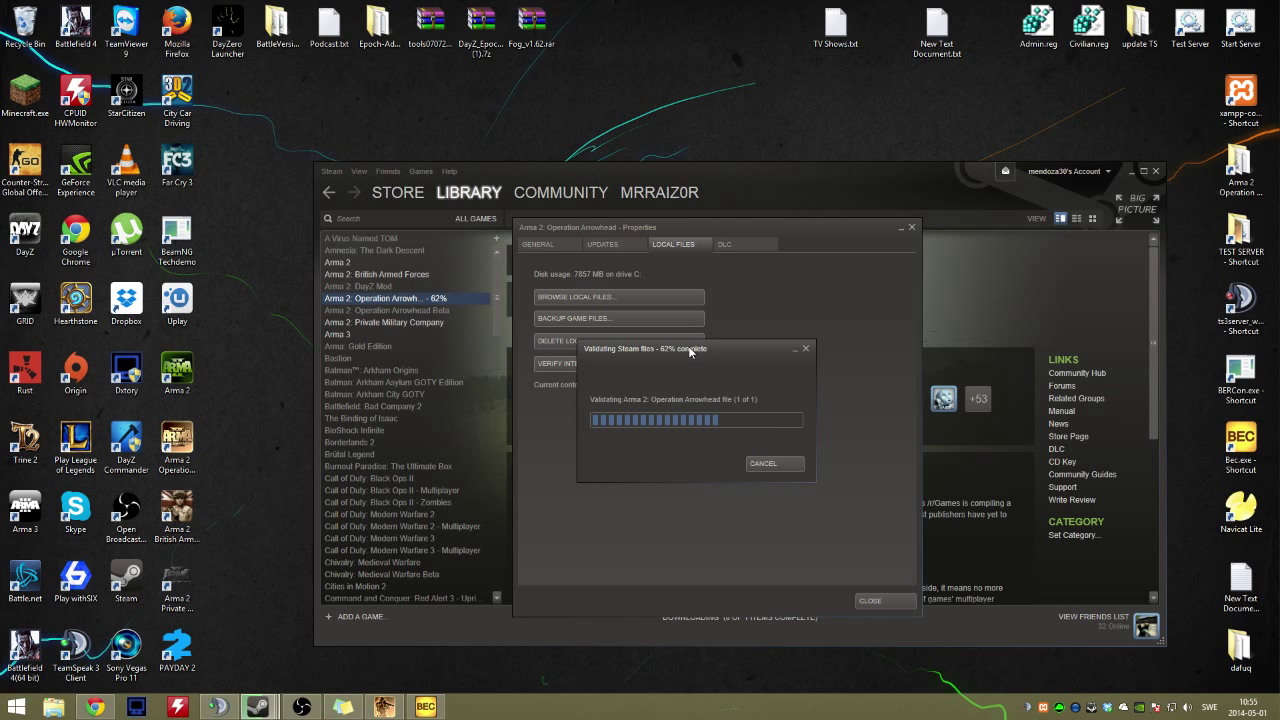
drag(689, 350, 667, 389)
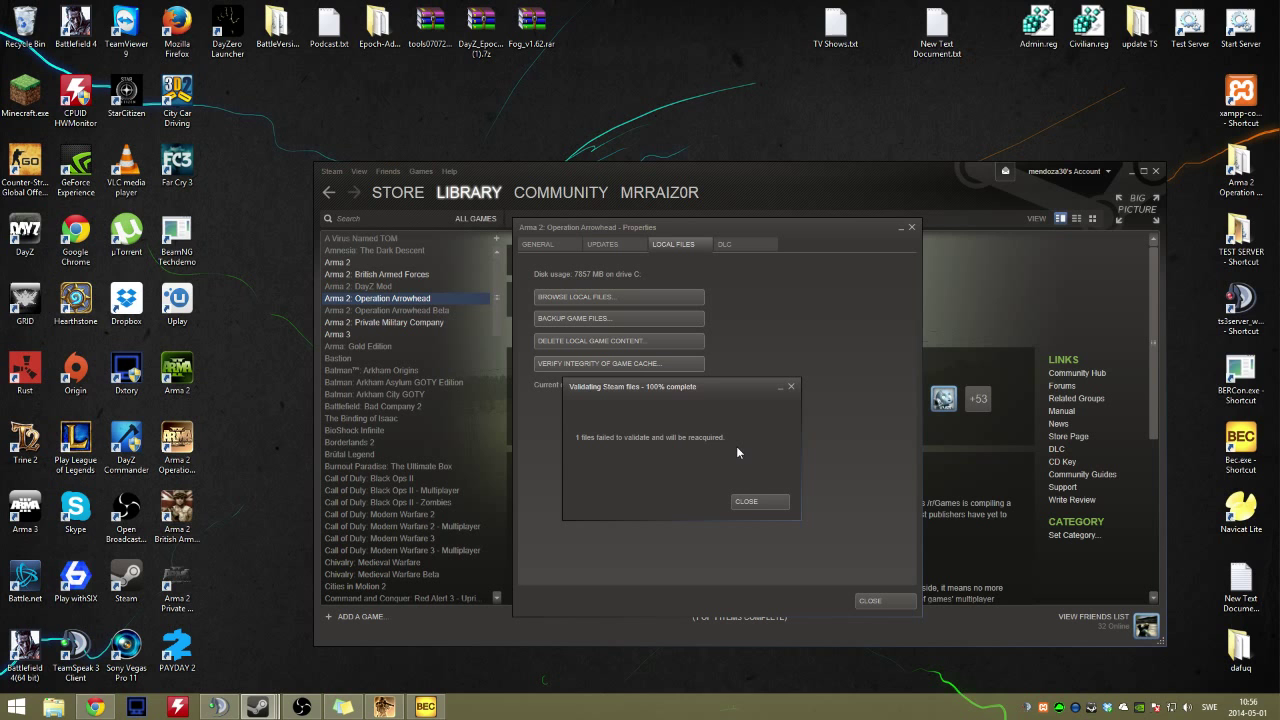
click(749, 502)
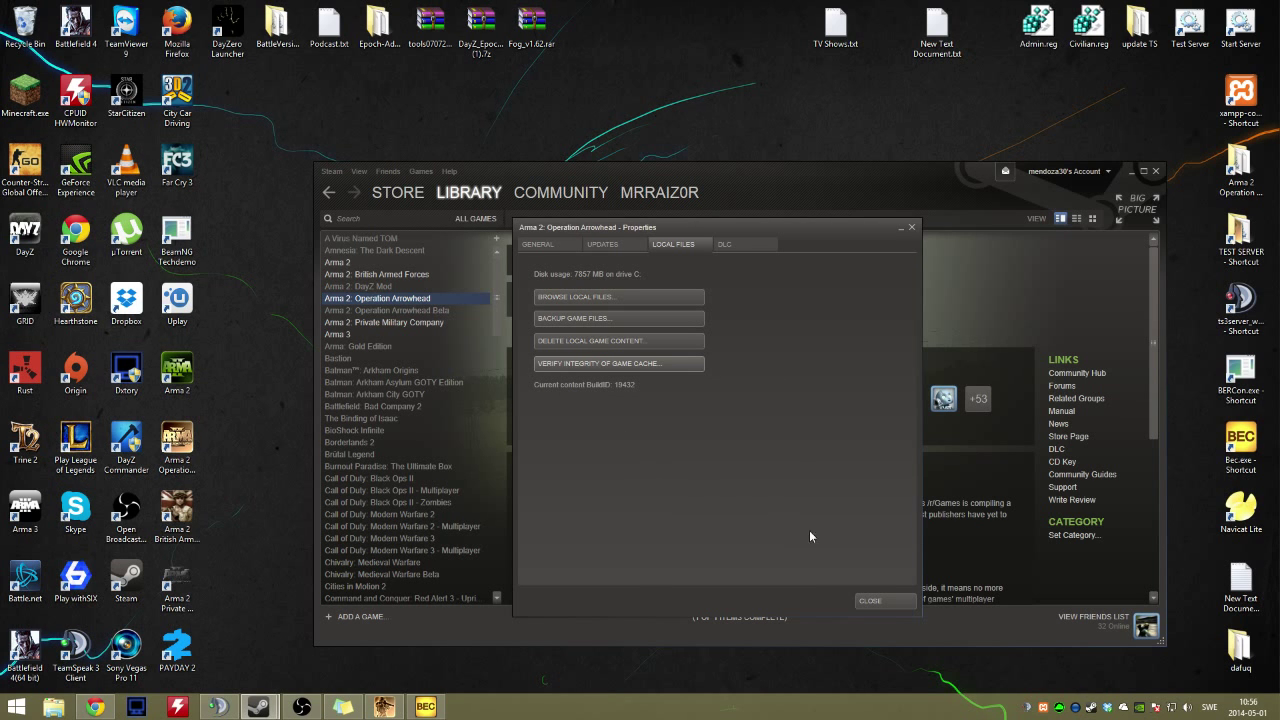
Close Properties and launch Arma 2: Operation Arrowhead, confirming the launch dialog
click(870, 600)
click(418, 310)
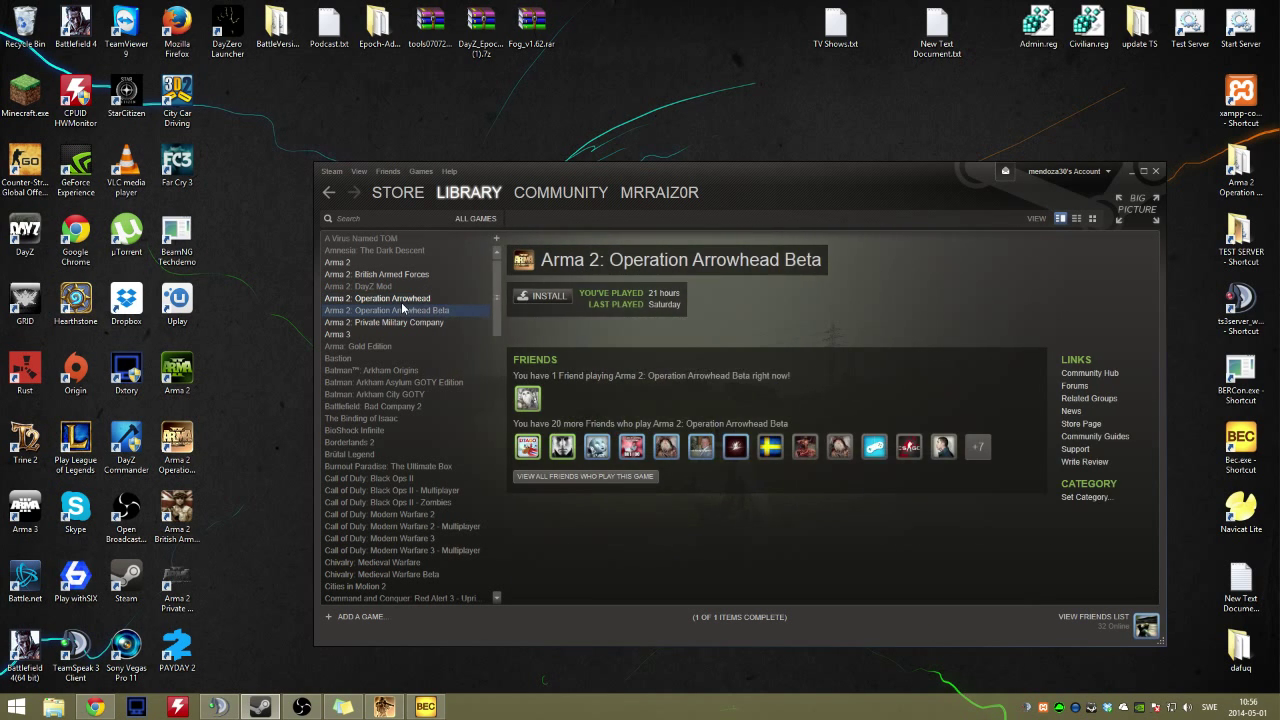
click(418, 298)
click(540, 300)
click(667, 400)
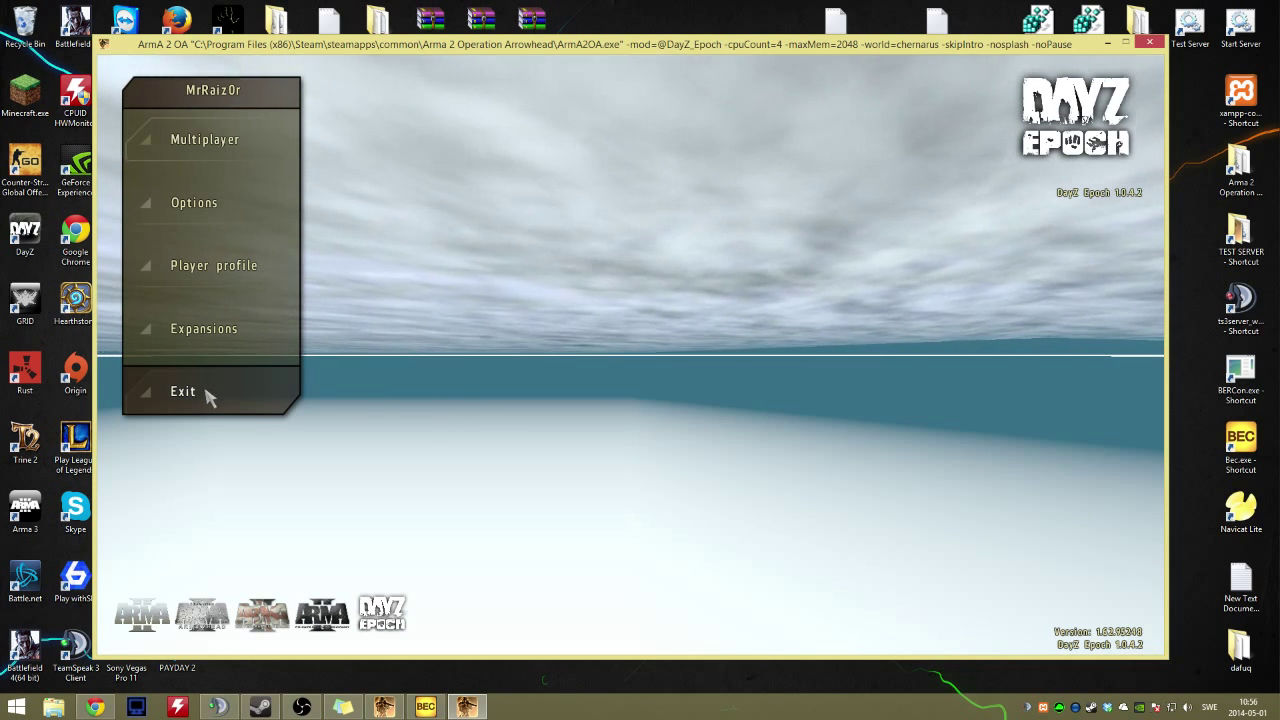
Exit the game and review Arma 2: Operation Arrowhead's Updates settings in Properties, then close it
click(192, 391)
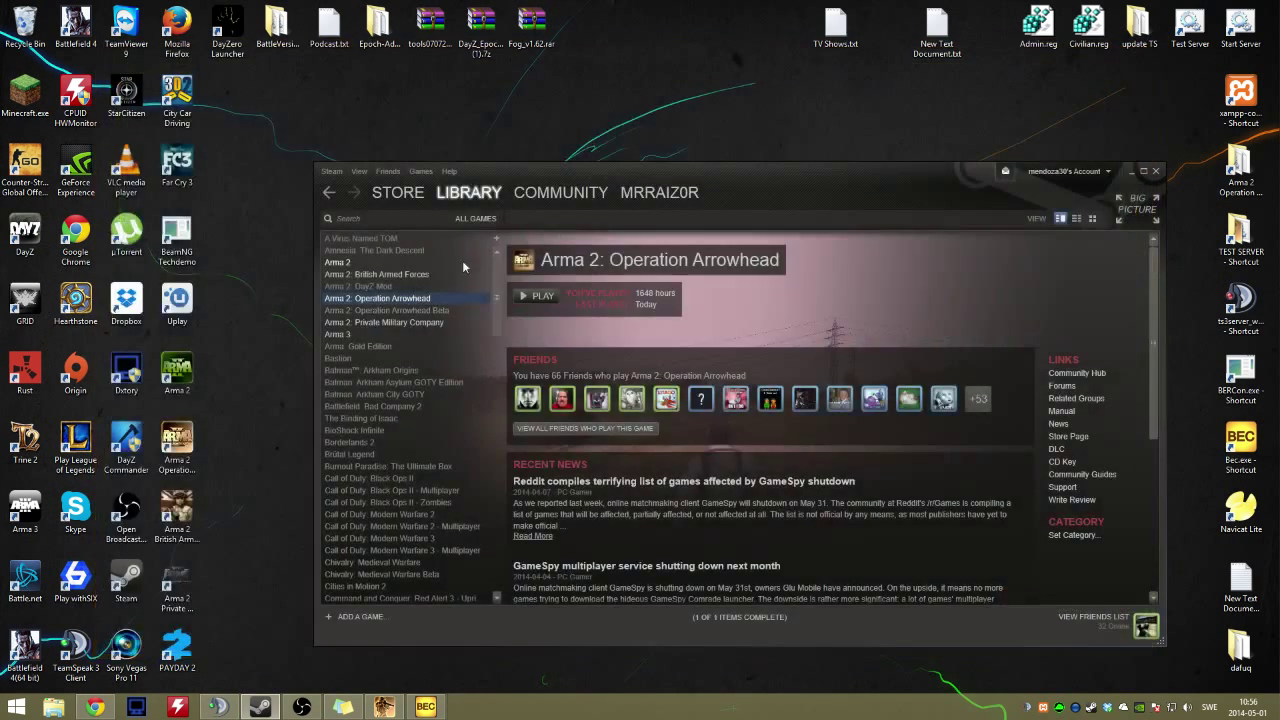
drag(550, 169, 567, 165)
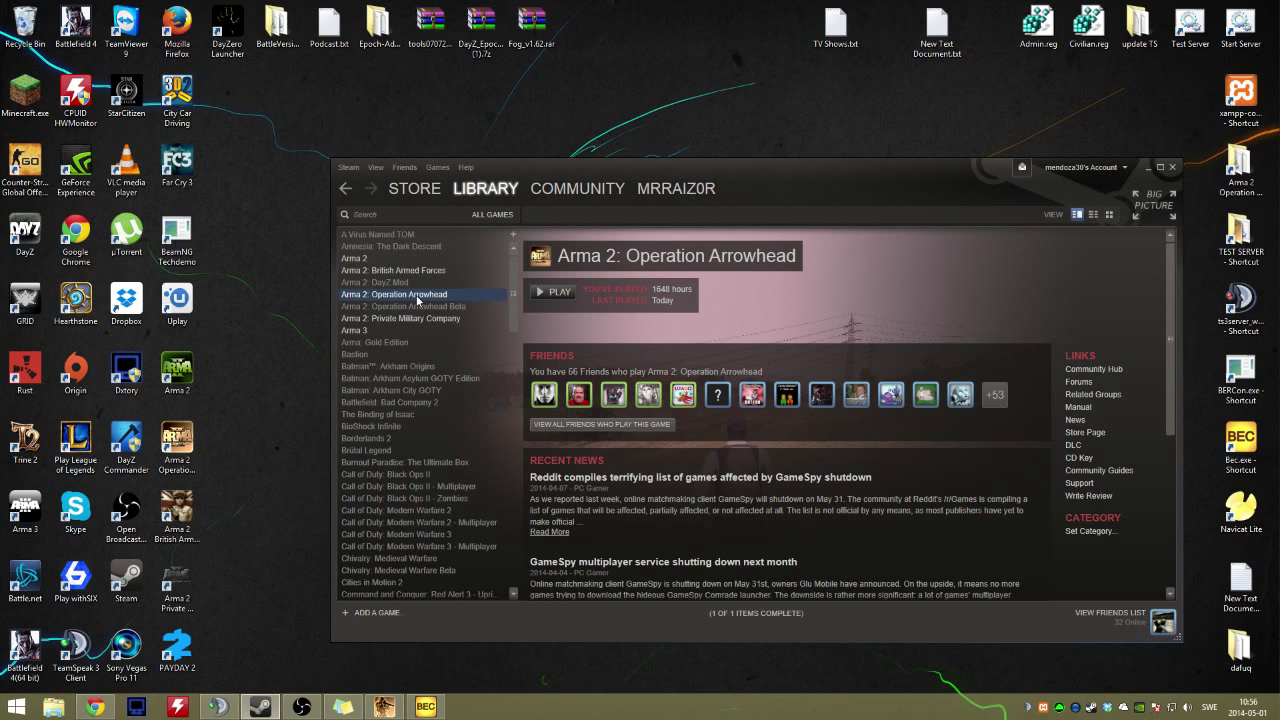
right_click(418, 296)
click(464, 545)
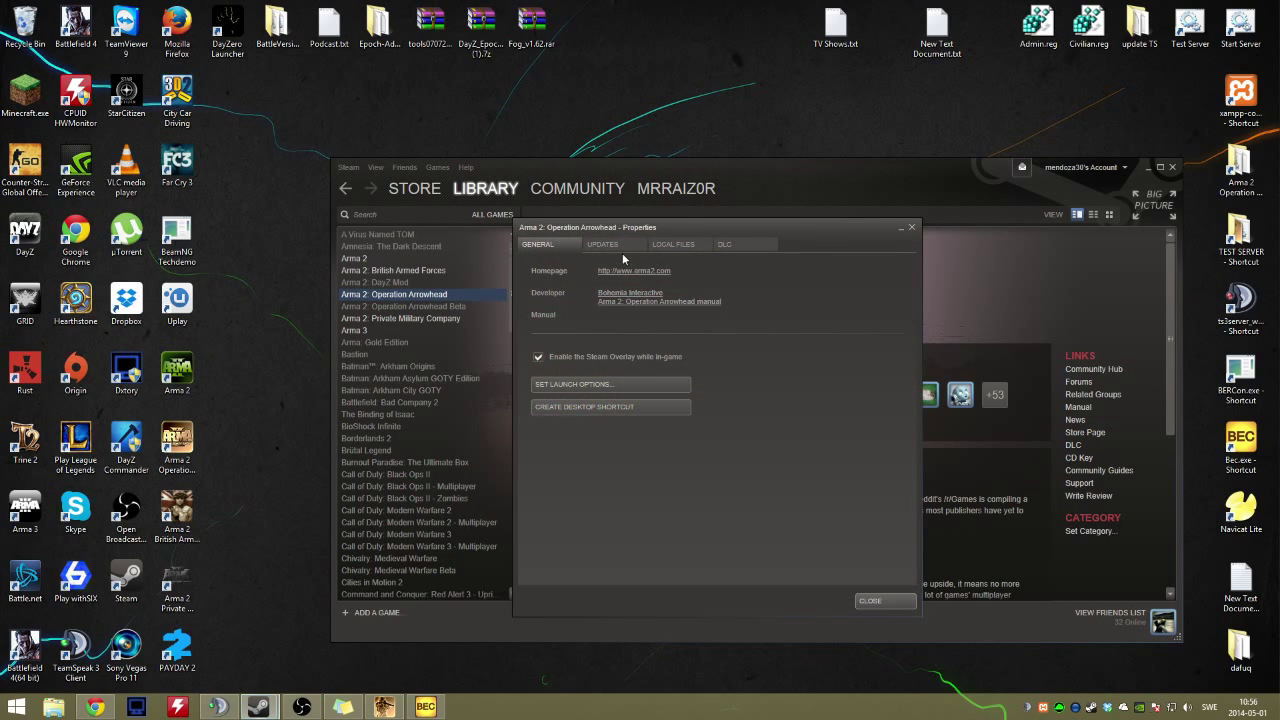
click(626, 244)
drag(664, 228, 586, 228)
click(836, 230)
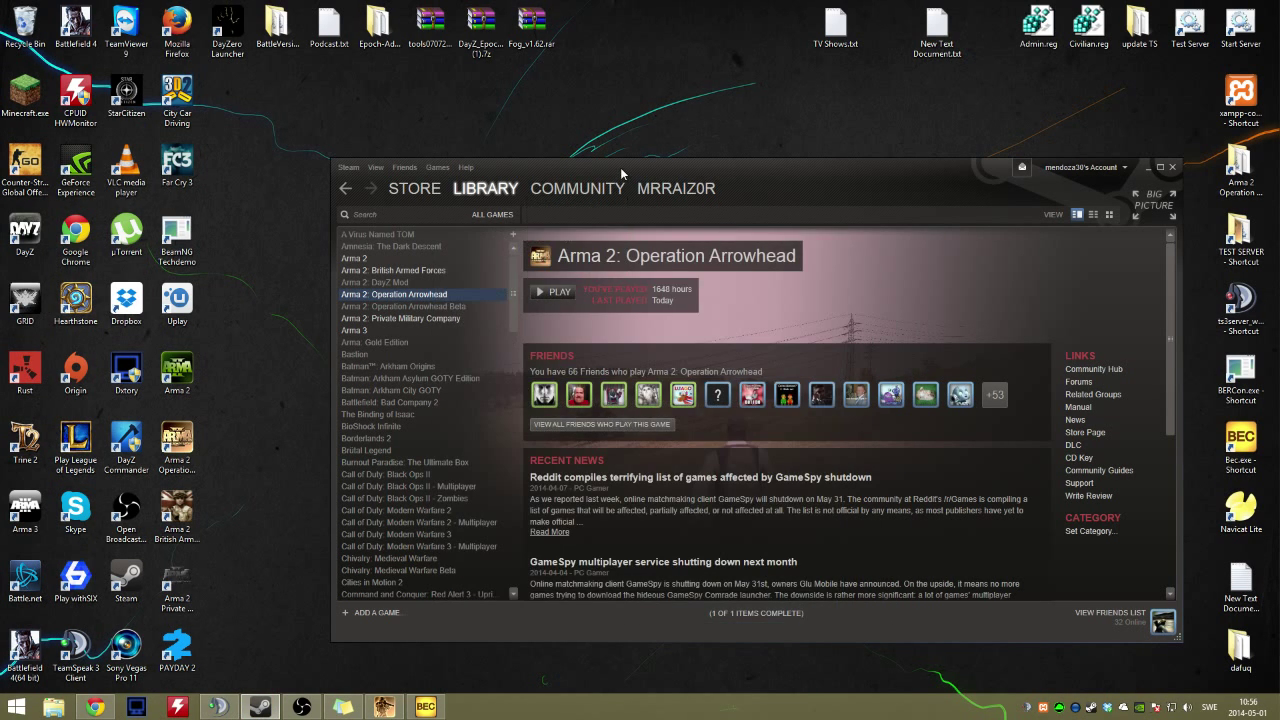
Reposition the Steam window showing the Arma 2: Operation Arrowhead library page
drag(621, 174, 635, 174)
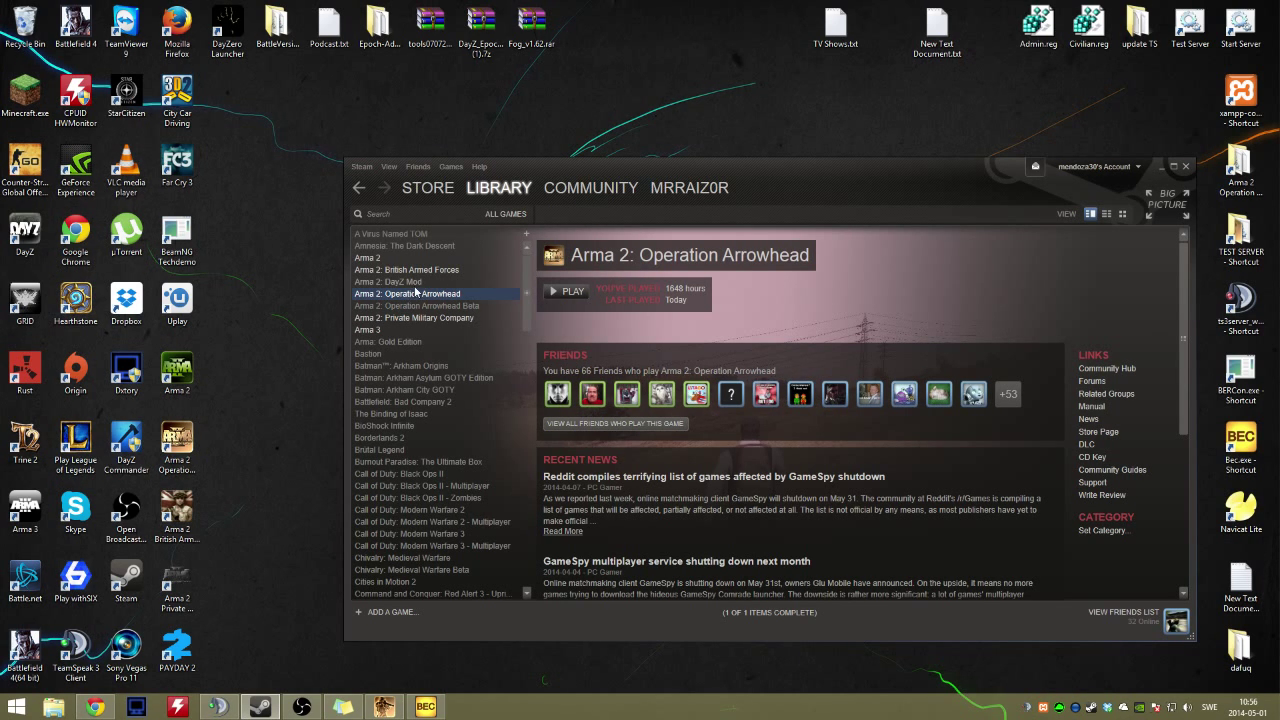
click(273, 457)
drag(605, 192, 502, 190)
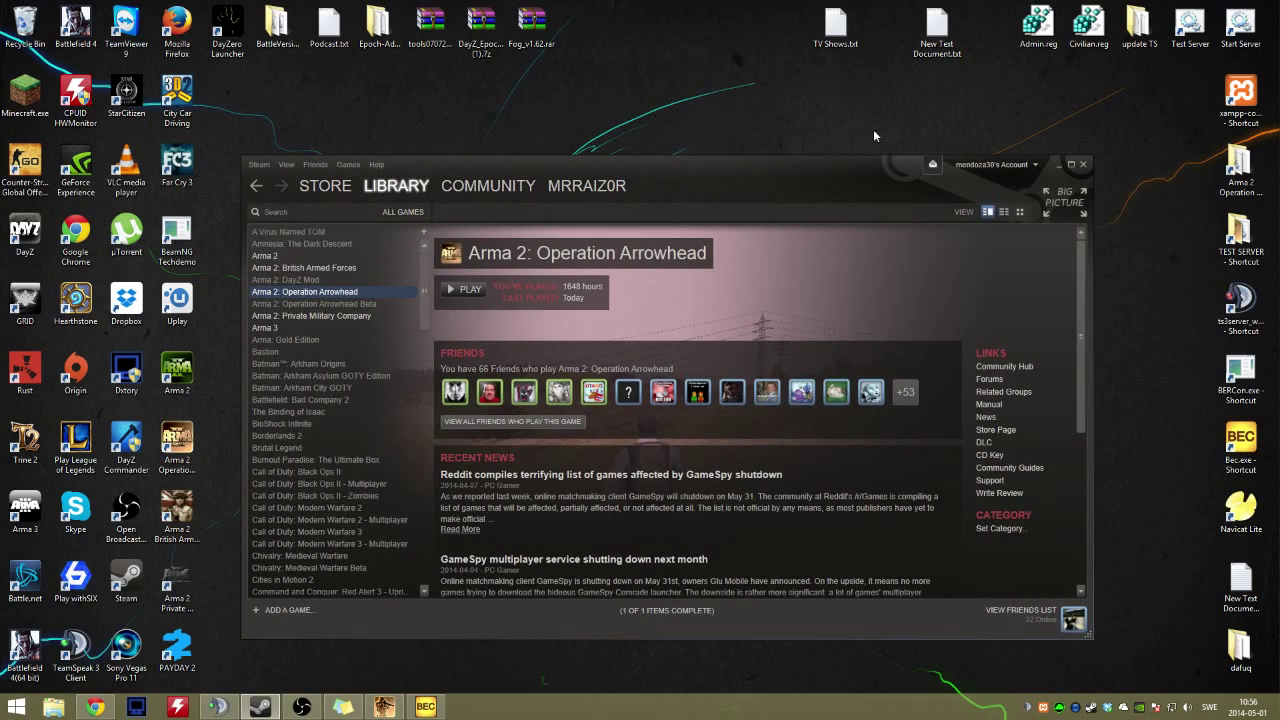
double_click(1249, 172)
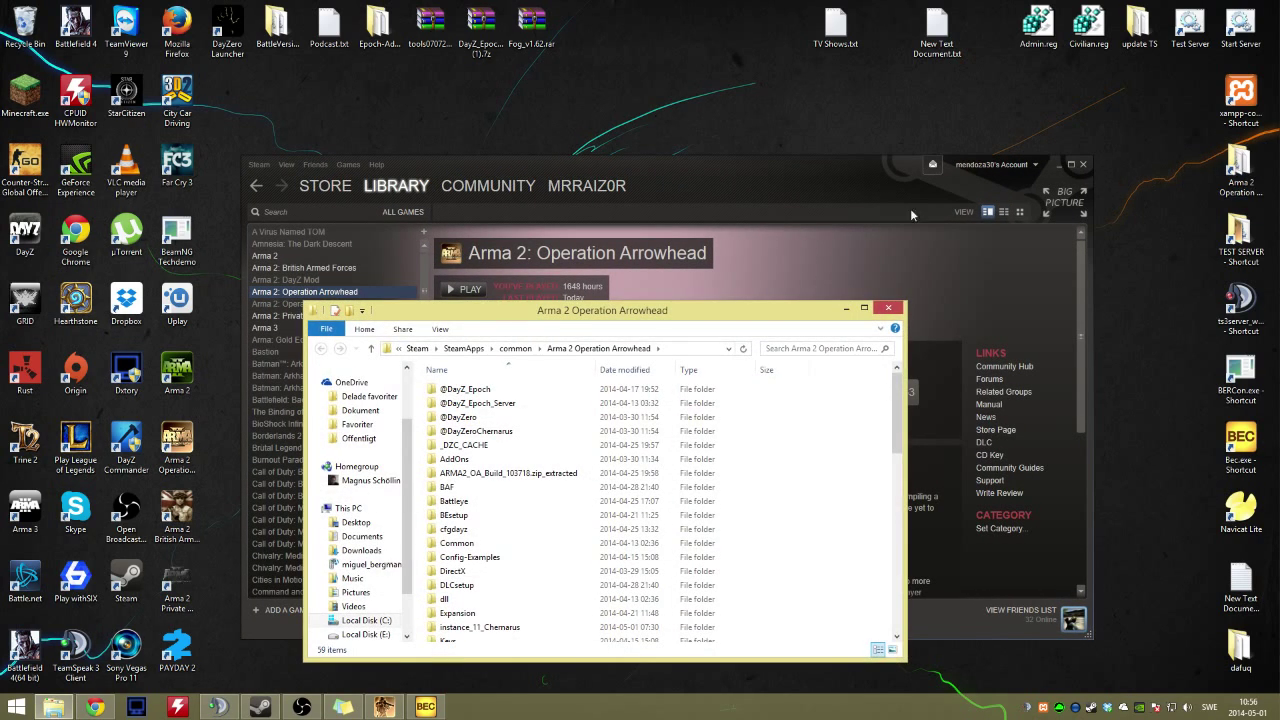
drag(644, 319, 705, 291)
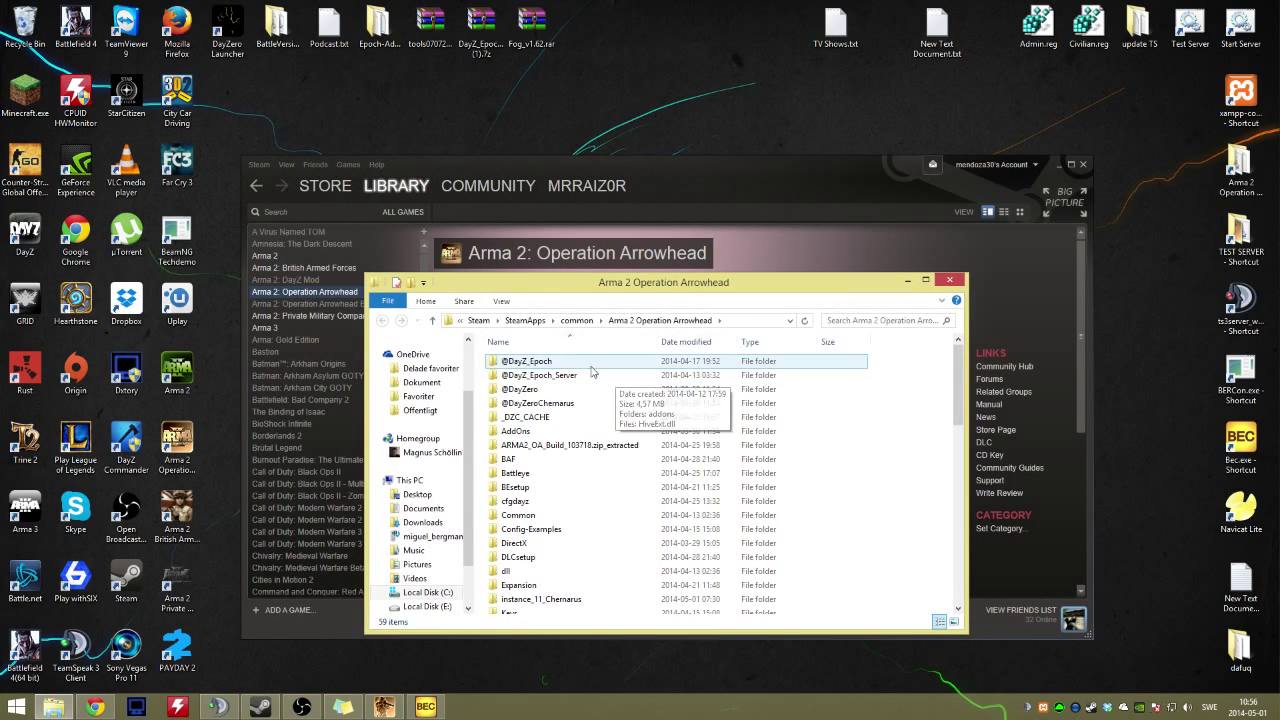
click(949, 280)
key(super+e)
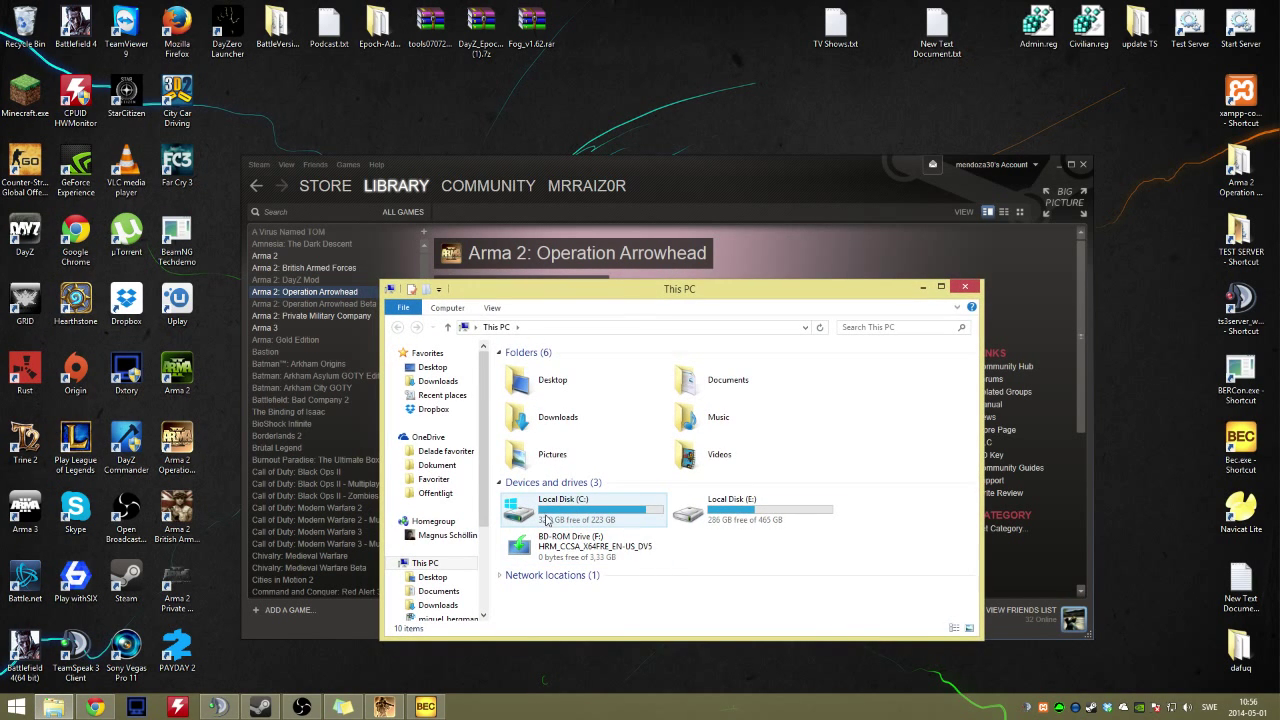
double_click(547, 514)
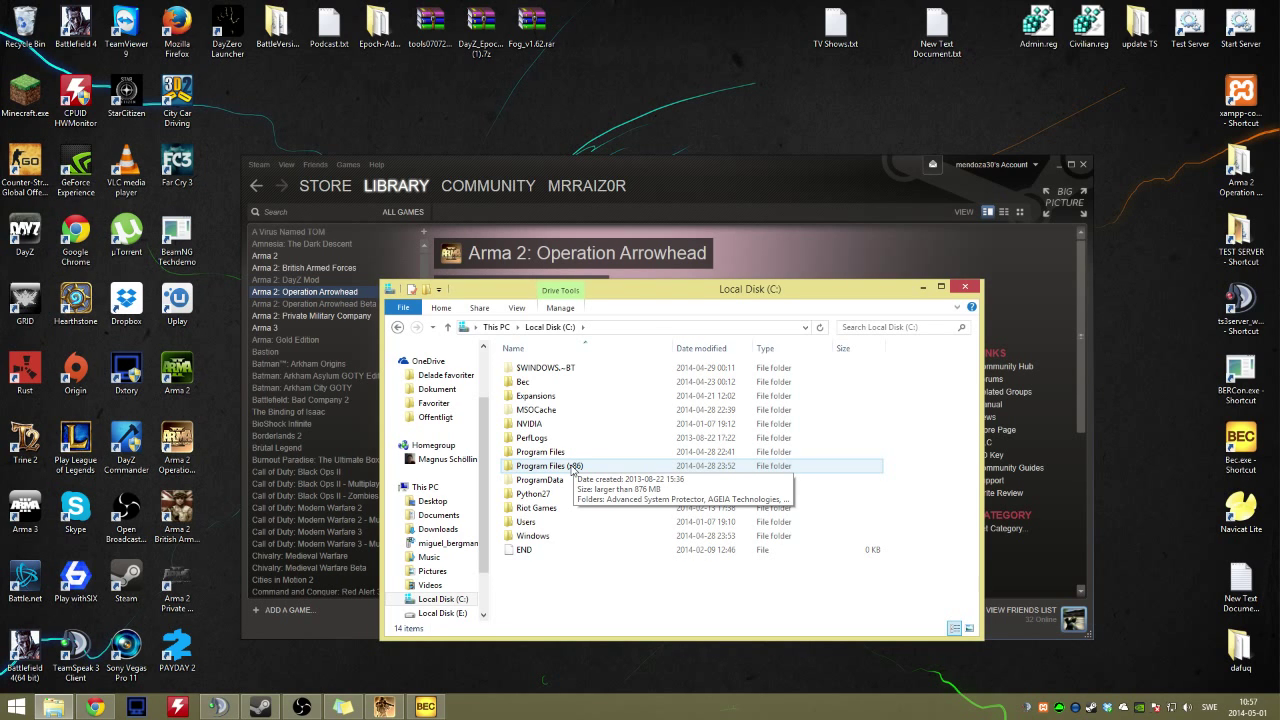
double_click(572, 467)
click(557, 508)
scroll(557, 508, down, 10)
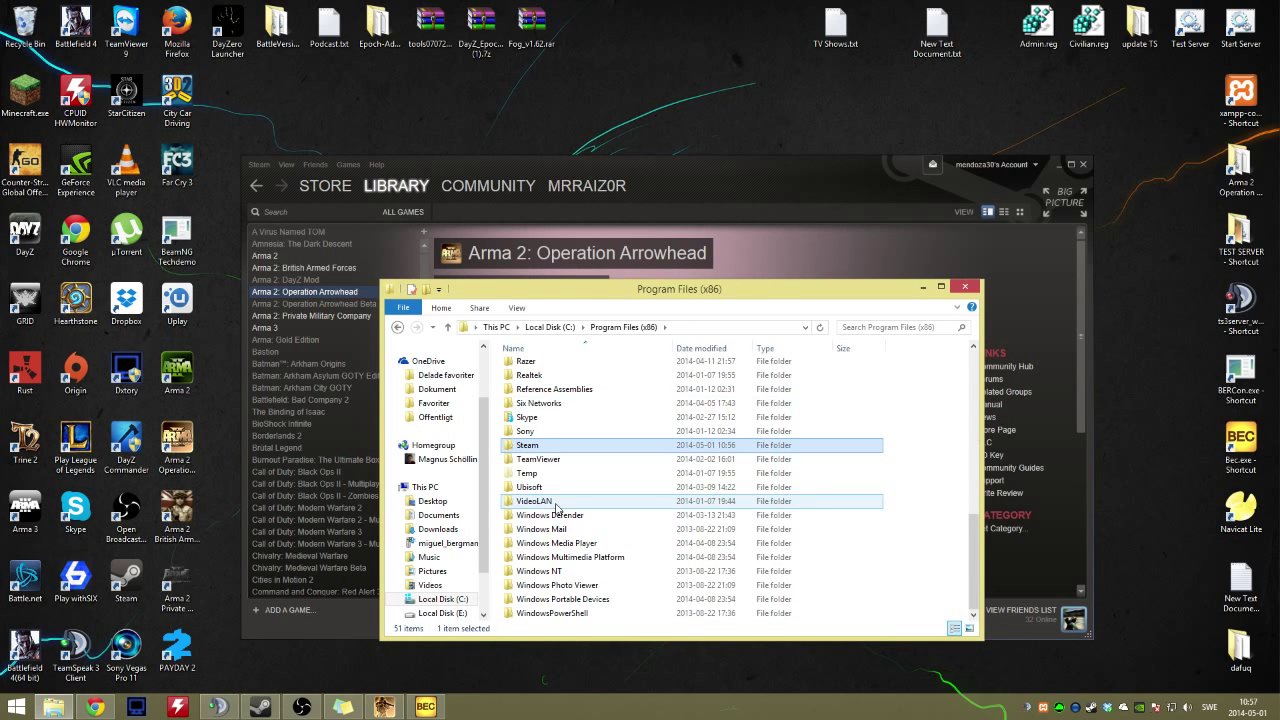
key(Return)
double_click(563, 605)
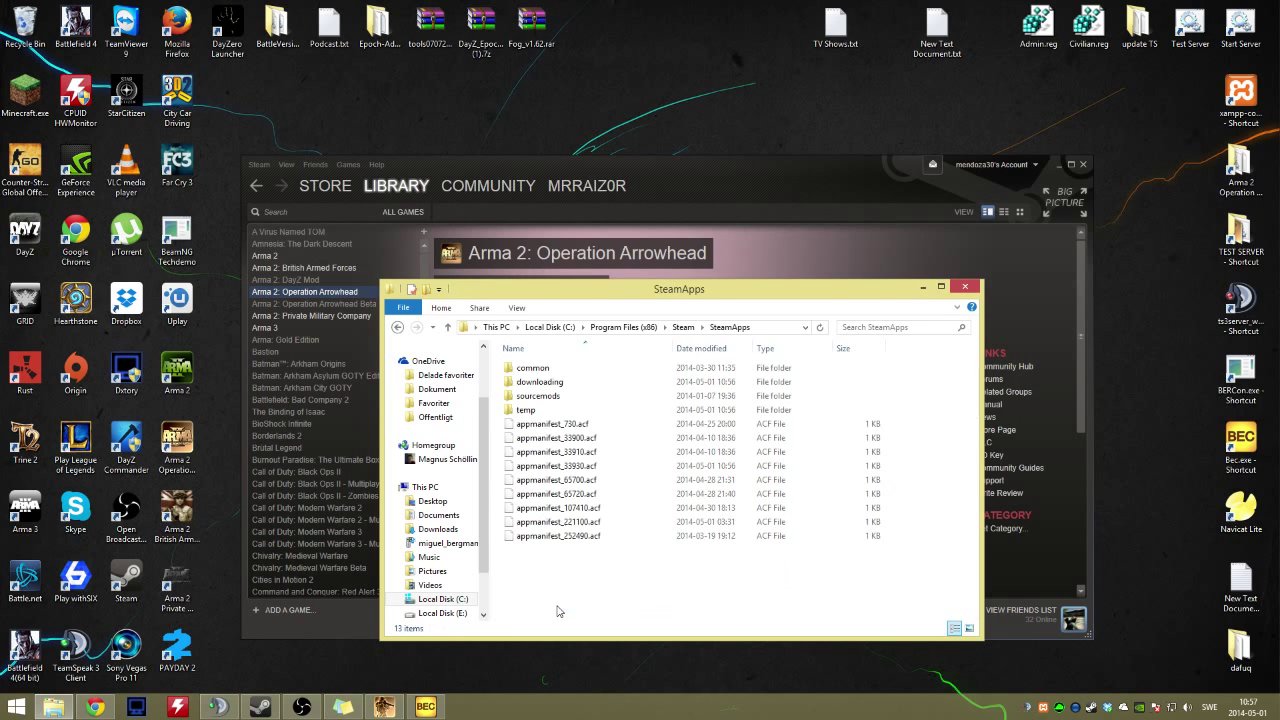
double_click(535, 368)
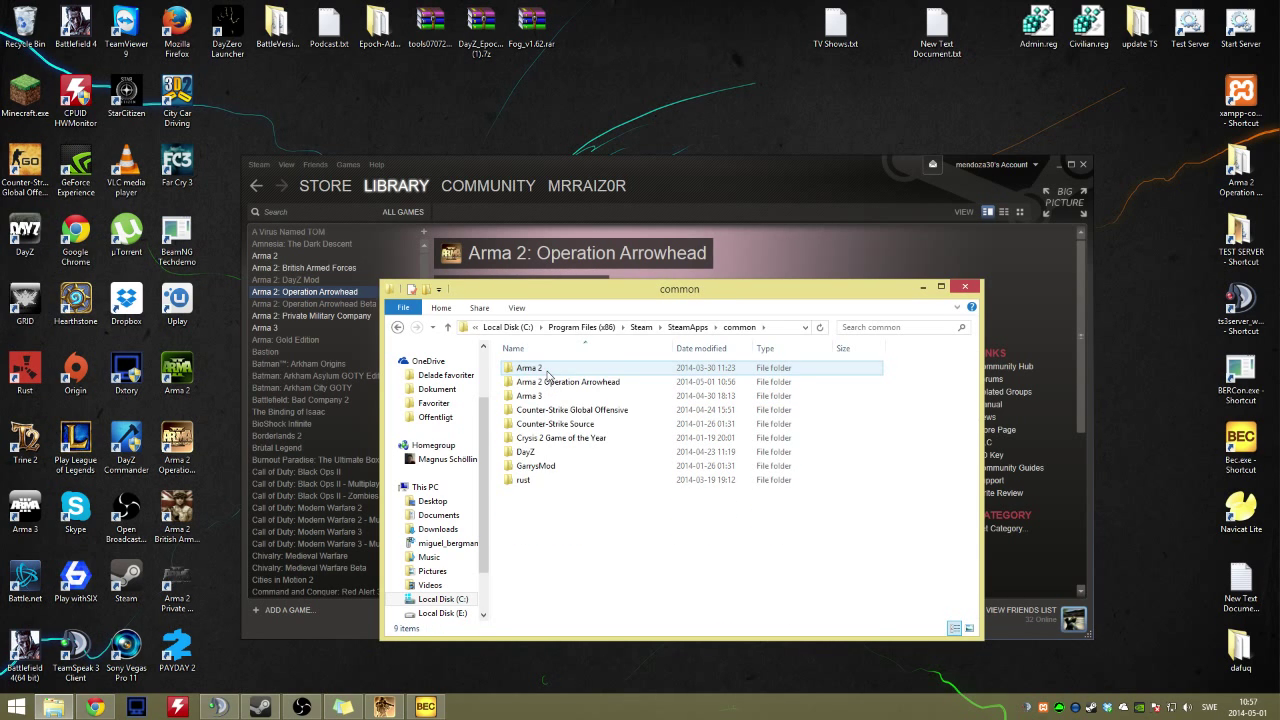
double_click(548, 381)
drag(573, 304, 555, 270)
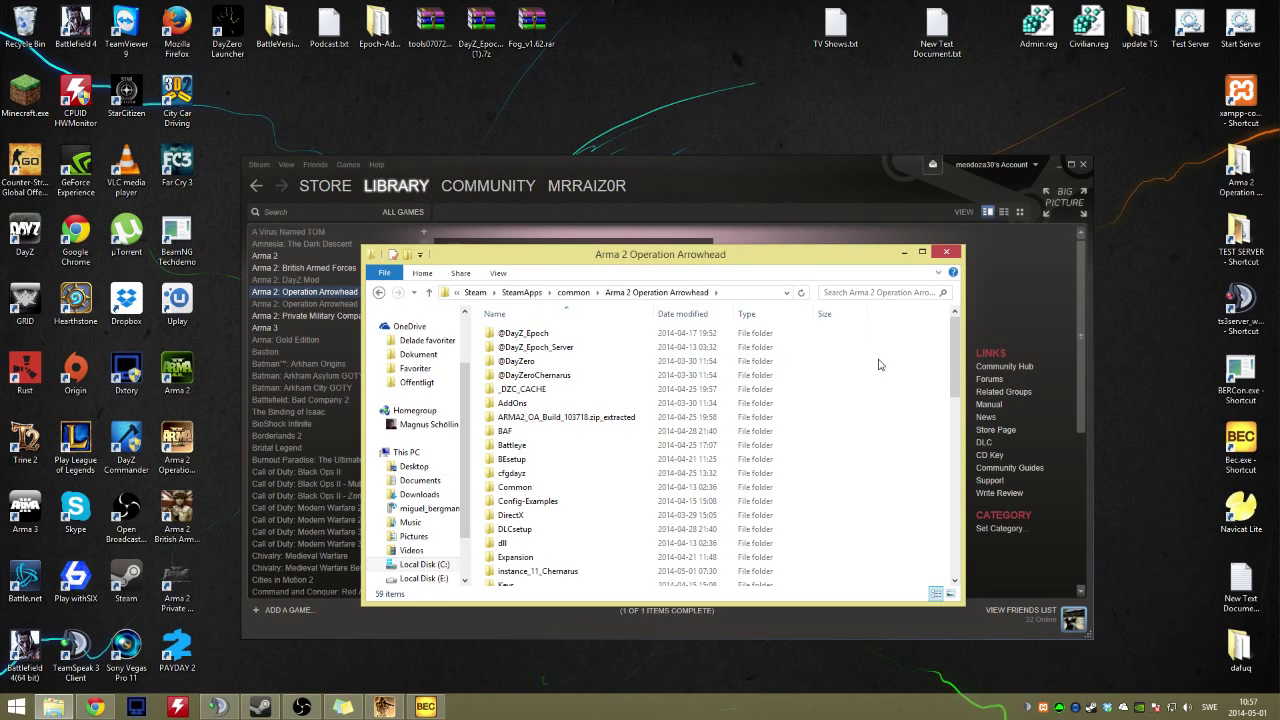
Open the Expansion\beta subfolder inside the game folder
drag(880, 380, 512, 315)
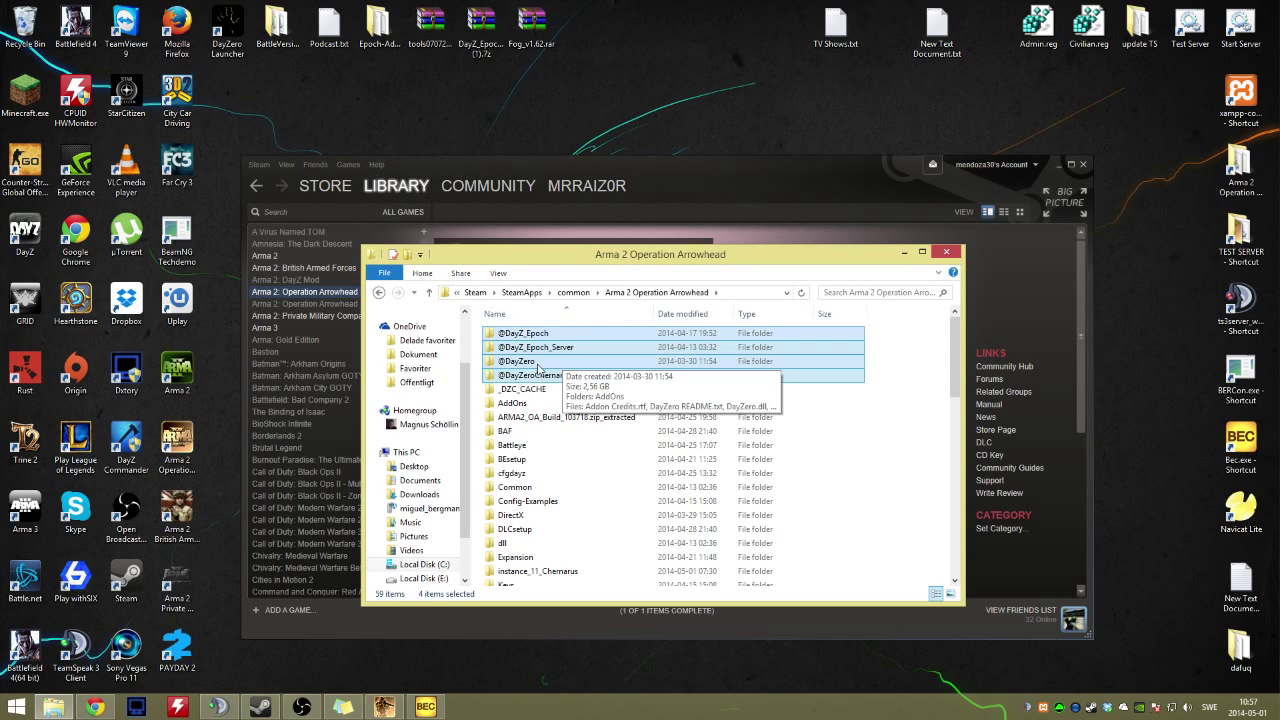
click(938, 400)
drag(954, 355, 762, 460)
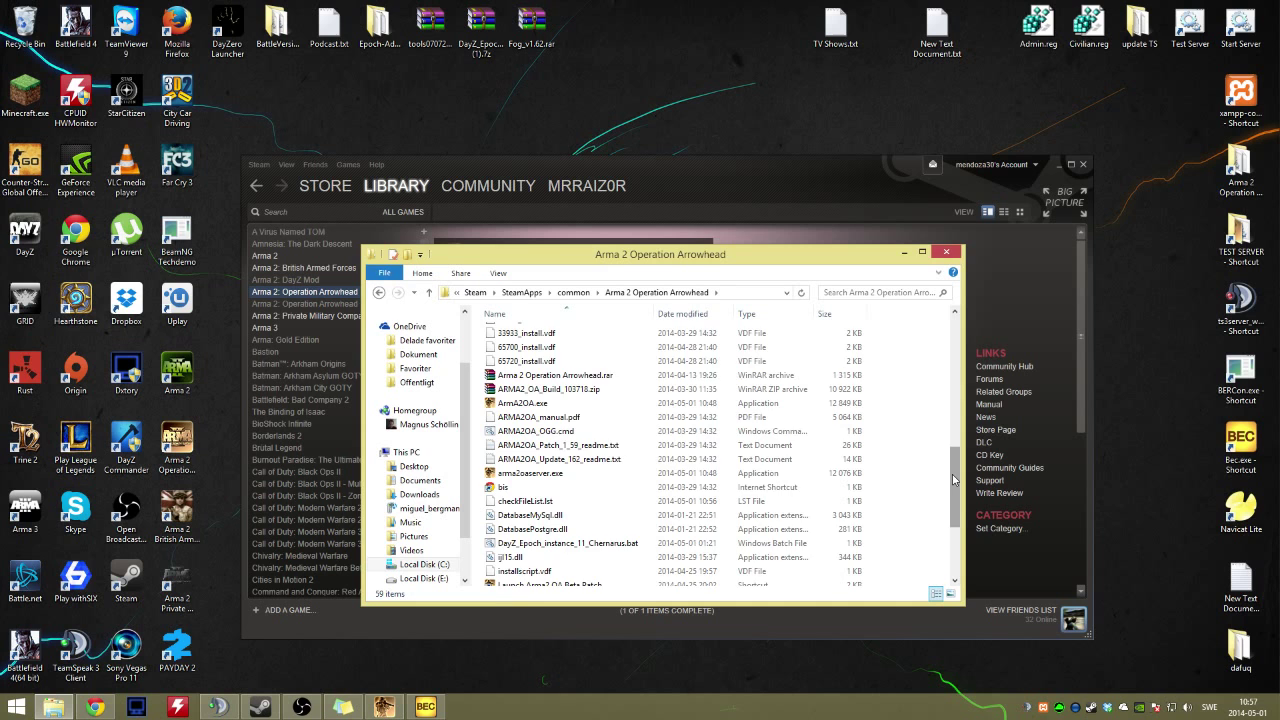
scroll(953, 480, up, 2)
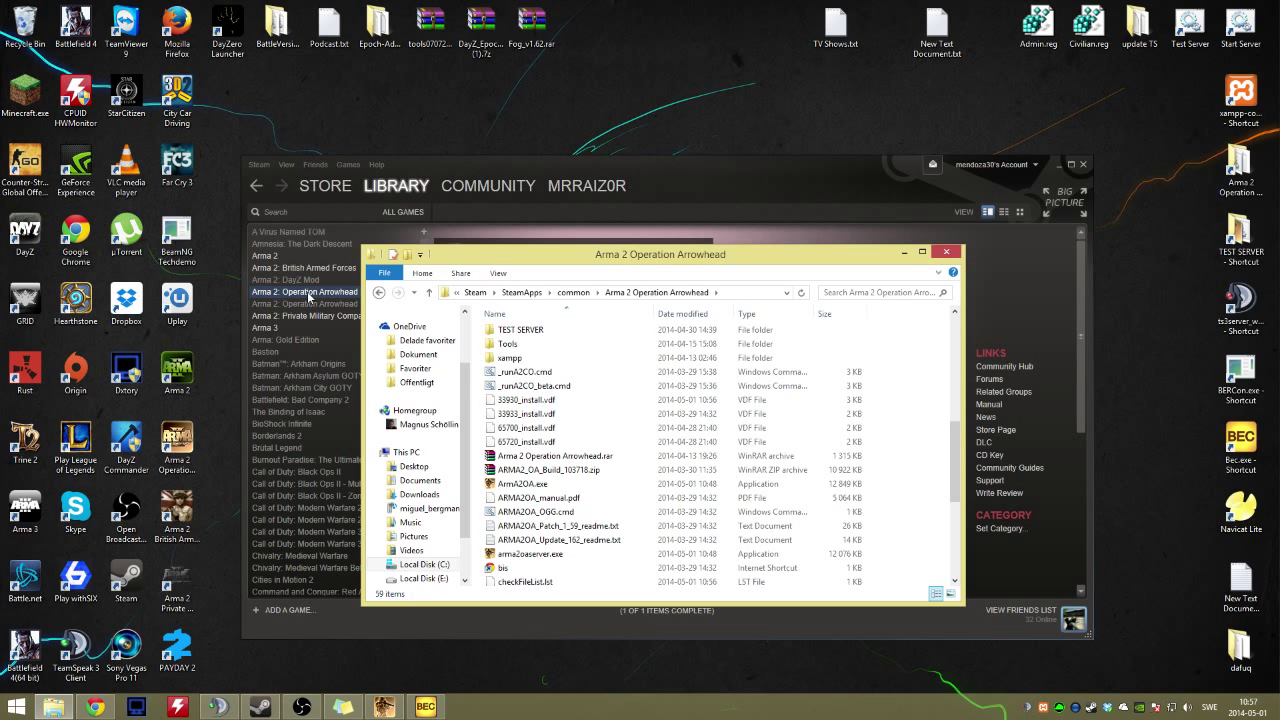
scroll(910, 446, up, 4)
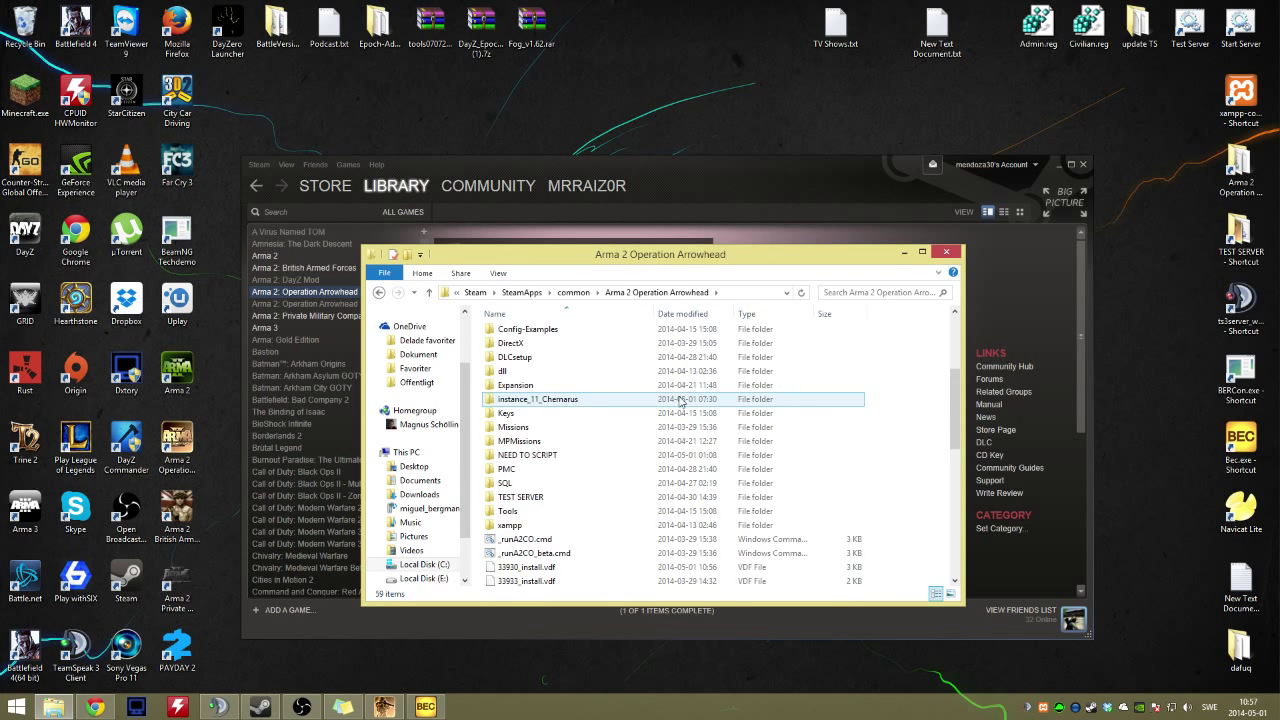
double_click(513, 388)
double_click(513, 362)
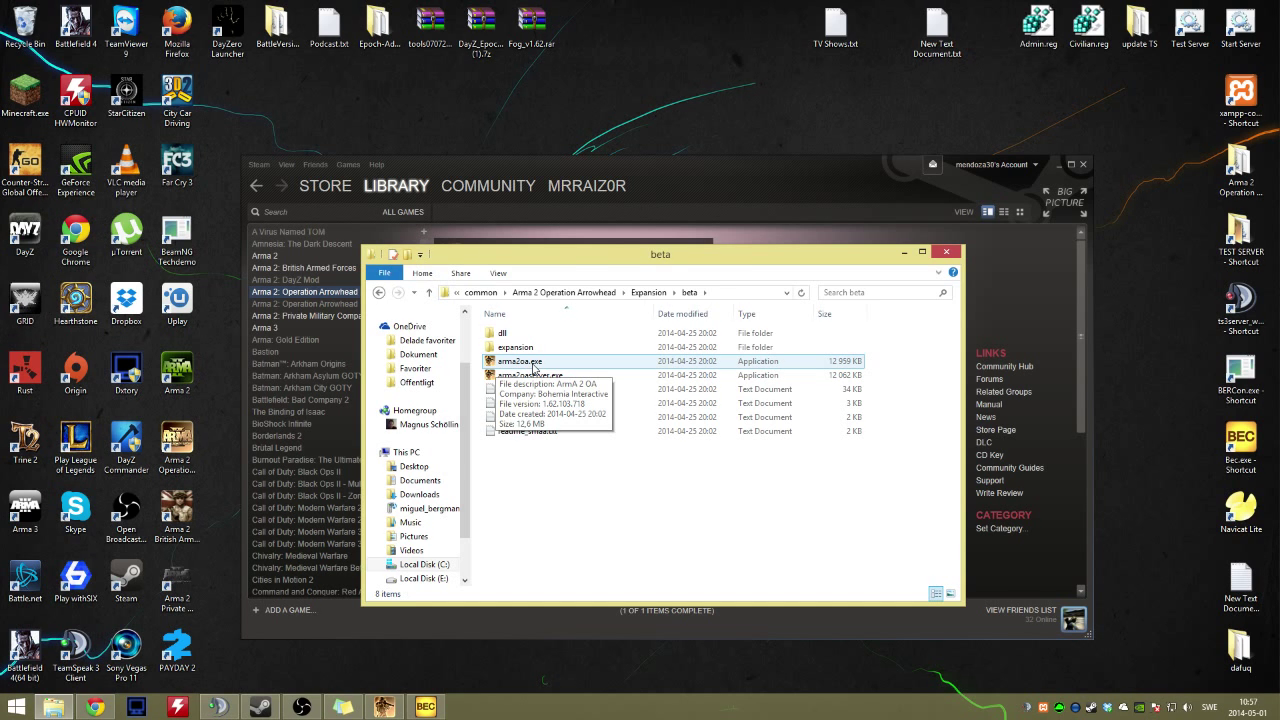
Go back two levels to the Arma 2 Operation Arrowhead folder listing ARMA2OA.exe
click(533, 364)
click(556, 484)
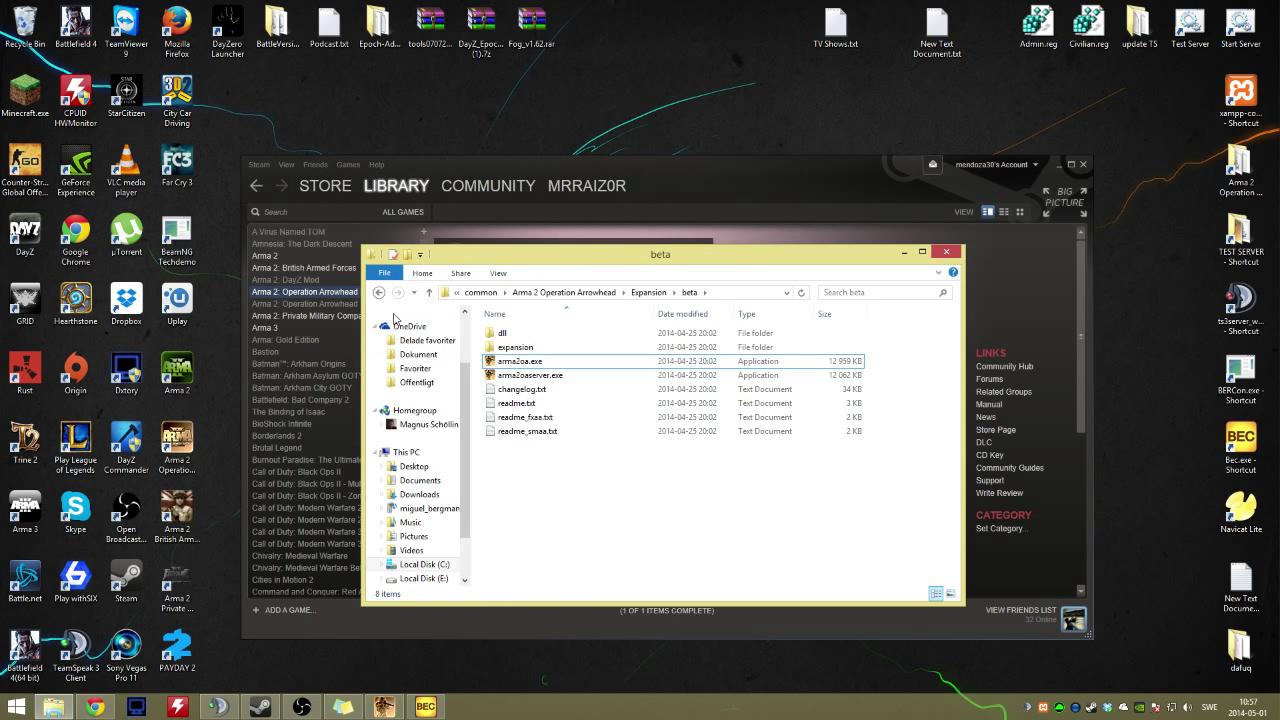
click(379, 292)
click(379, 292)
scroll(880, 443, down, 5)
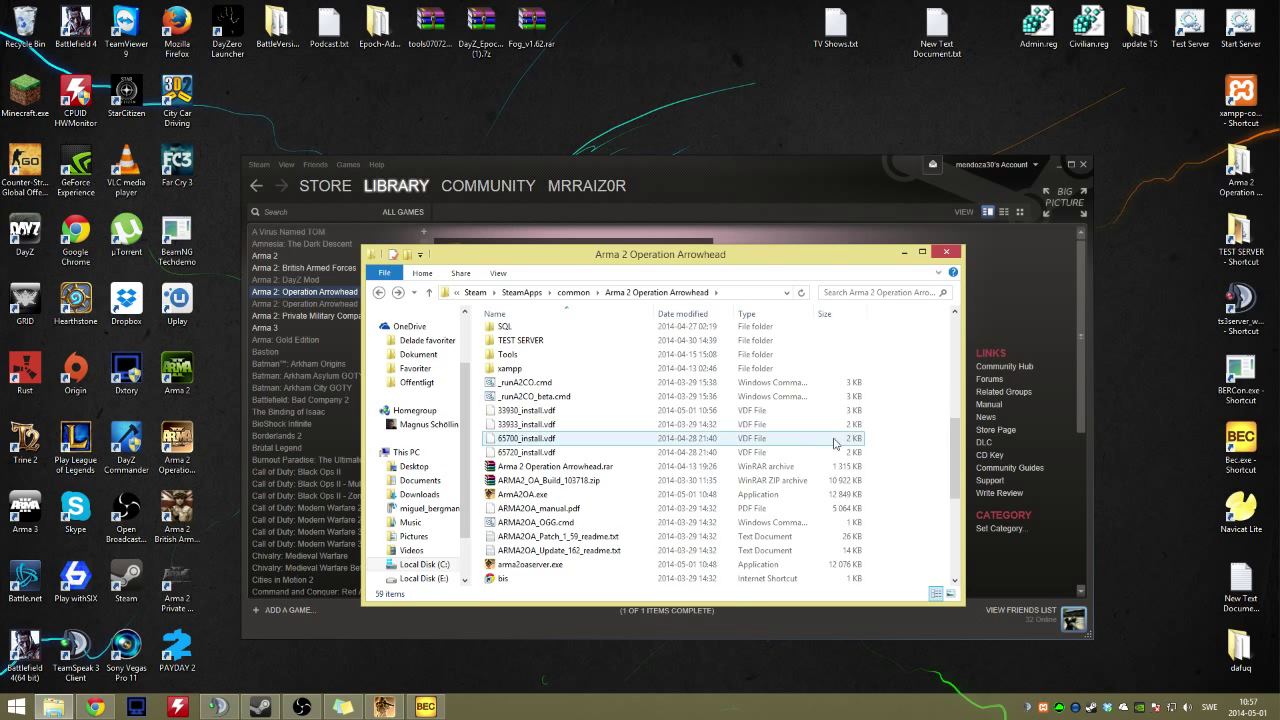
scroll(688, 455, down, 2)
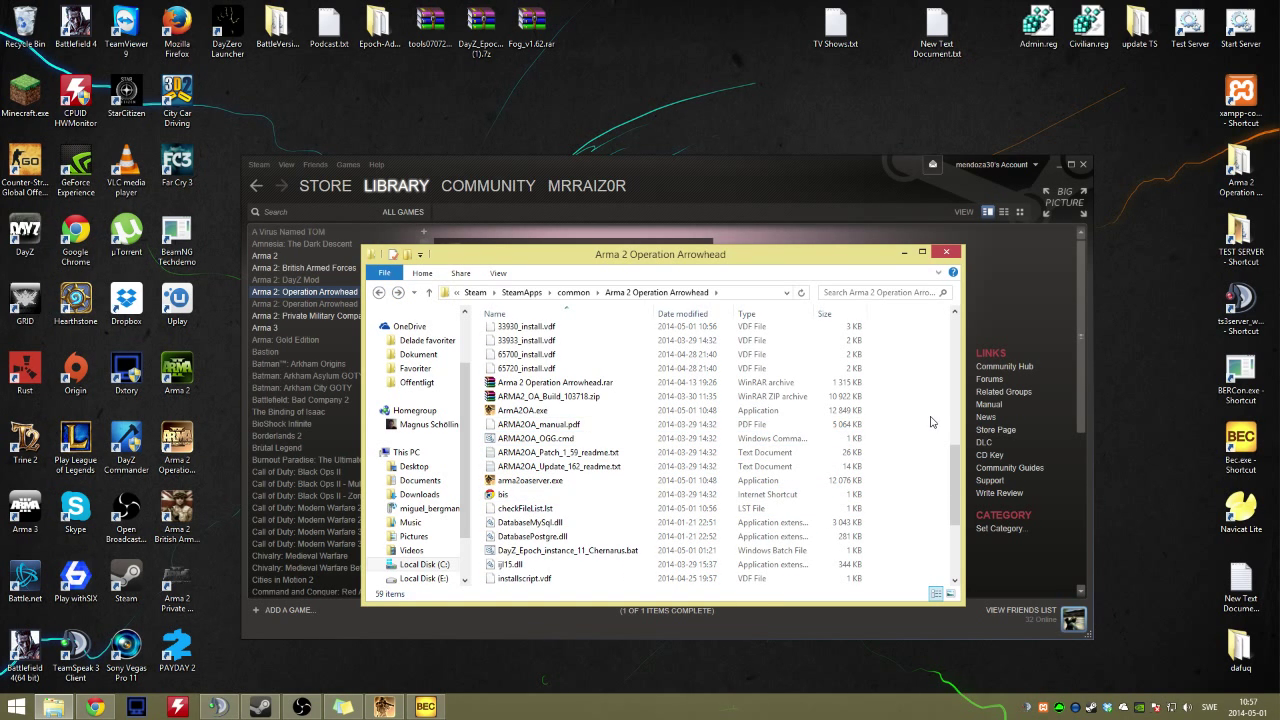
drag(700, 260, 562, 282)
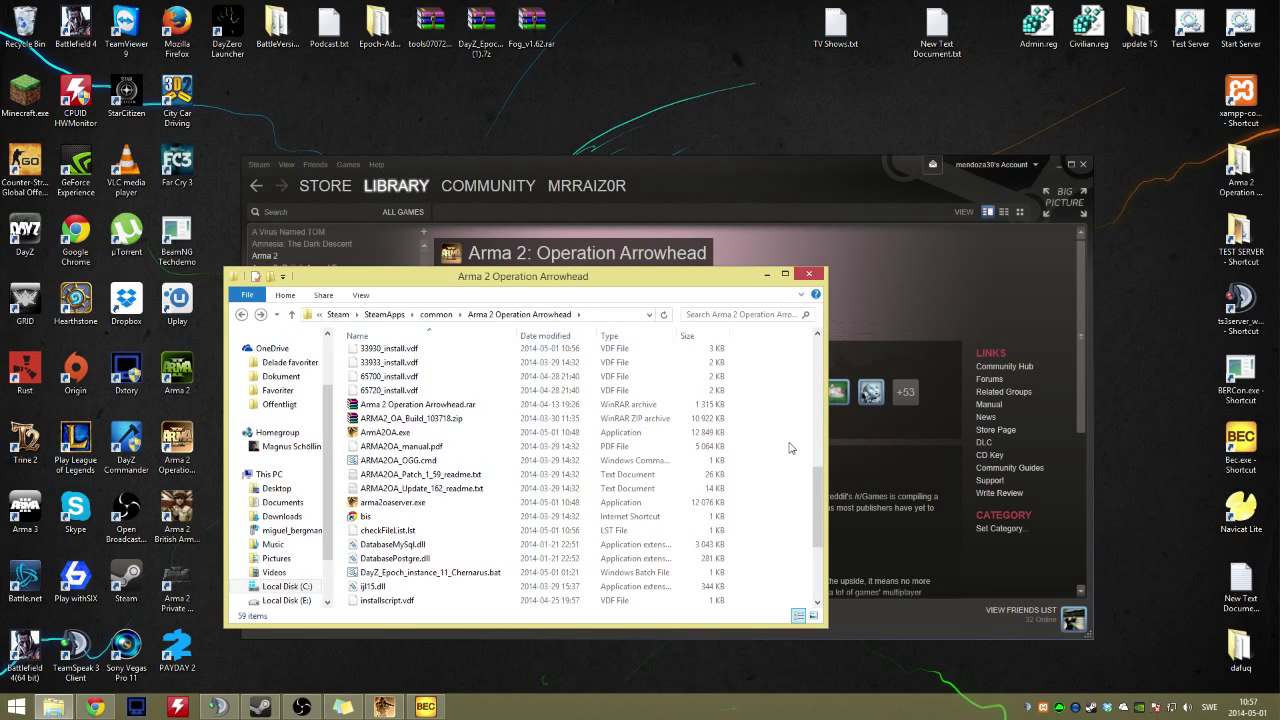
Launch Arma 2: Operation Arrowhead from the library, then close the server list back to the DayZ Epoch menu
drag(639, 182, 764, 122)
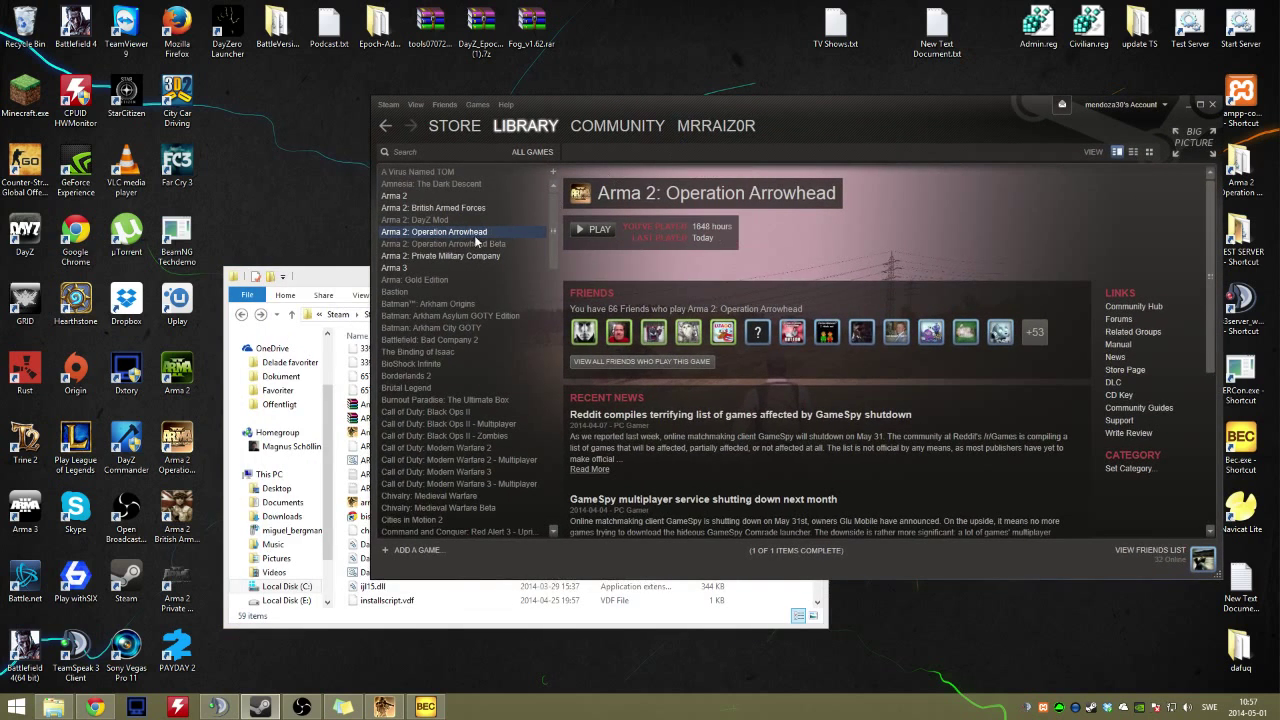
double_click(456, 232)
click(655, 391)
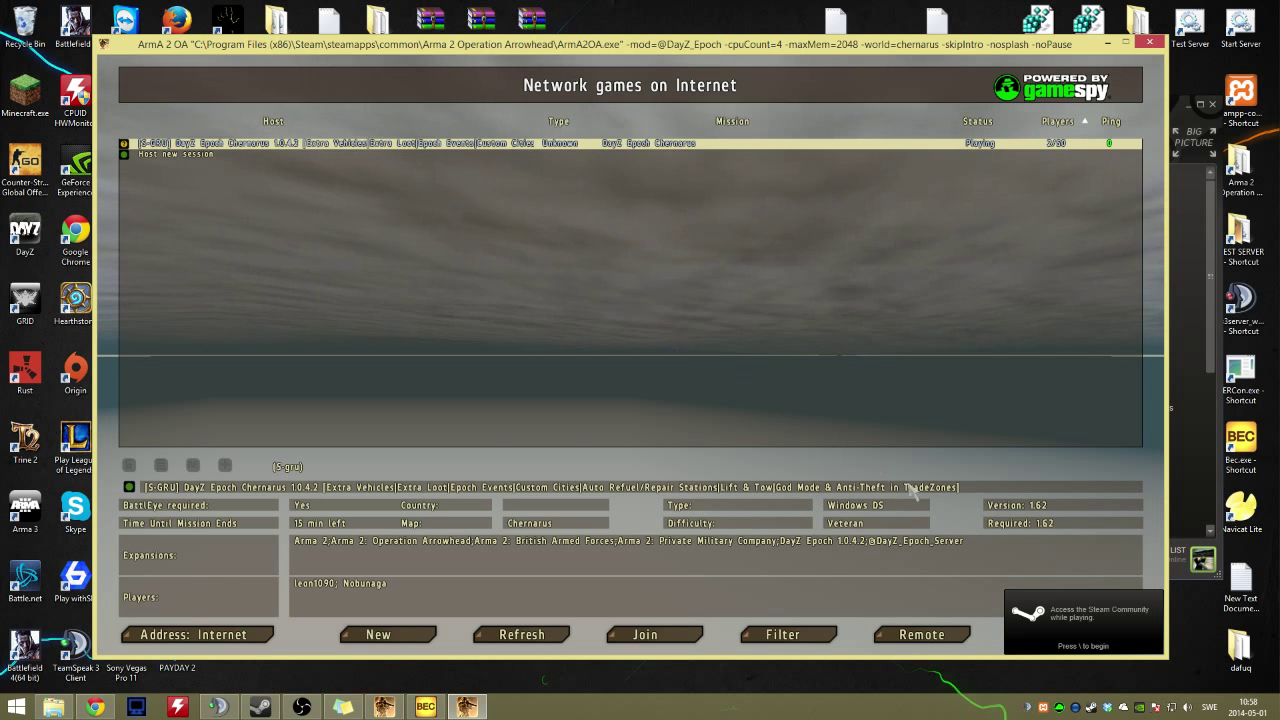
key(Escape)
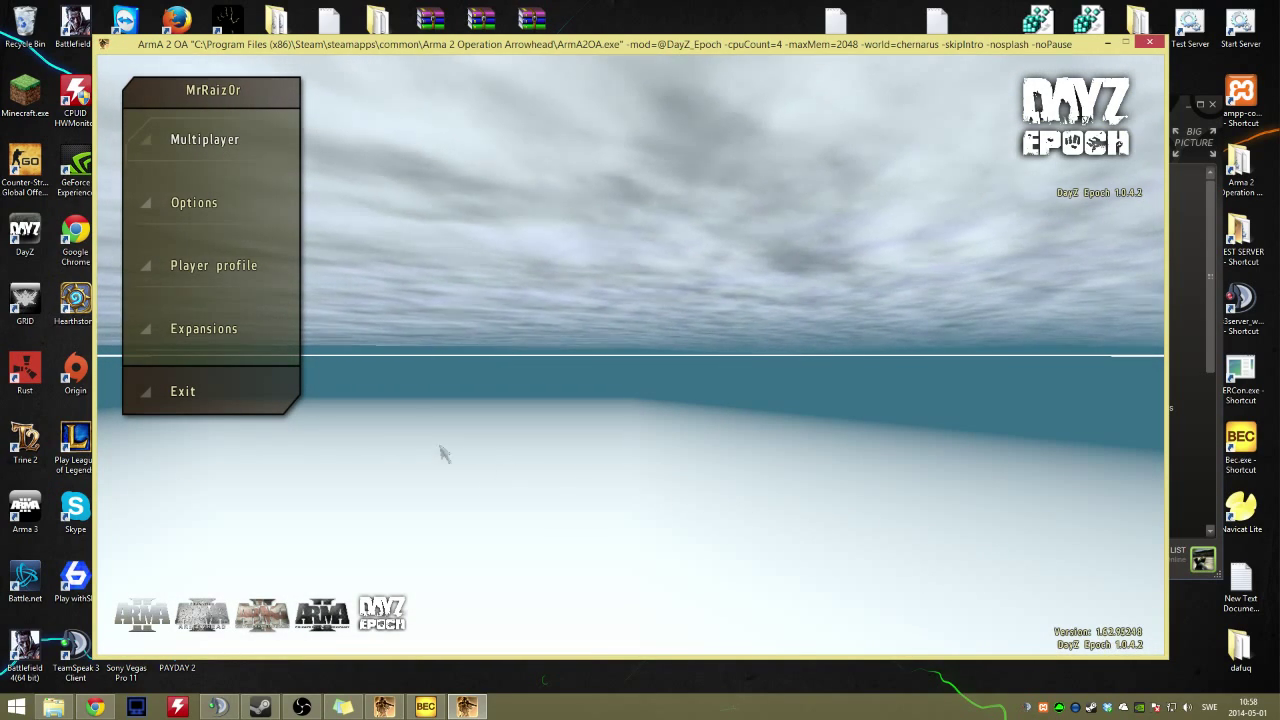
Quit the game, then paste the beta arma2oa.exe into the game folder, replacing ArmA2OA.exe
click(178, 390)
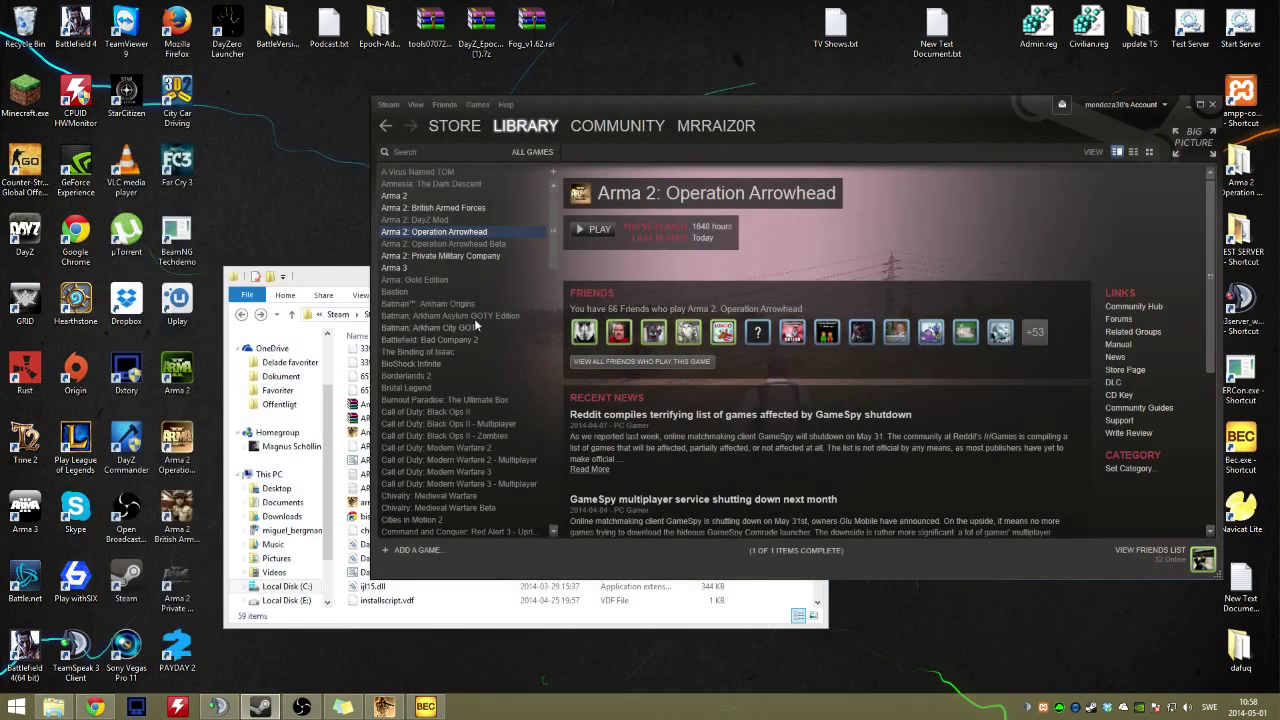
drag(340, 281, 212, 212)
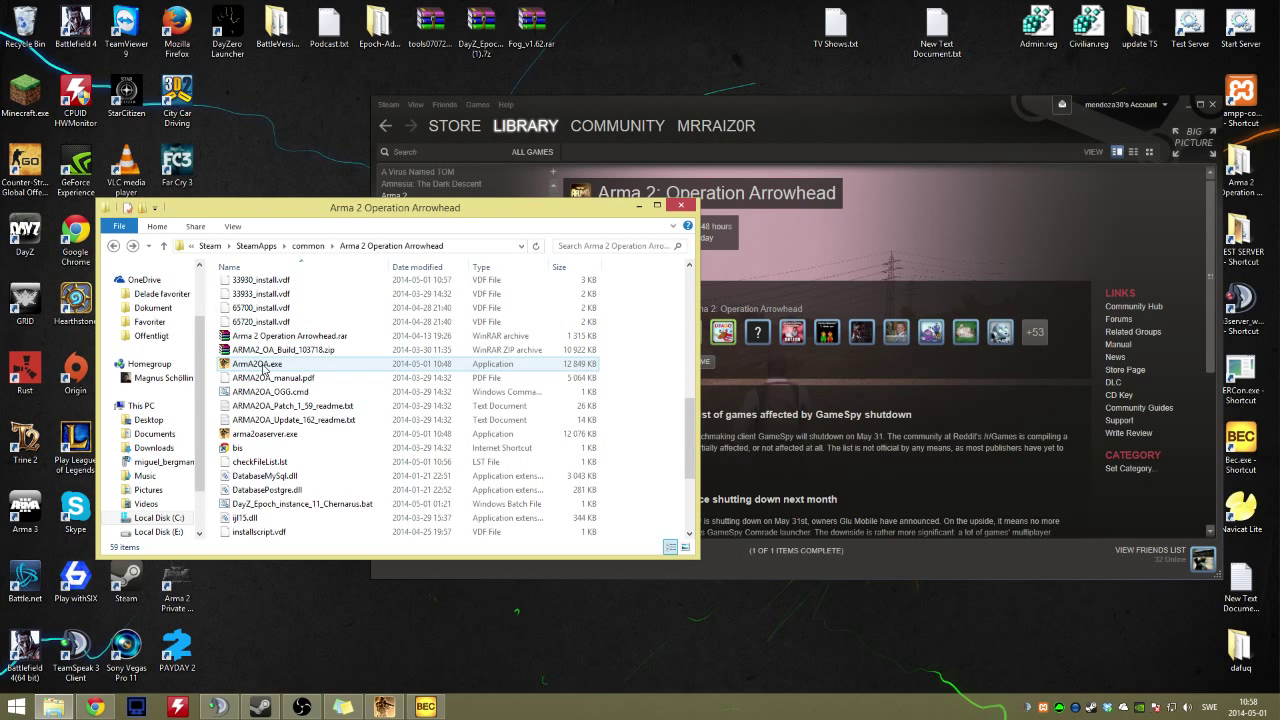
key(ctrl+v)
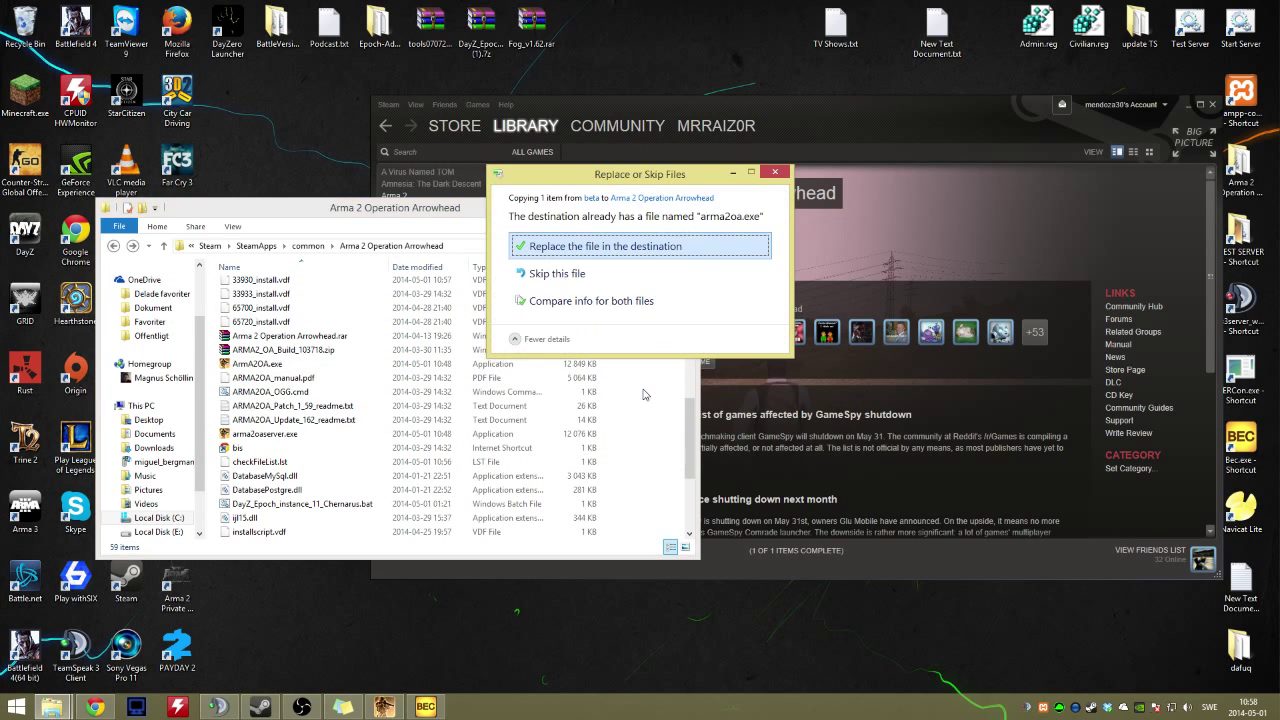
click(597, 254)
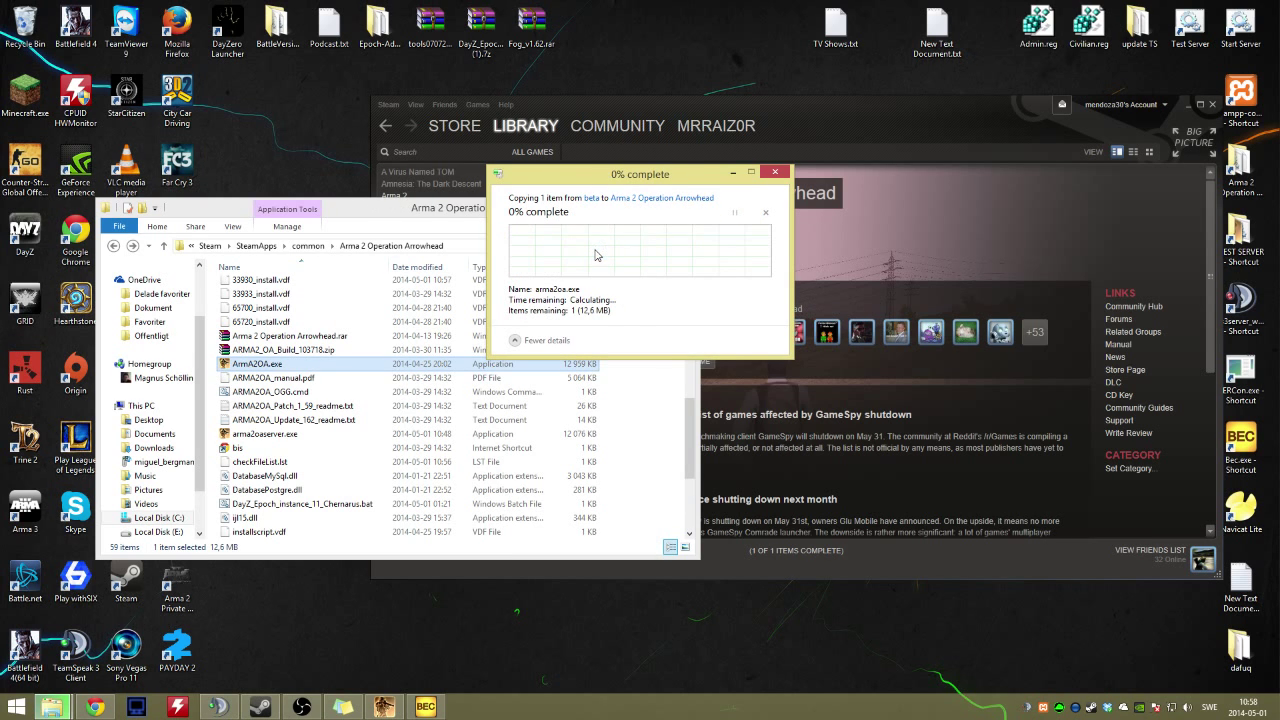
click(700, 346)
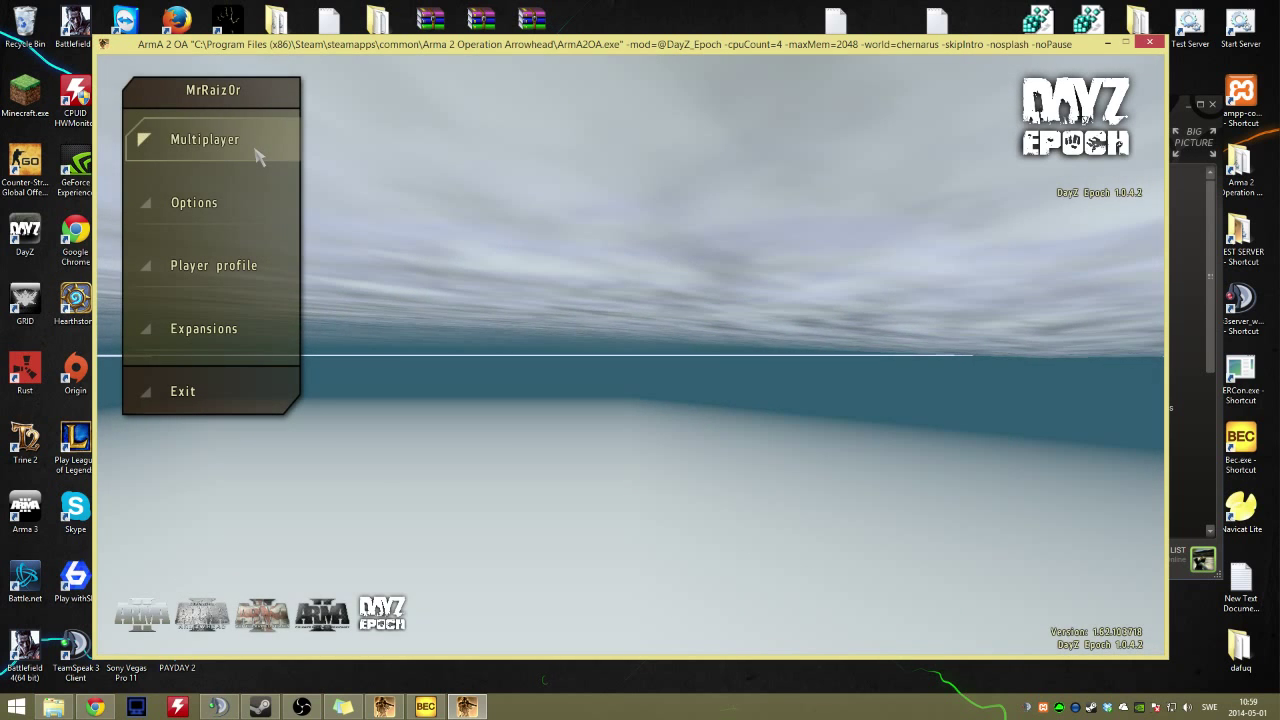
View the Multiplayer server list on build 103718, cancel back, and exit the game
click(257, 155)
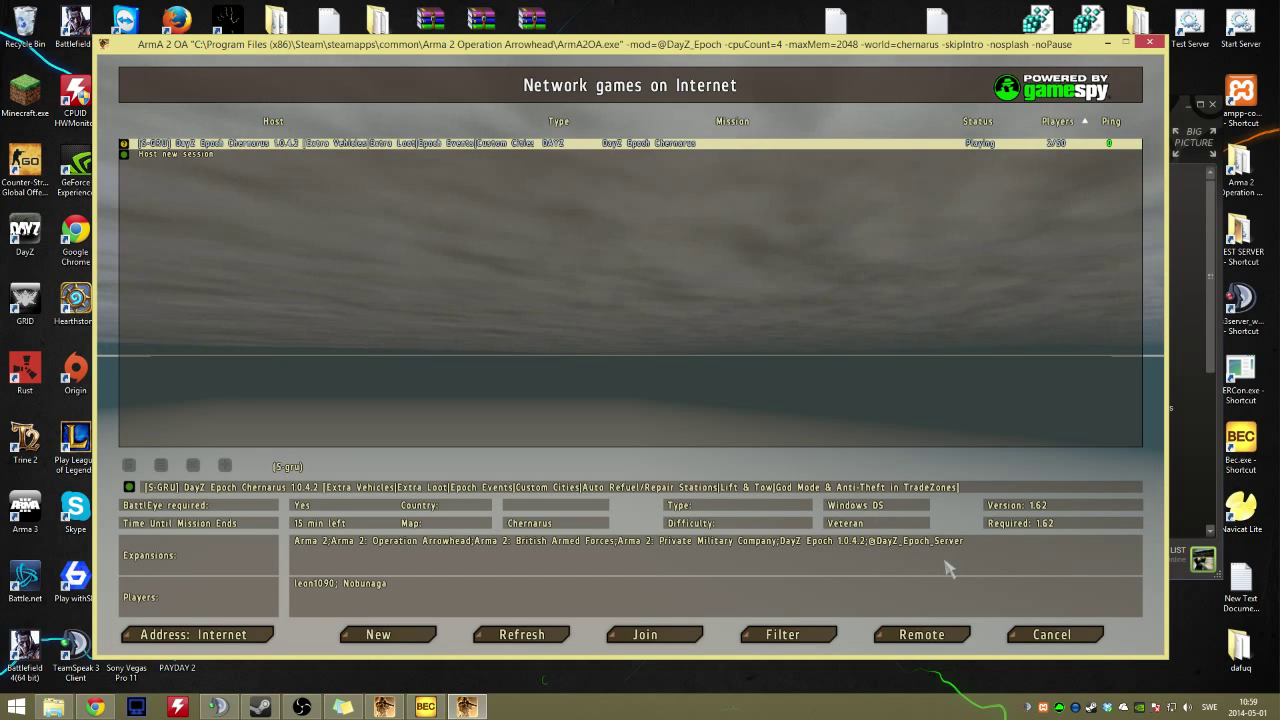
click(1051, 634)
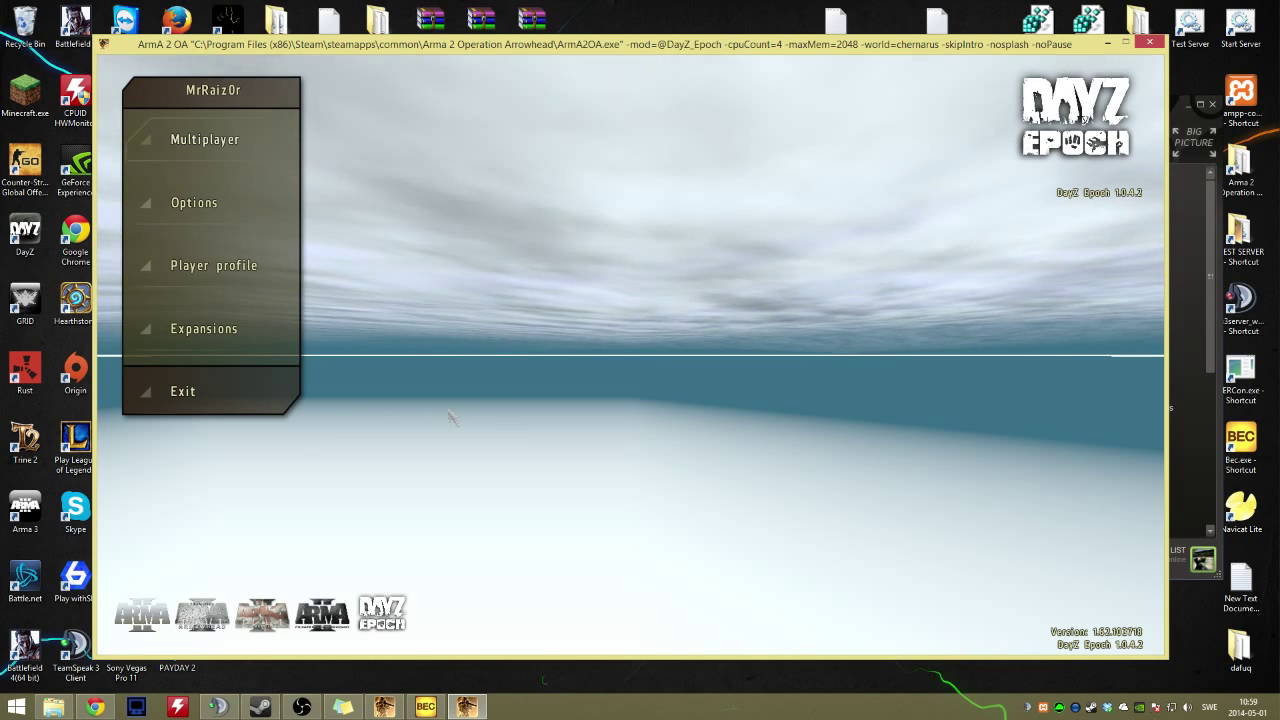
click(188, 388)
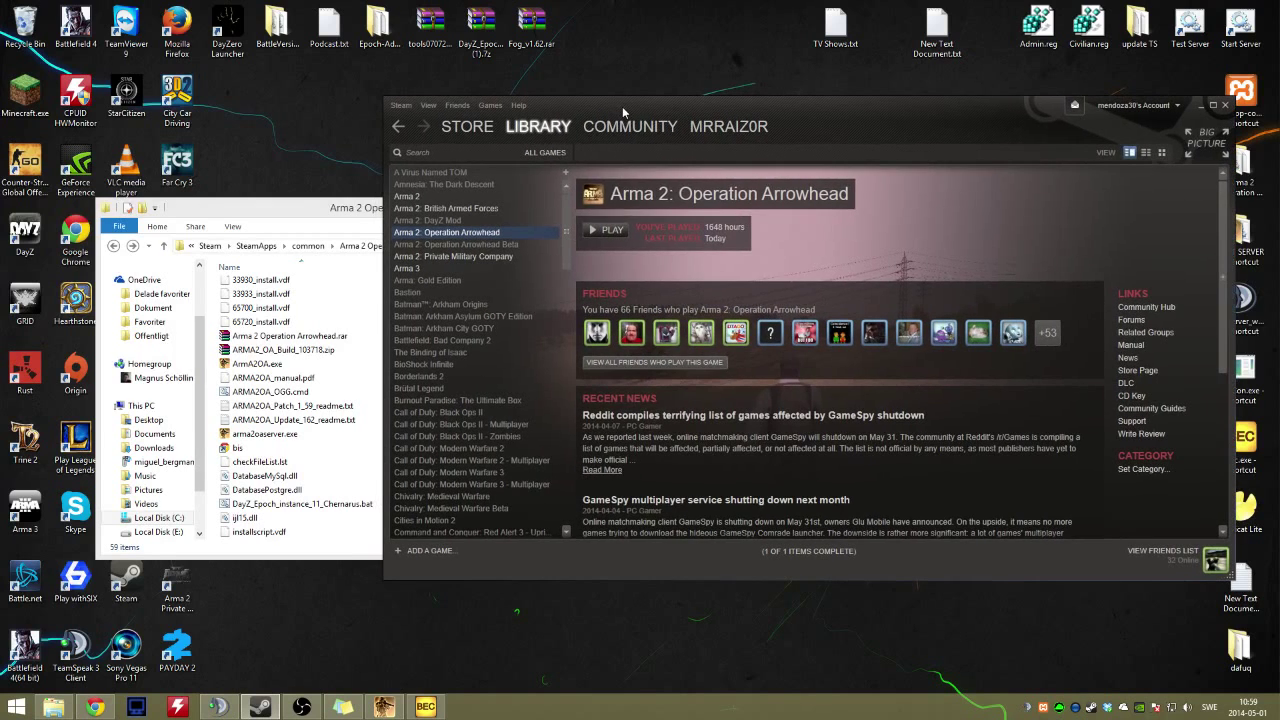
Close the old file window and browse from This PC to C:\Program Files (x86)
drag(200, 152, 450, 192)
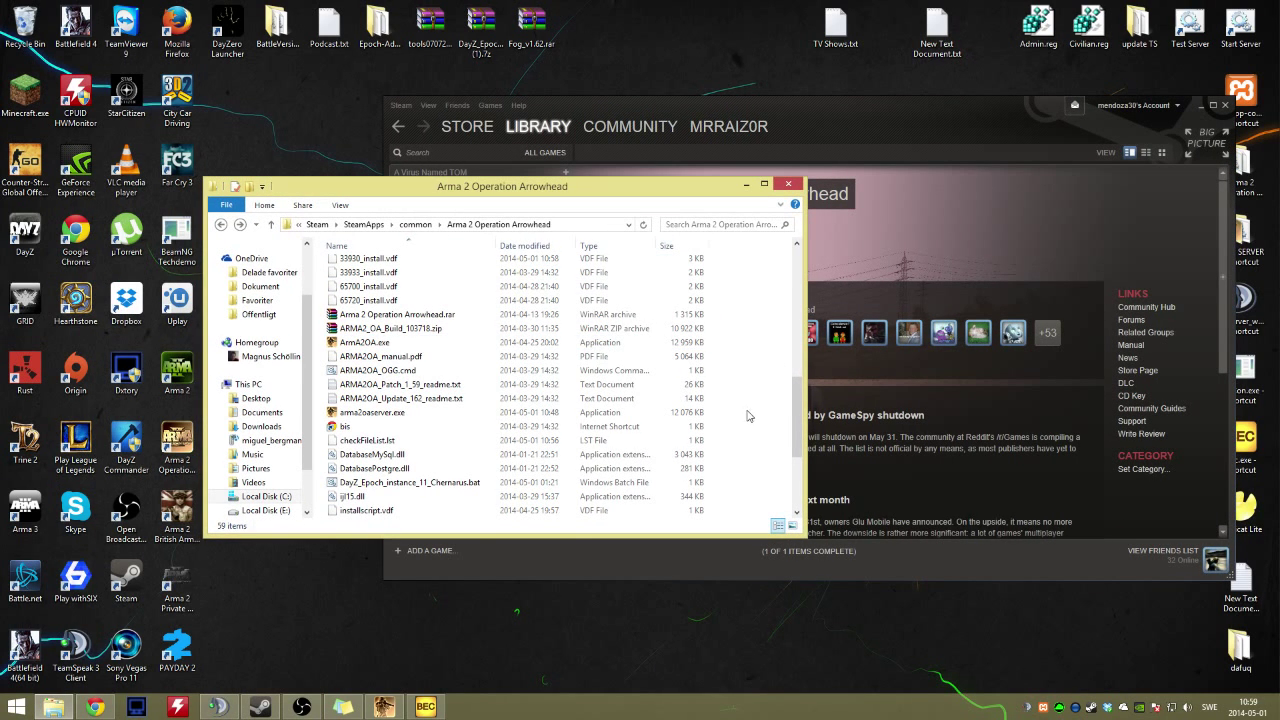
drag(557, 192, 583, 203)
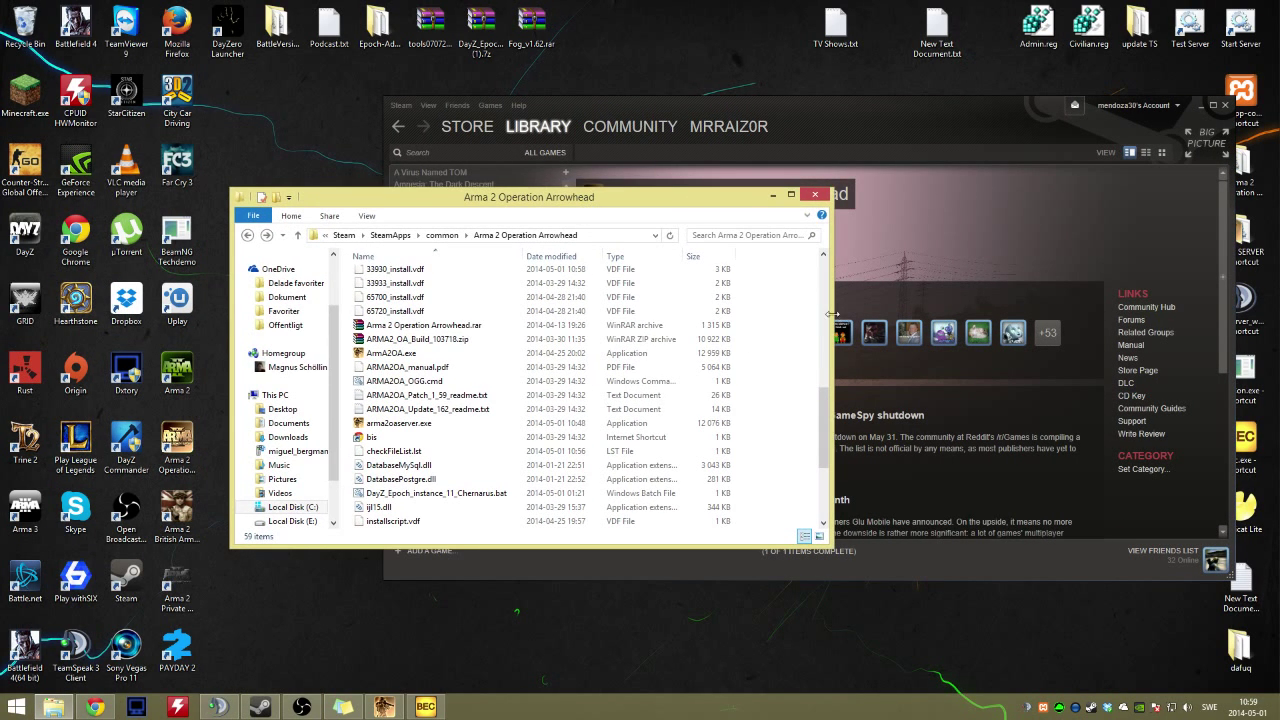
click(808, 198)
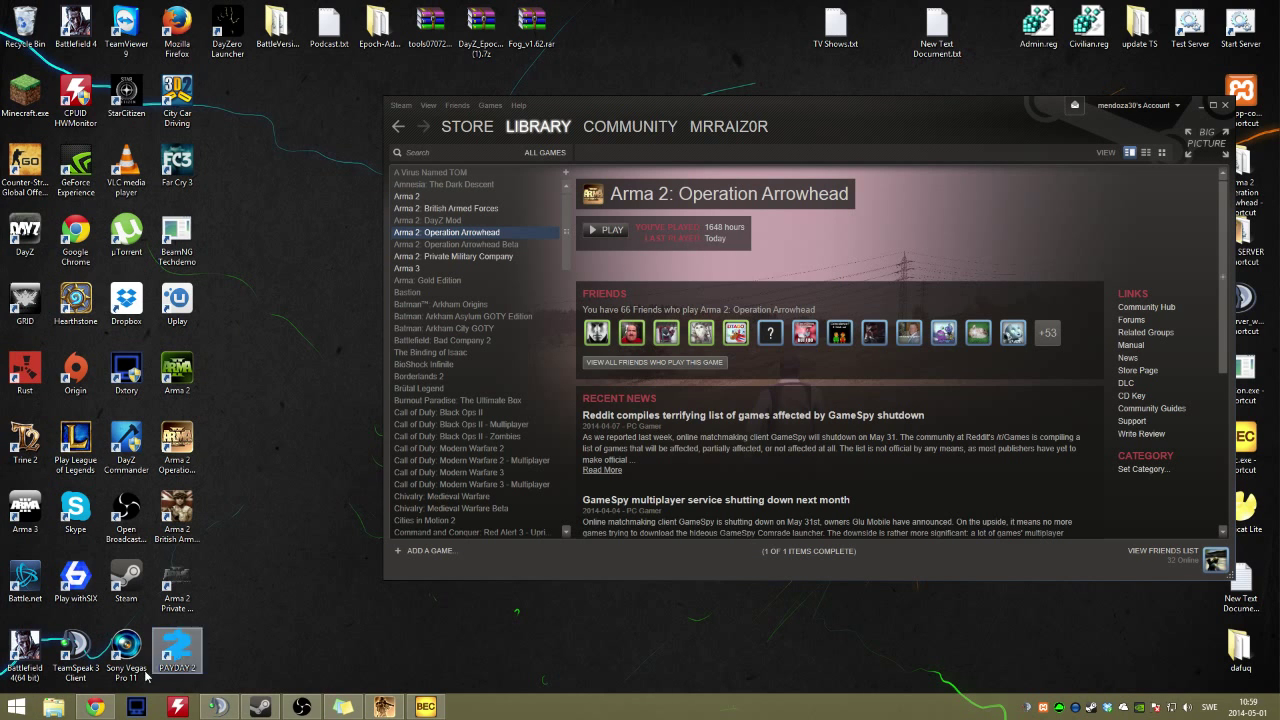
click(55, 708)
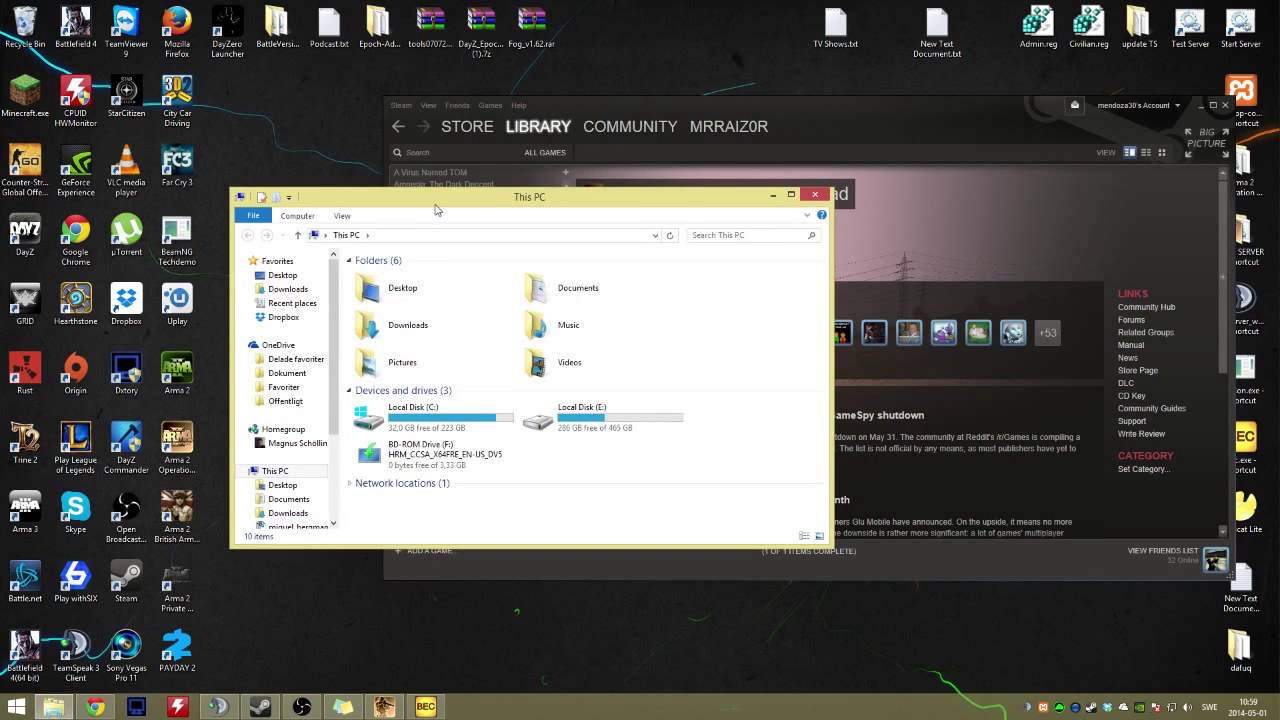
double_click(412, 415)
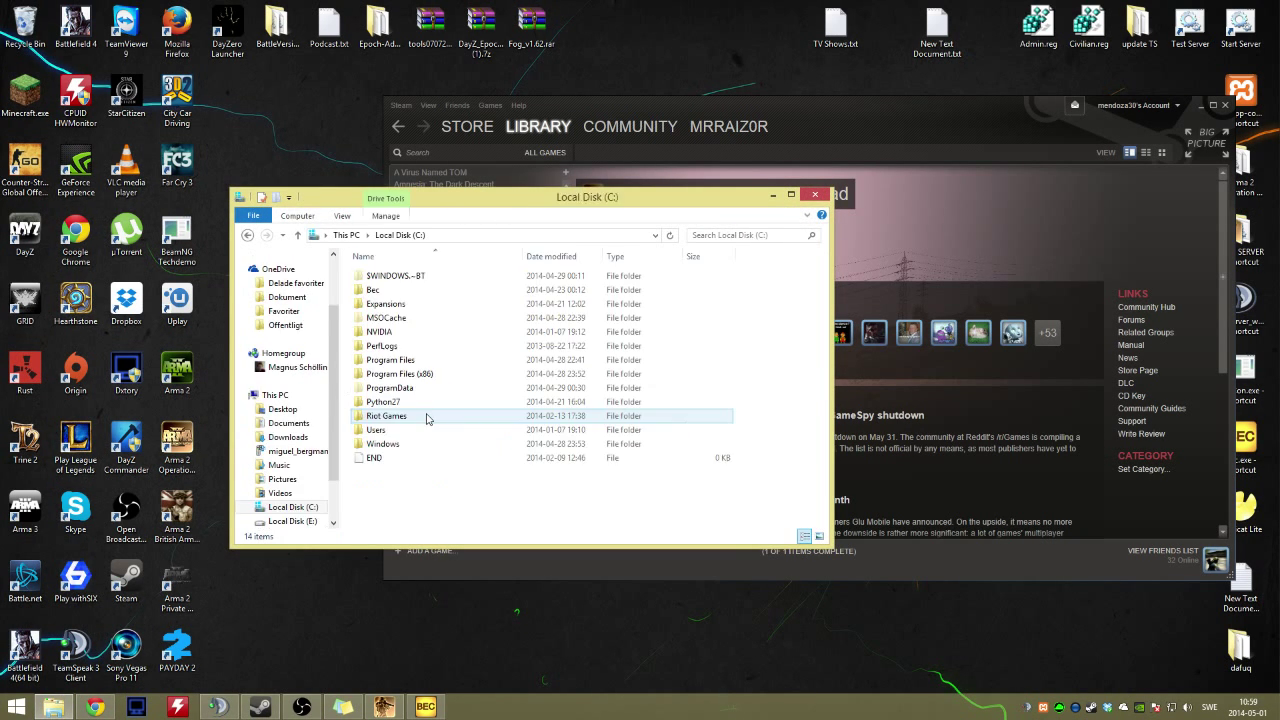
double_click(412, 379)
key(BackSpace)
double_click(422, 372)
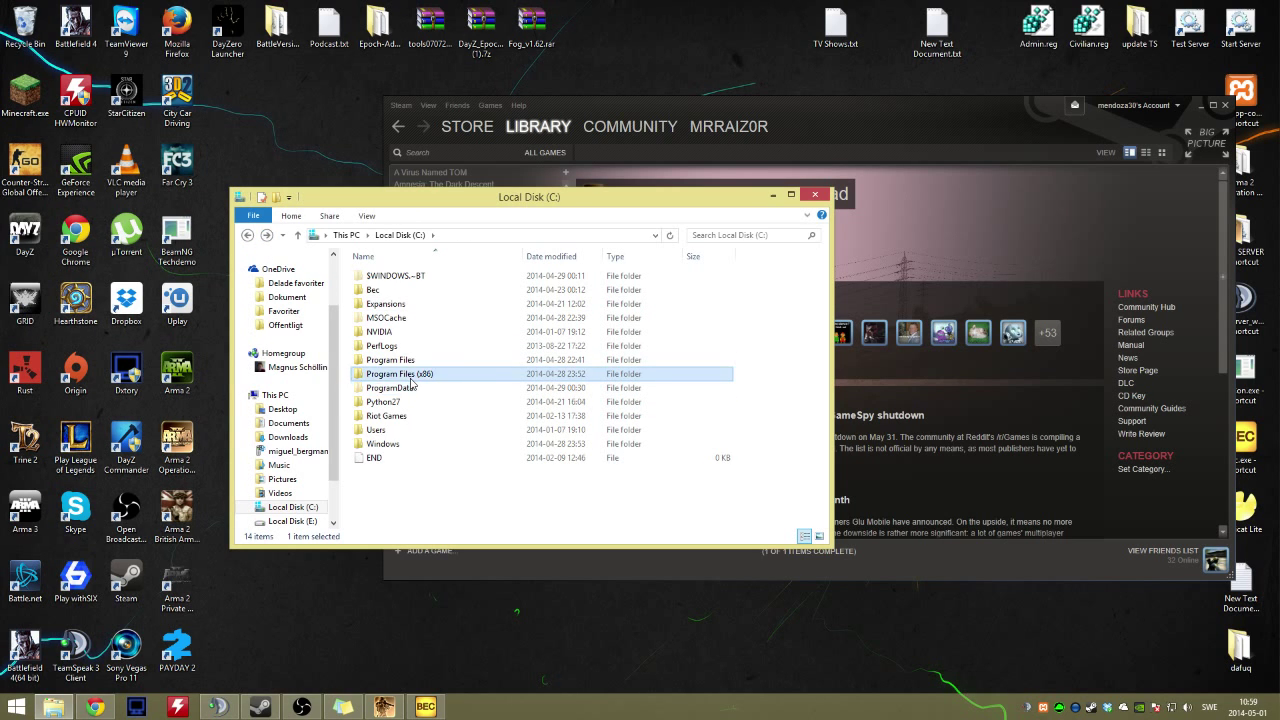
Jump by name through Steam\SteamApps\common into the Arma 2 Operation Arrowhead folder
click(405, 387)
text(steam)
key(Return)
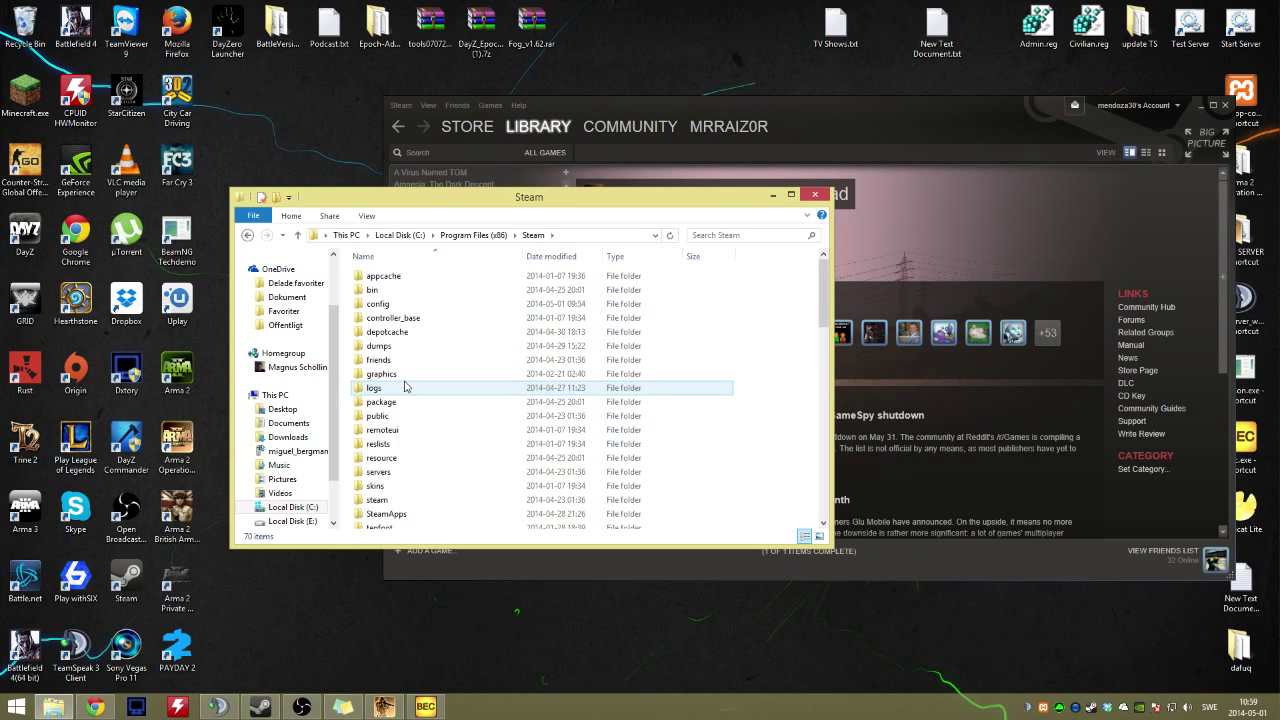
text(bsteama)
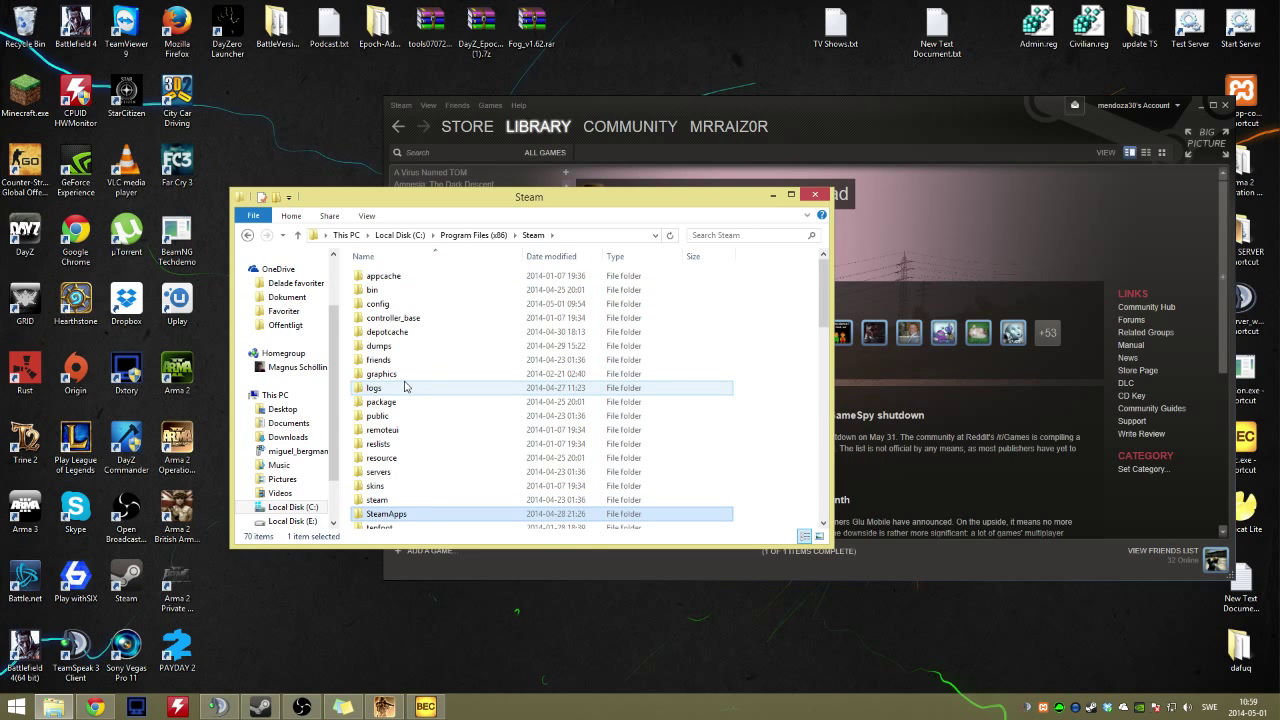
key(Return)
text(c)
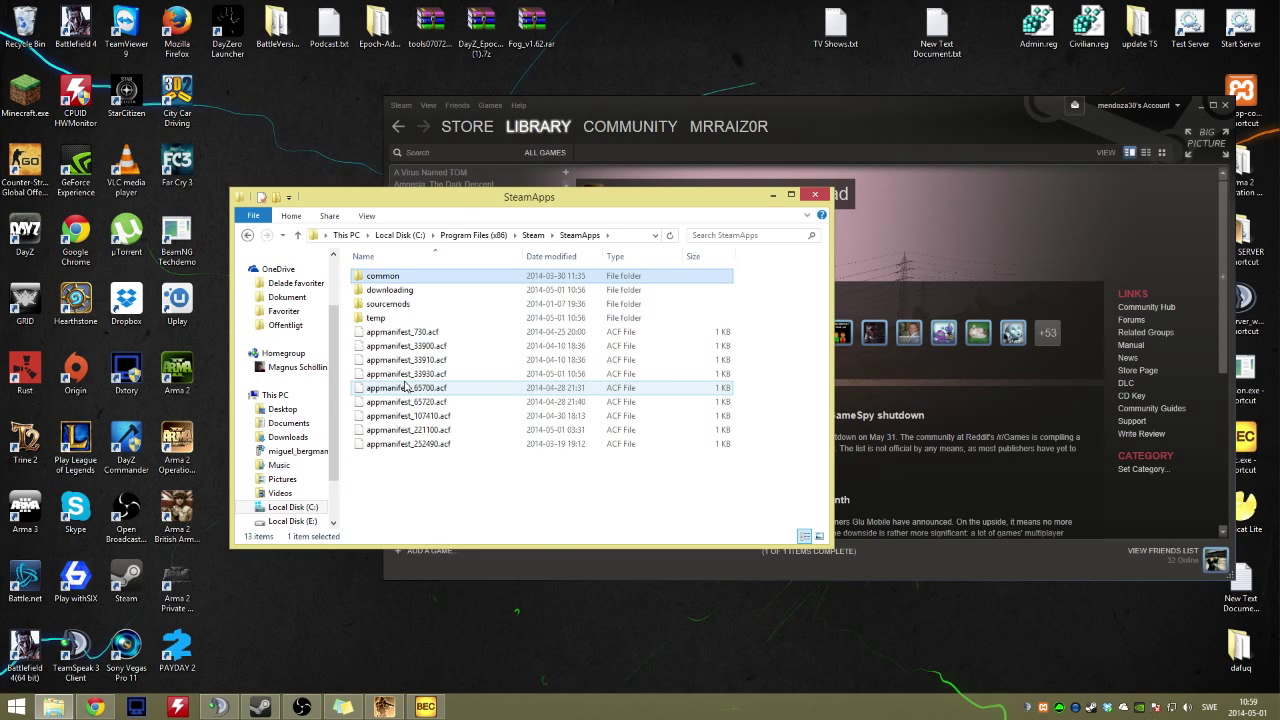
key(Return)
text(arma 2 o)
key(Return)
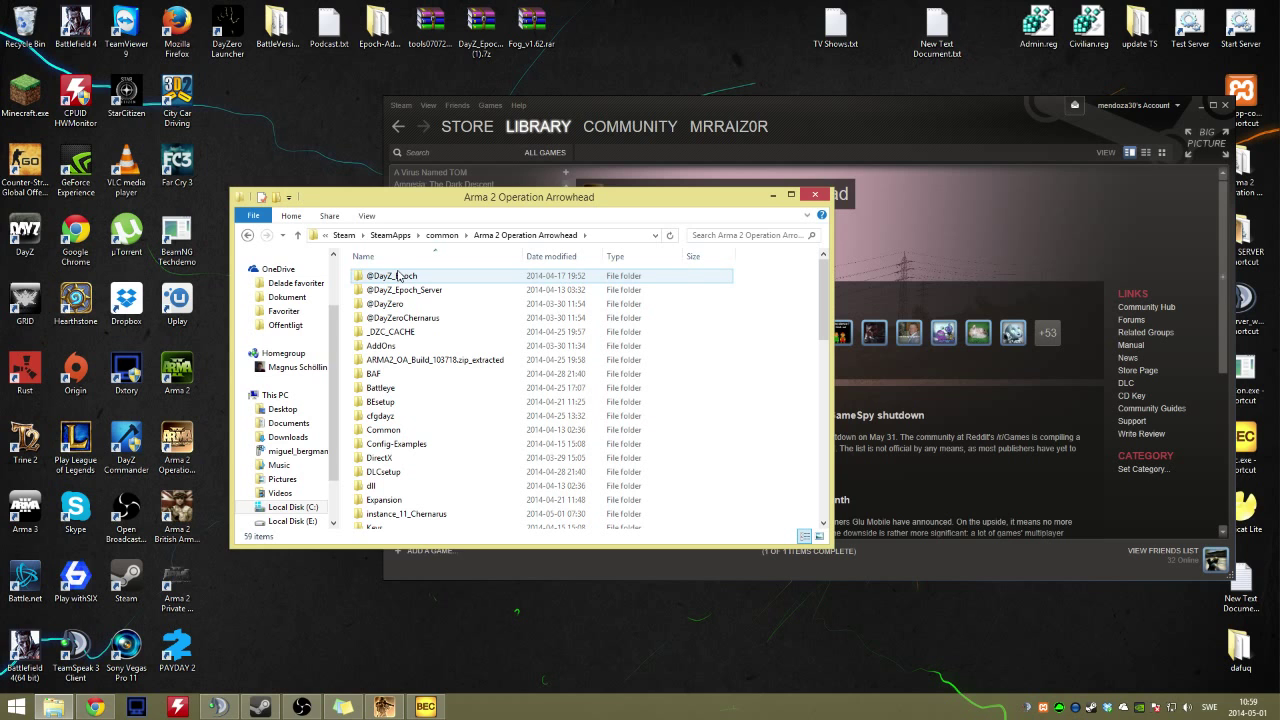
Delete ArmA2OA.exe from the game folder, leaving 58 items
scroll(826, 307, down, 5)
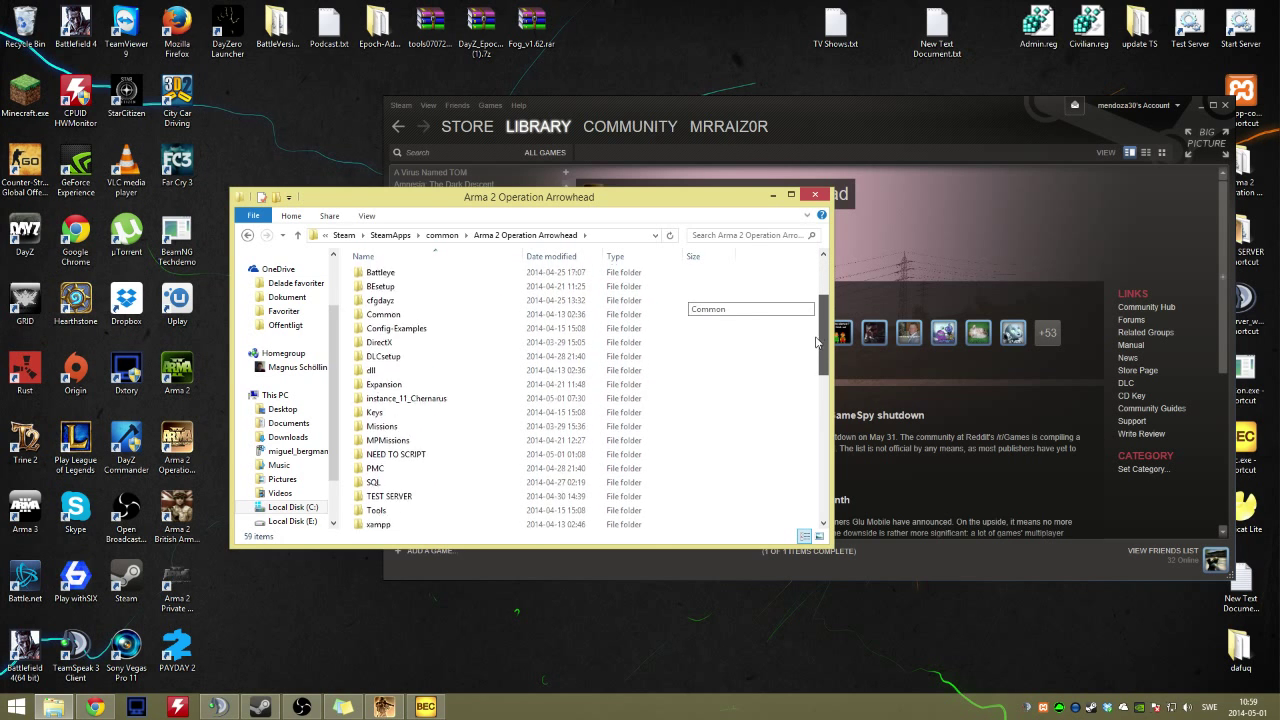
scroll(430, 400, down, 4)
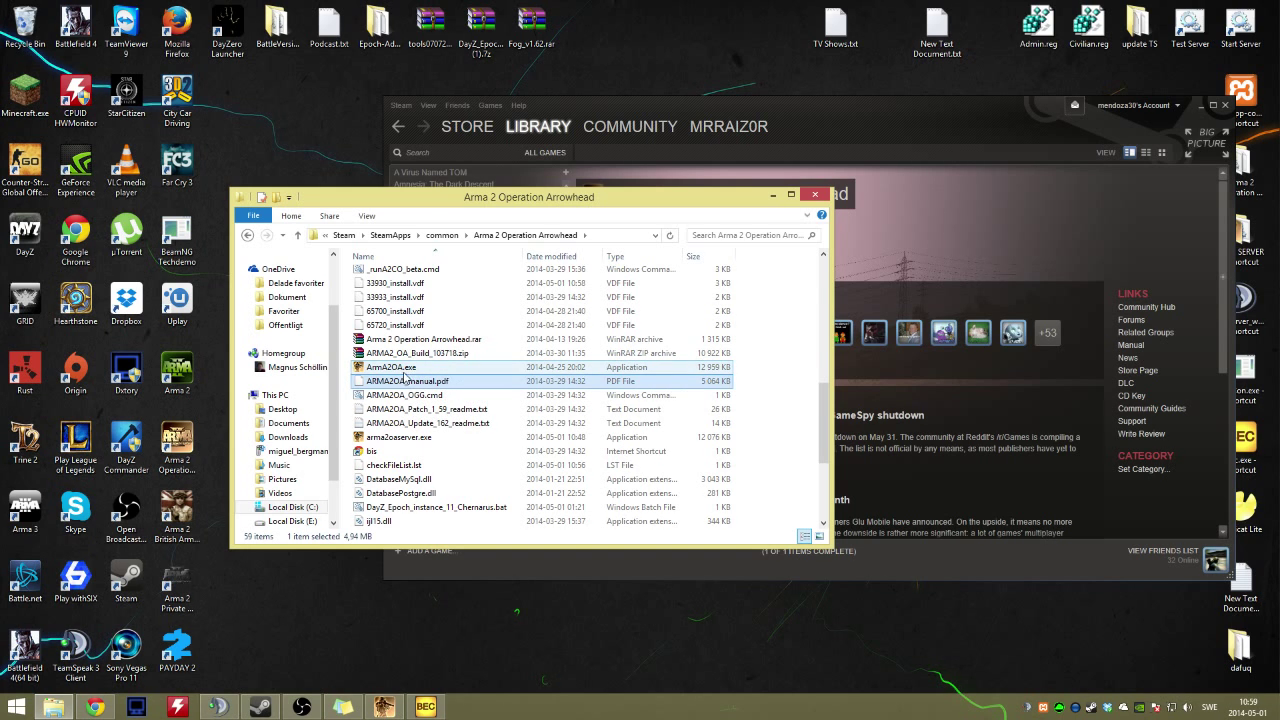
click(406, 369)
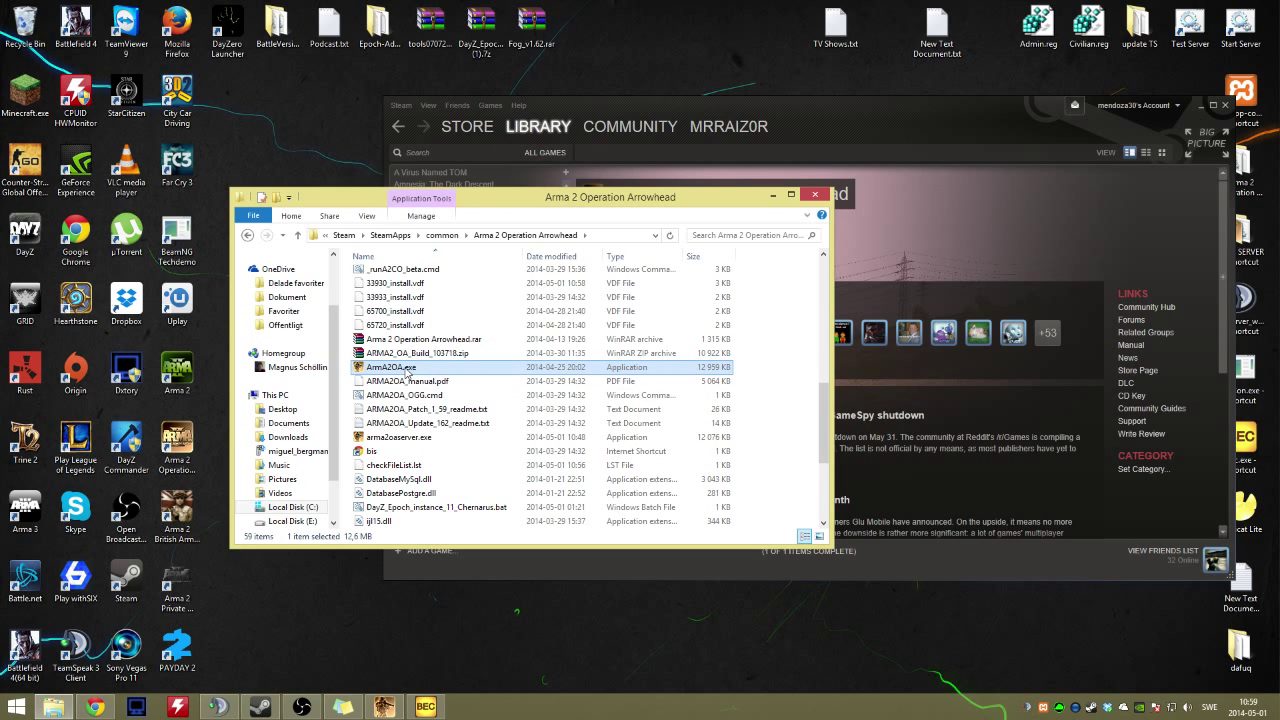
key(Delete)
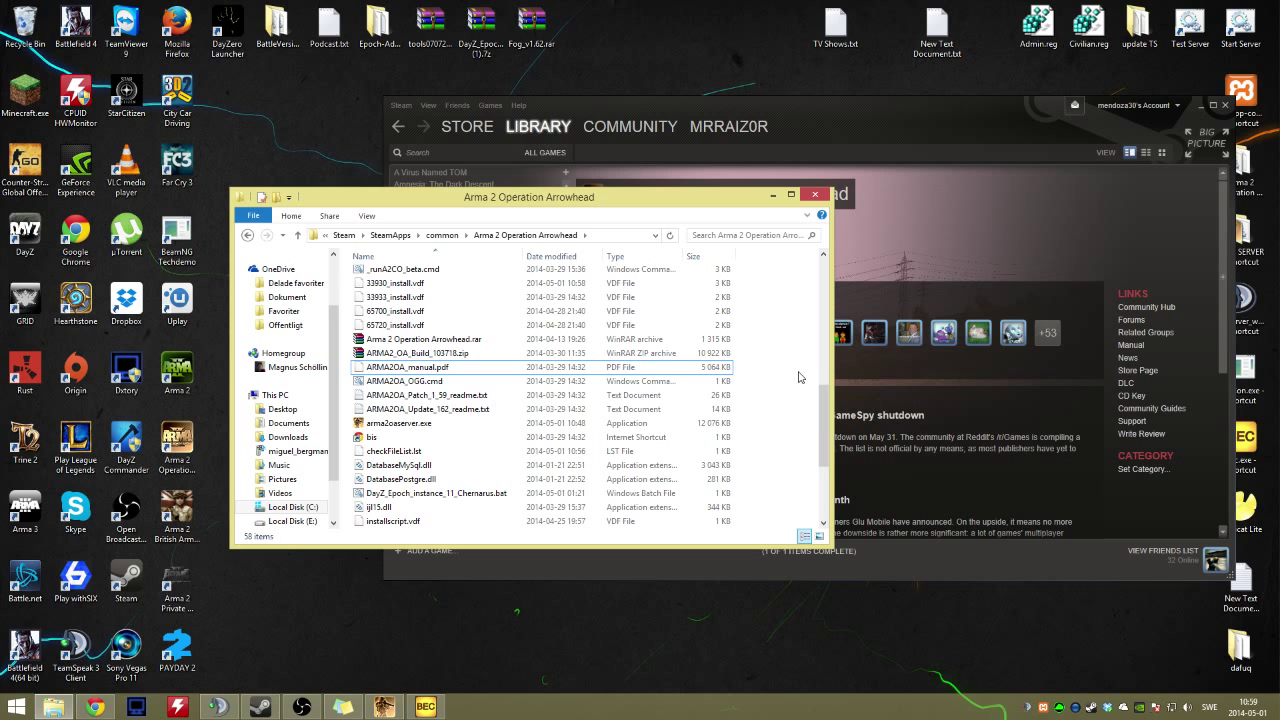
scroll(786, 382, up, 5)
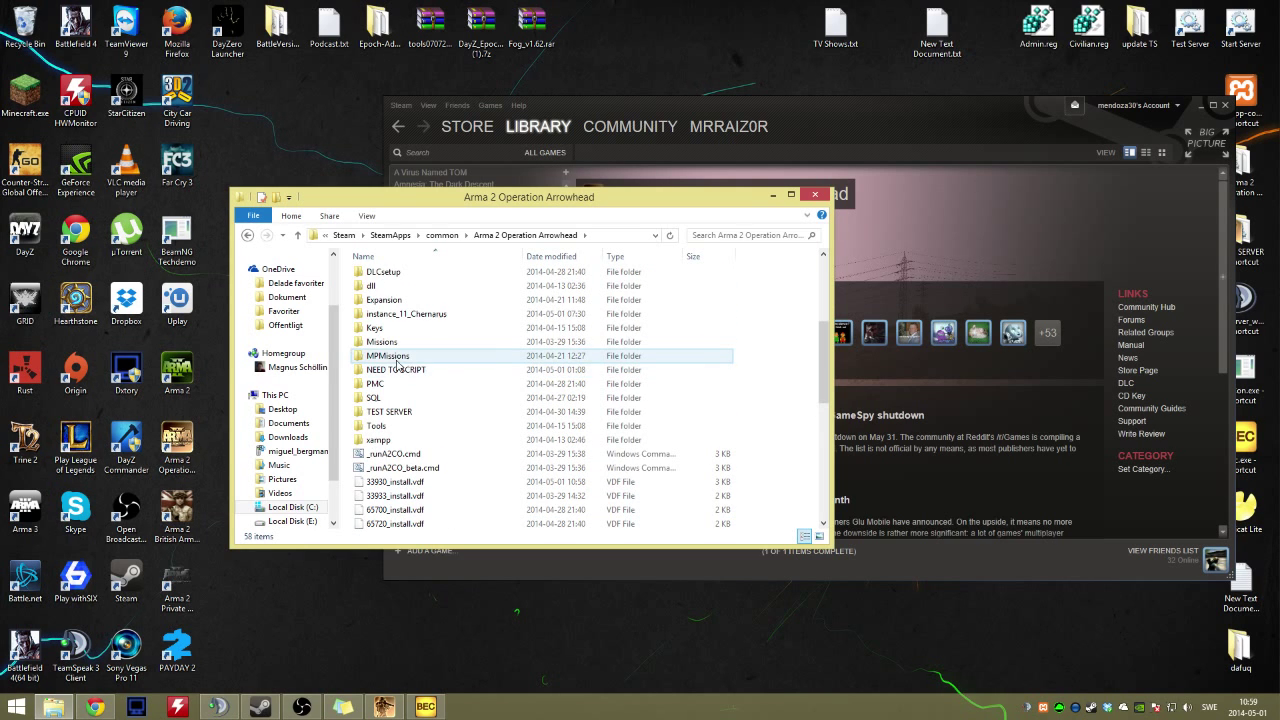
Open Expansion\beta and delete the old arma2oa.exe
double_click(382, 300)
double_click(384, 304)
click(397, 305)
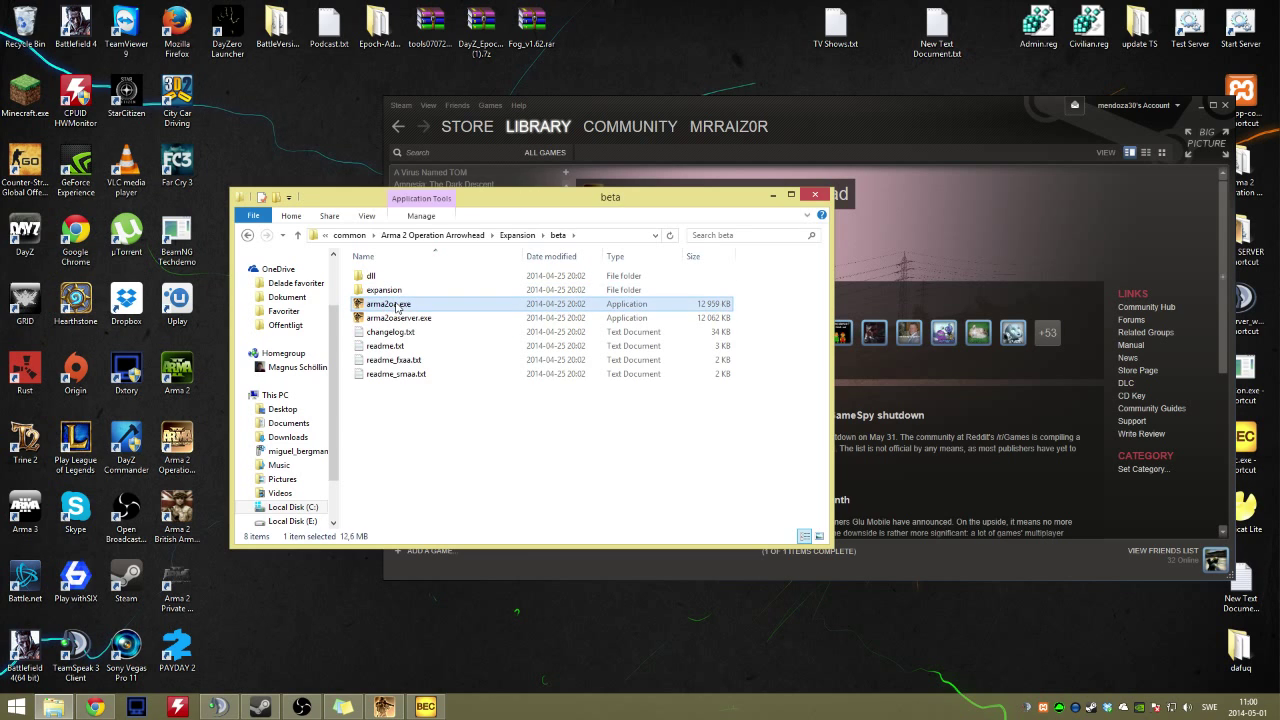
key(Delete)
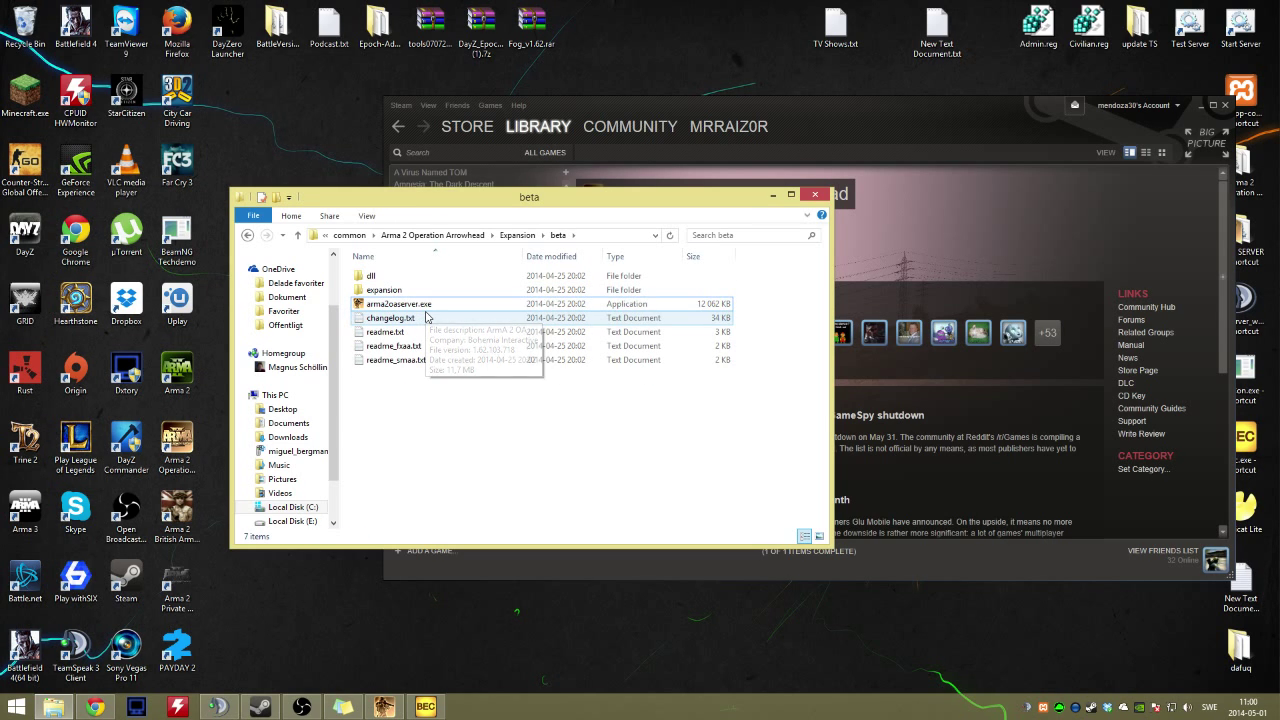
Check the remaining 7 items in the beta folder, then close its window
click(389, 305)
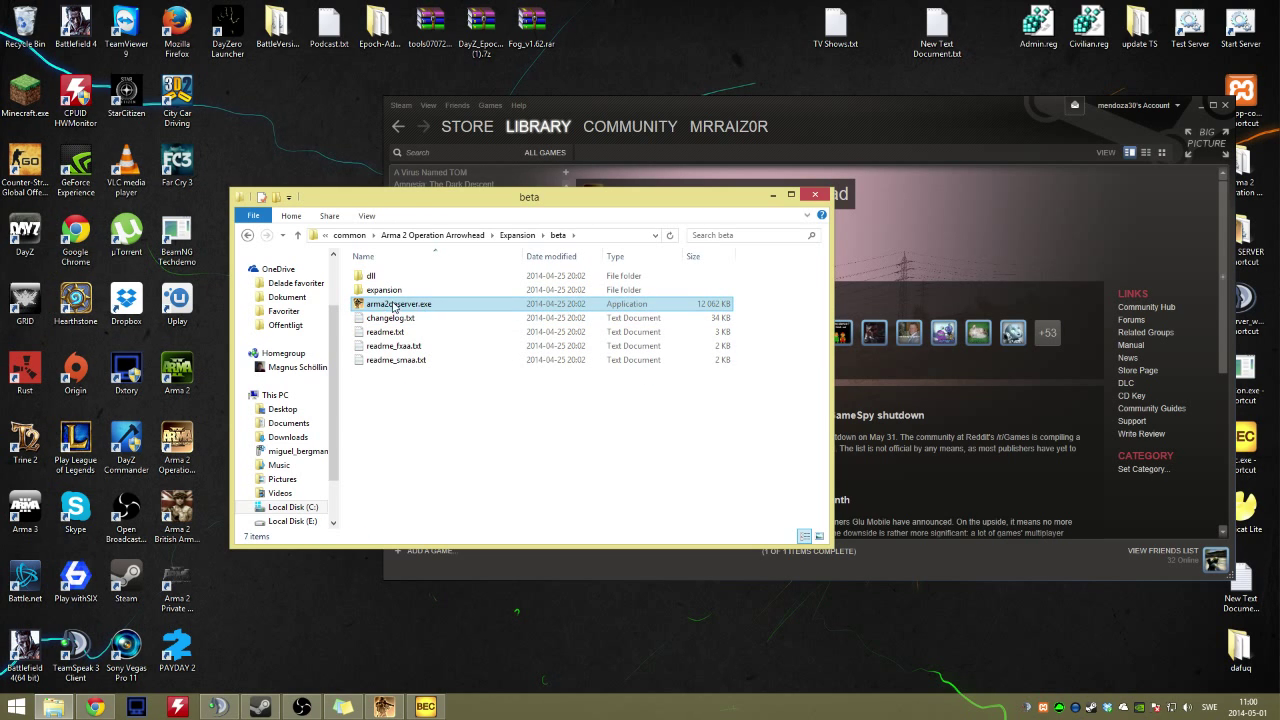
click(448, 392)
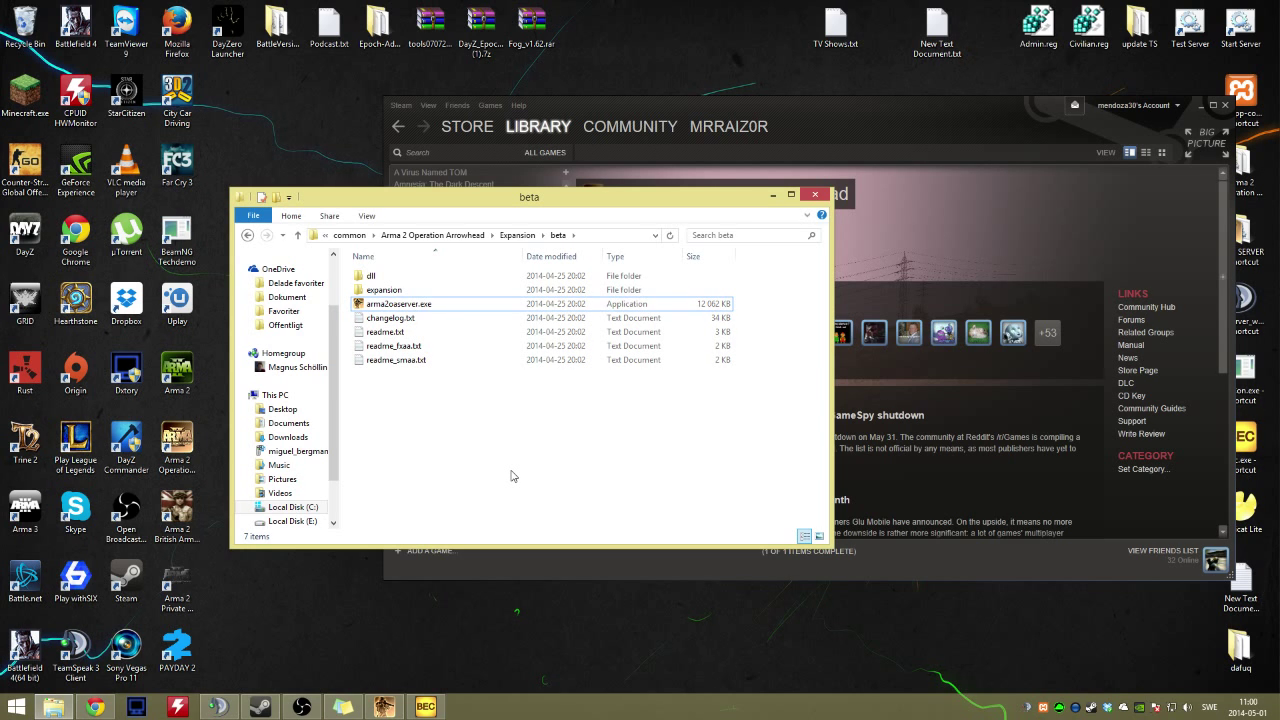
drag(669, 210, 669, 225)
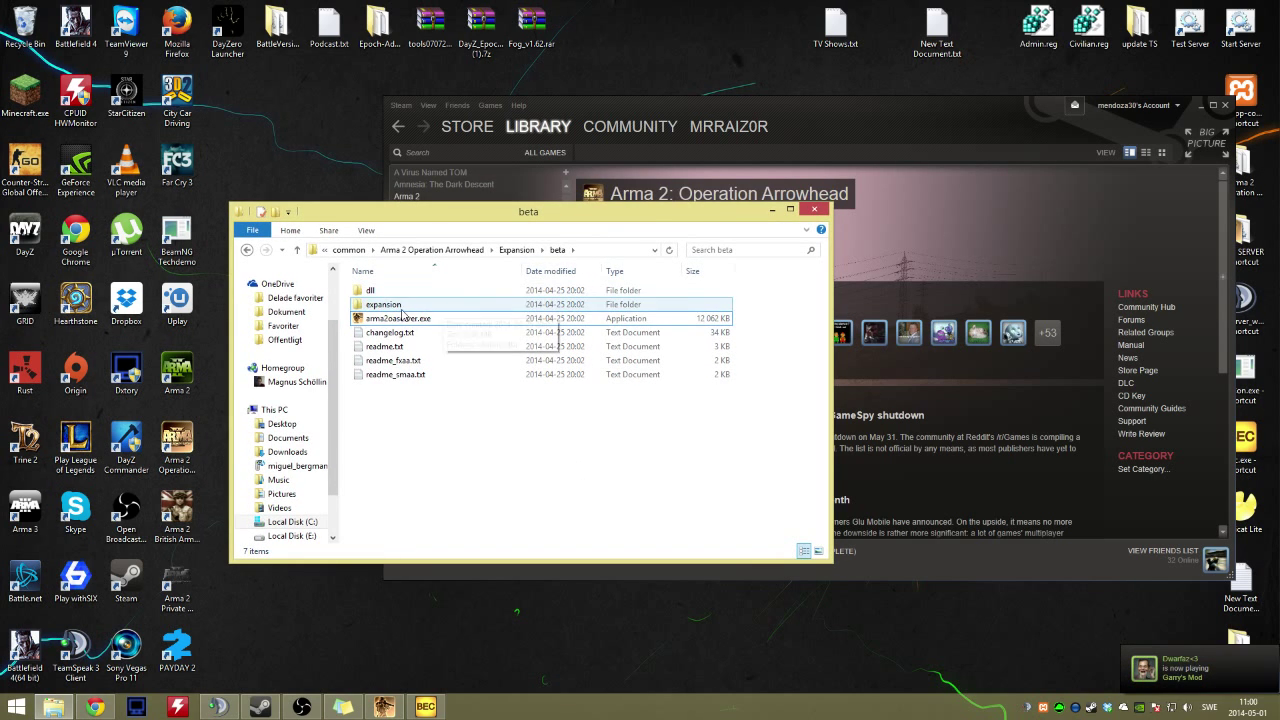
click(389, 318)
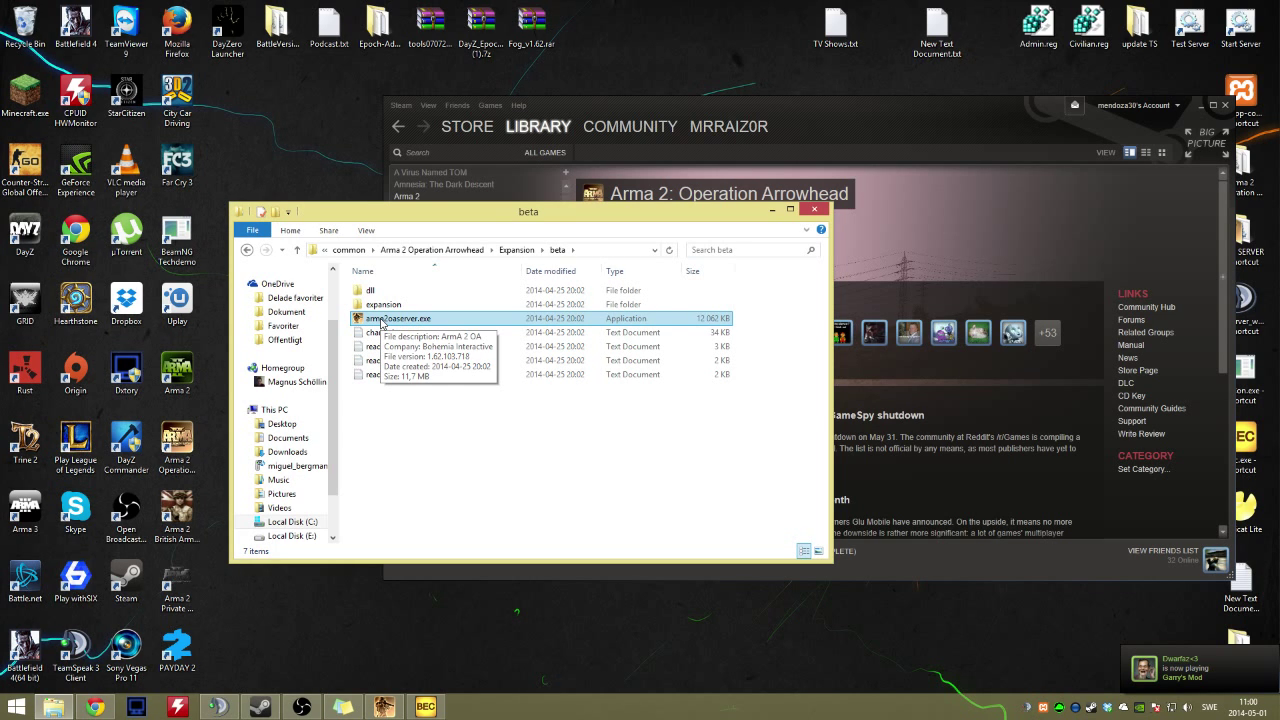
click(616, 461)
click(814, 209)
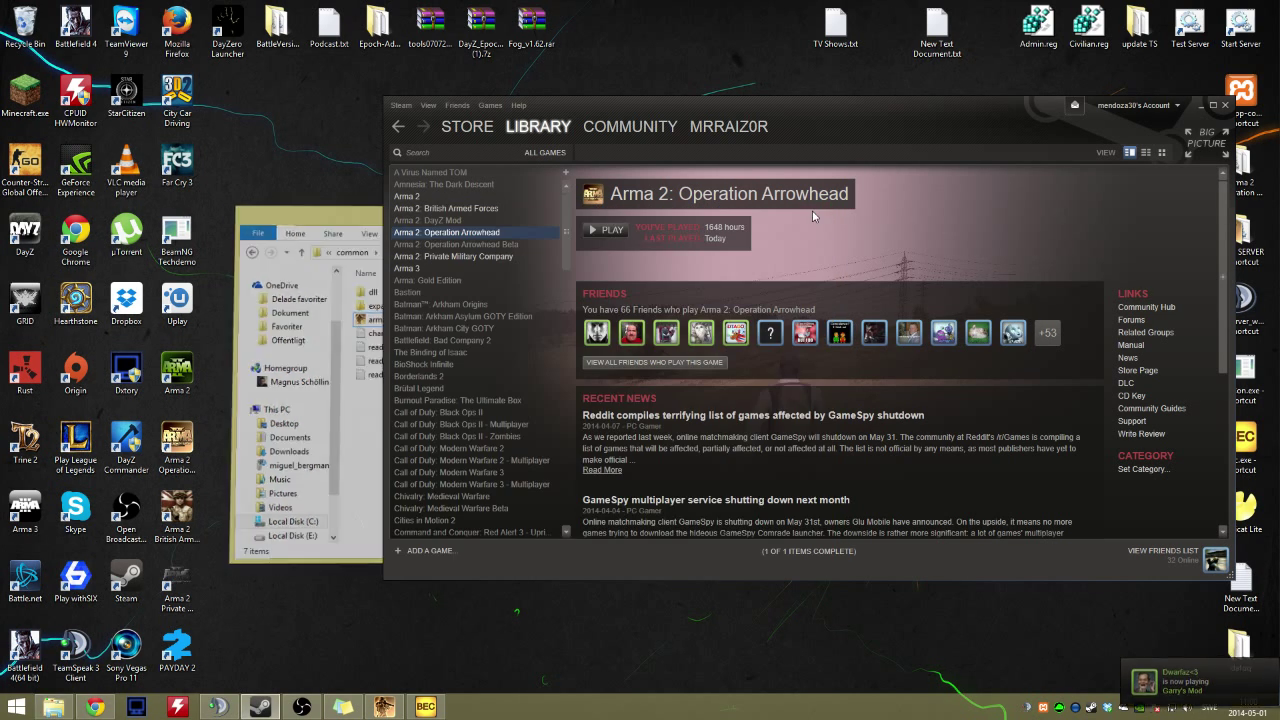
Launch DayZ Commander and open its install and update panel
drag(577, 103, 587, 107)
click(259, 408)
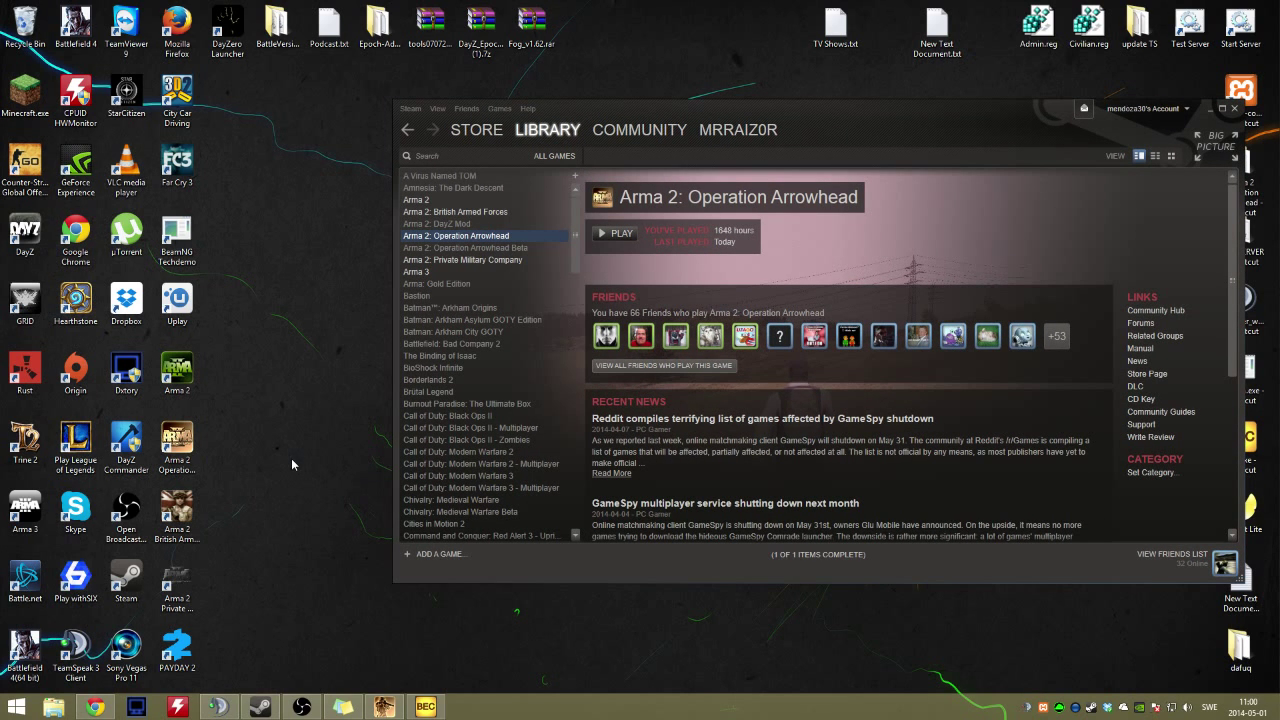
double_click(125, 445)
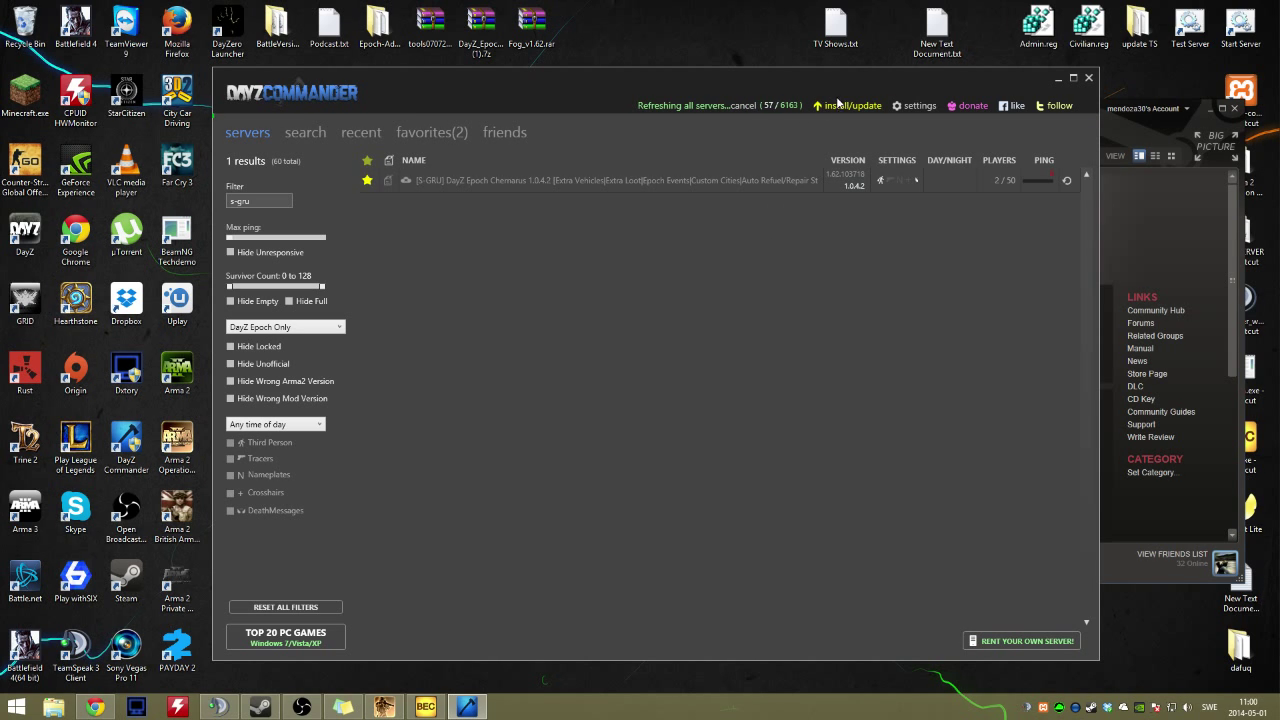
click(838, 104)
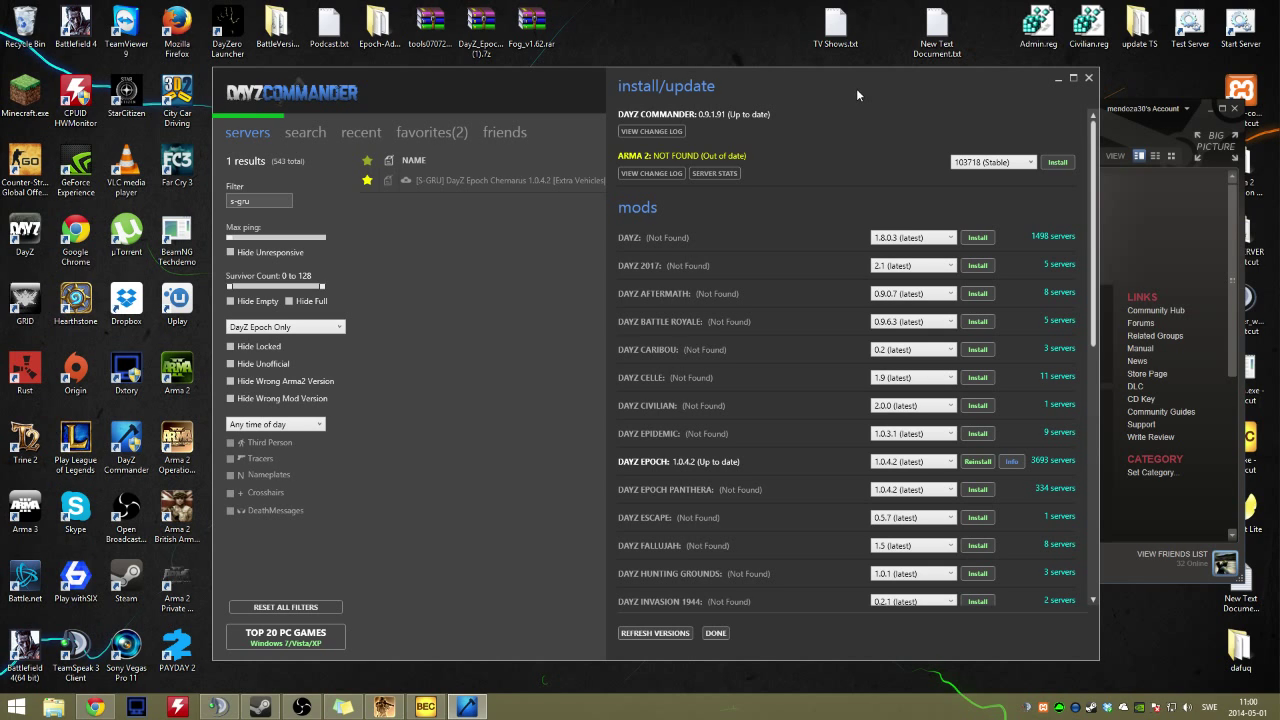
Choose ARMA 2 beta build 101747 from the version list and install it
click(993, 162)
click(925, 93)
click(993, 162)
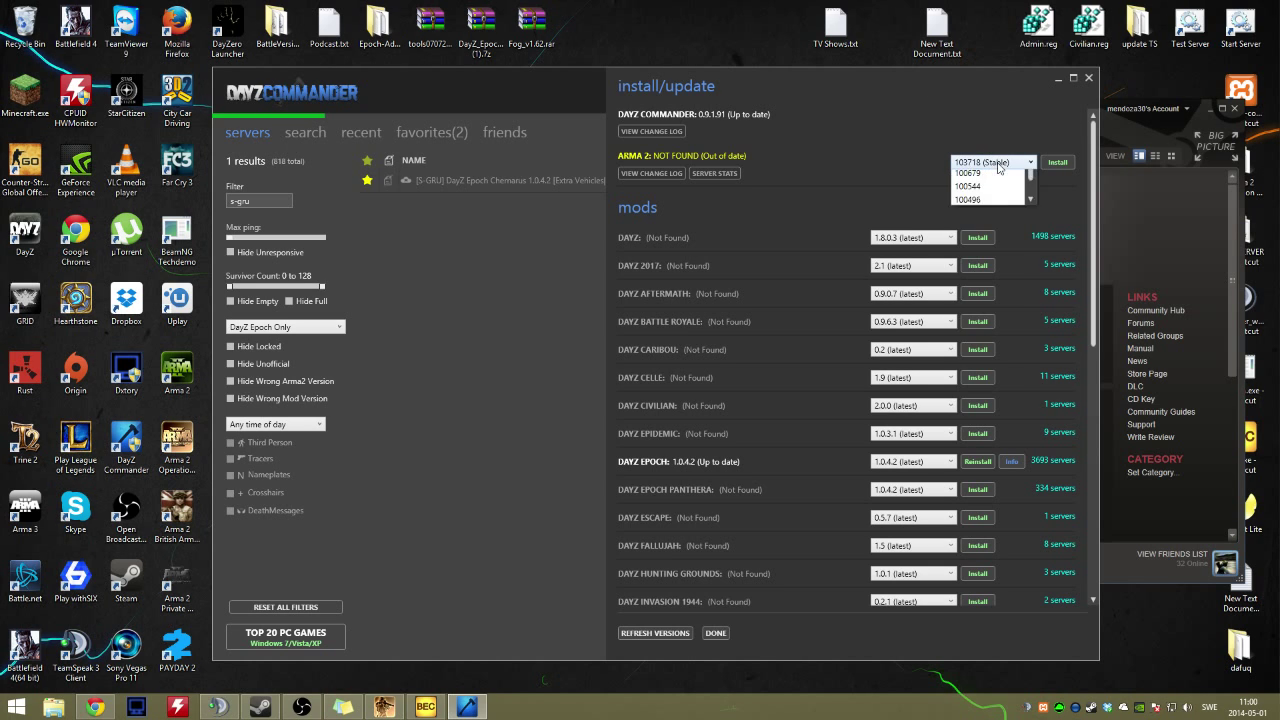
drag(1033, 305, 1033, 320)
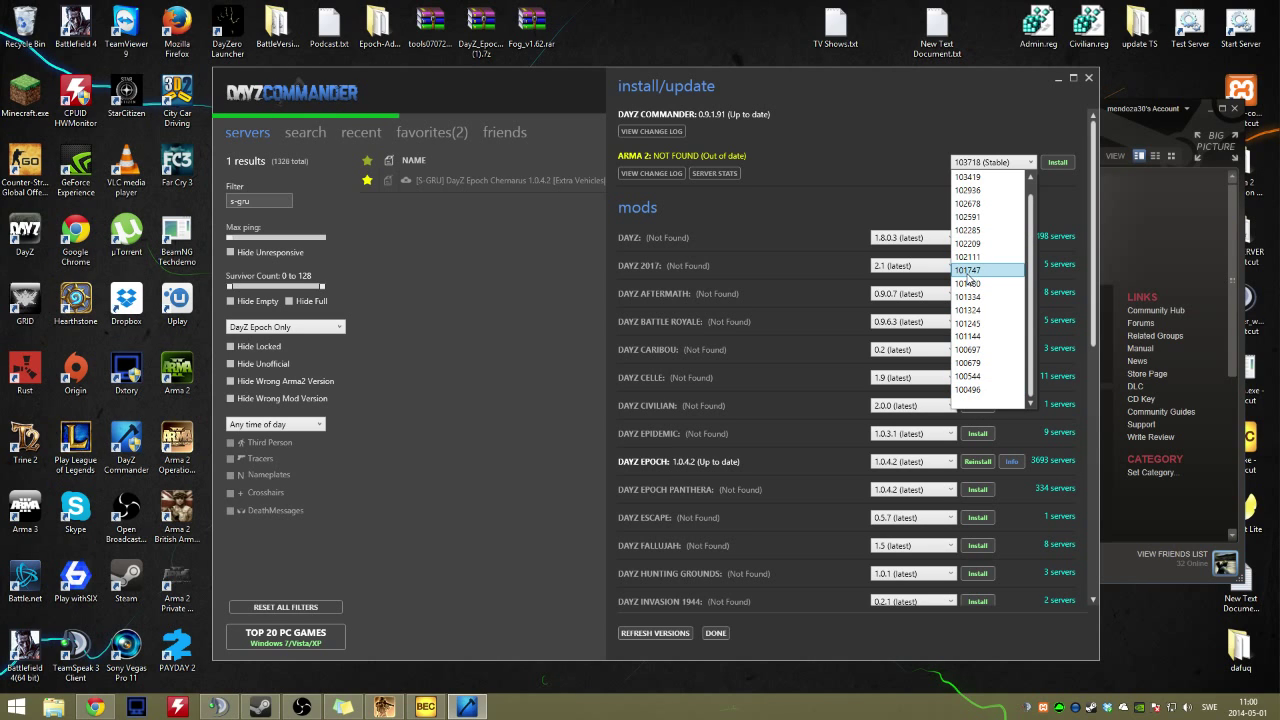
click(969, 271)
click(1050, 161)
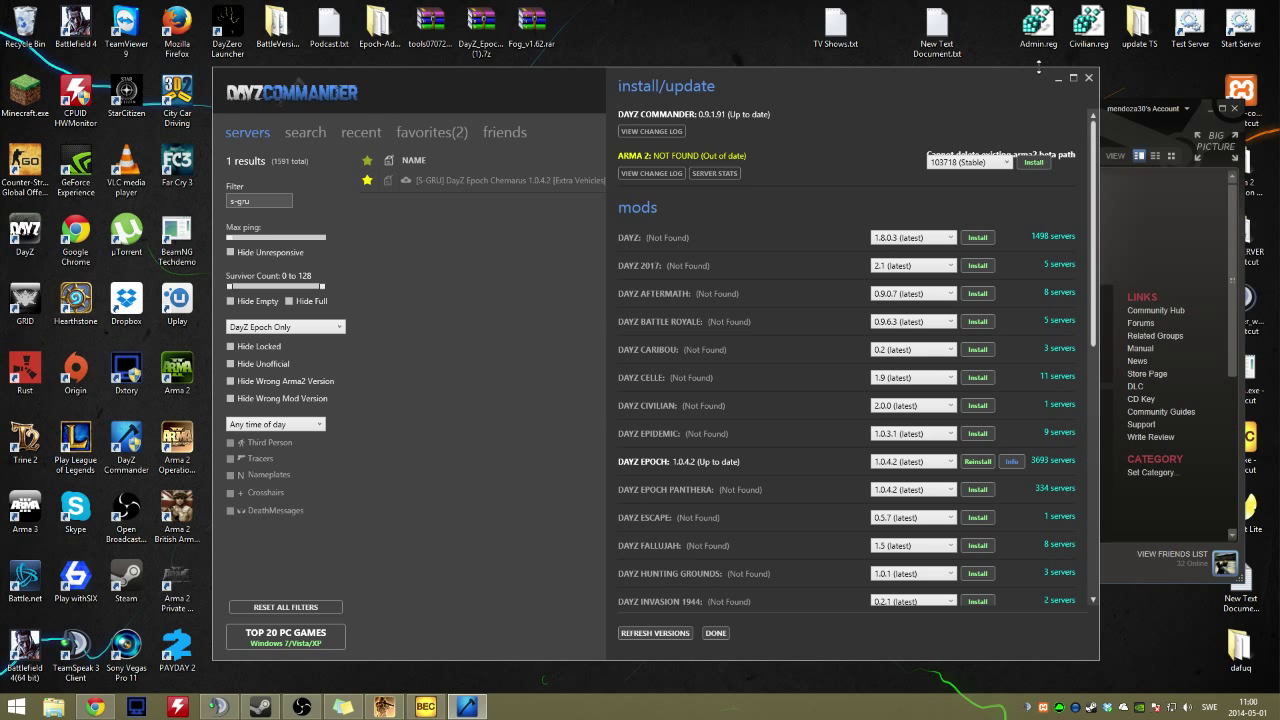
After the install finishes, close the panel to return to the S-GRU DayZ Epoch server list
drag(1038, 68, 1038, 14)
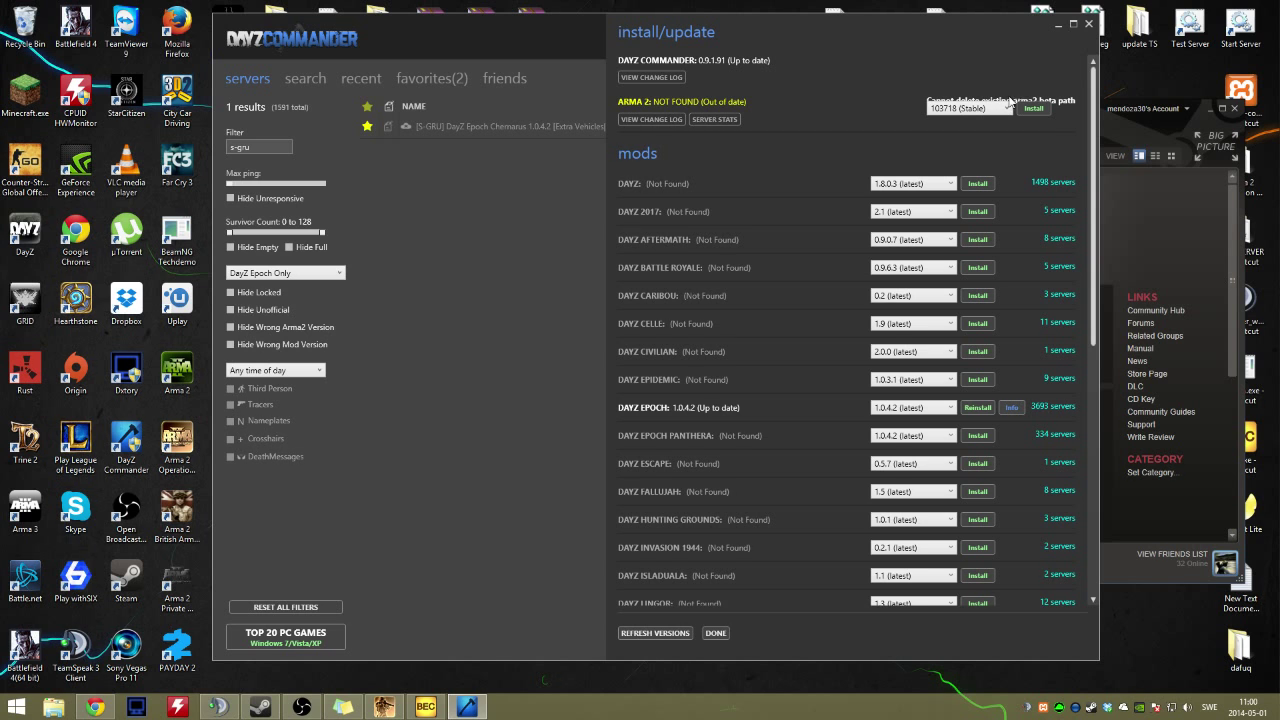
drag(895, 17, 849, 140)
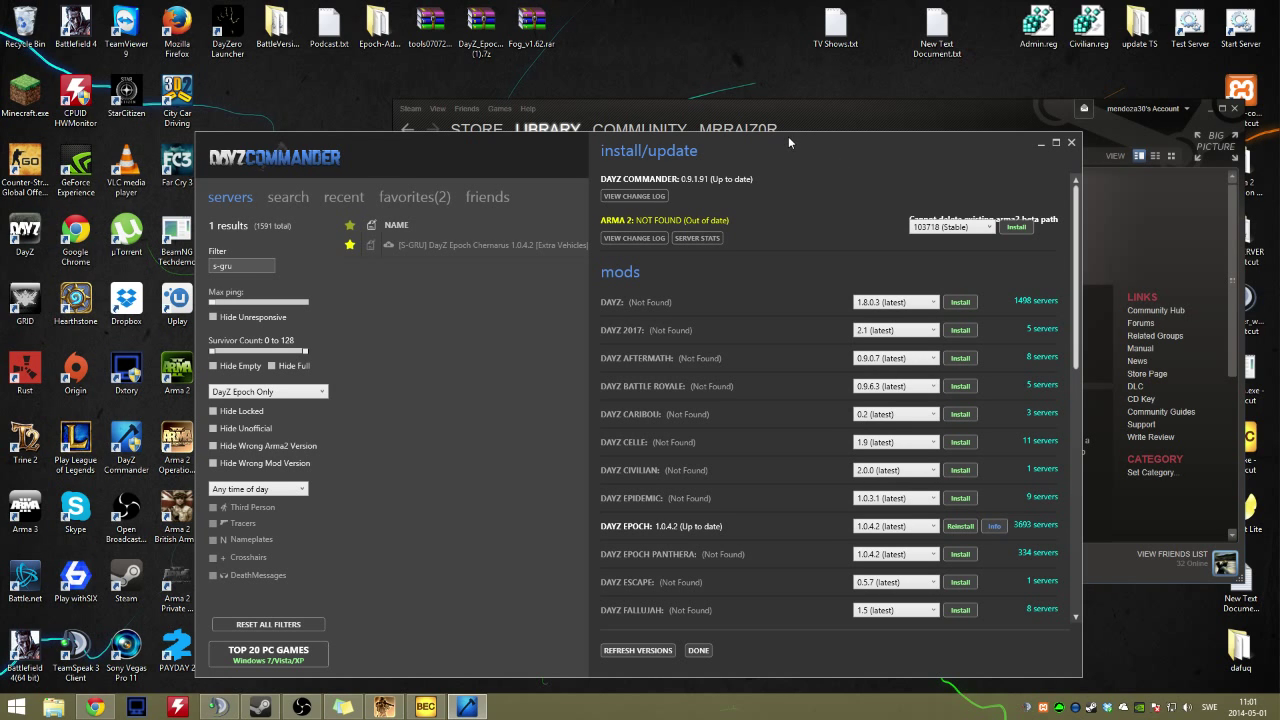
drag(788, 141, 791, 133)
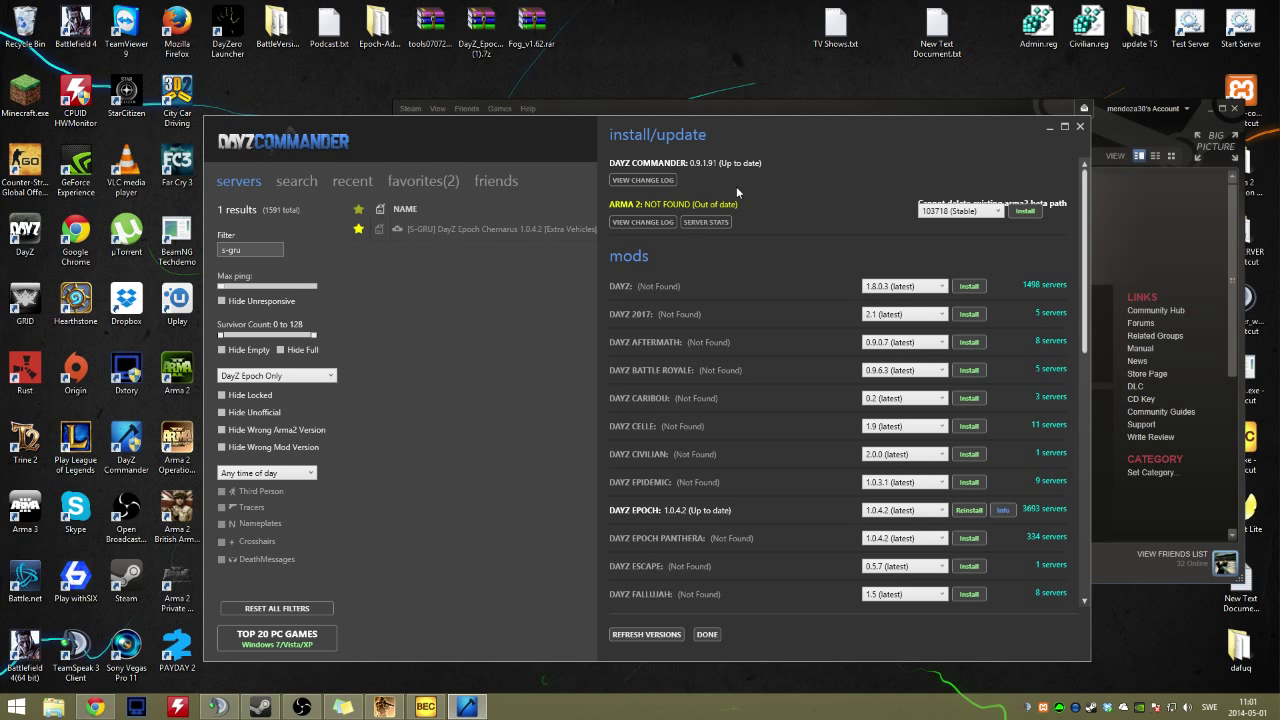
drag(705, 132, 723, 133)
click(719, 635)
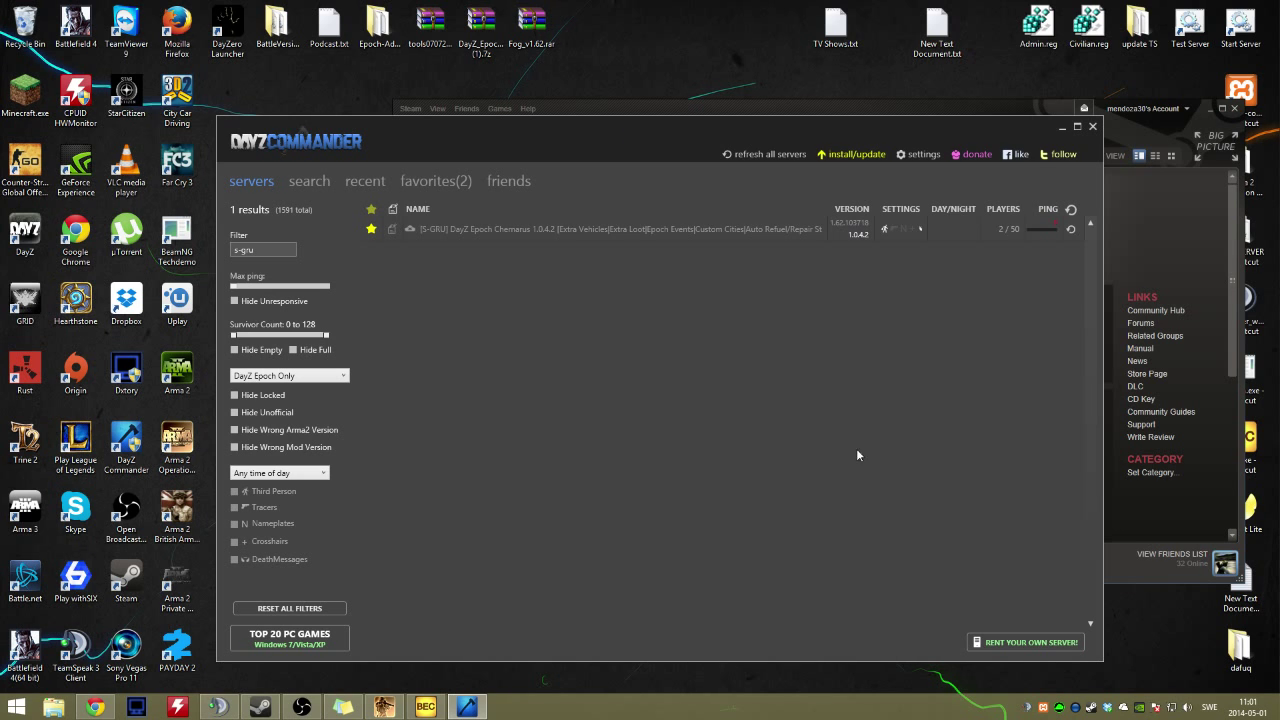
Close DayZ Commander and open the Arma 2 Operation Arrowhead game folder
click(1092, 128)
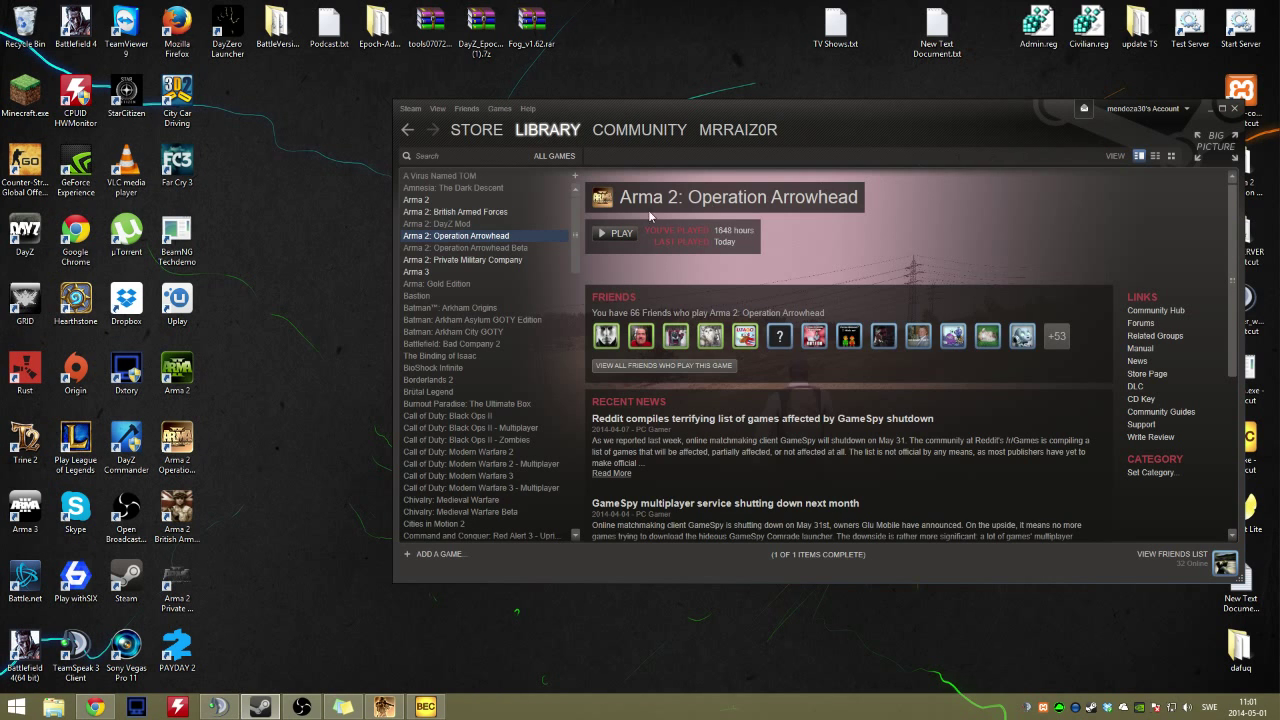
click(312, 318)
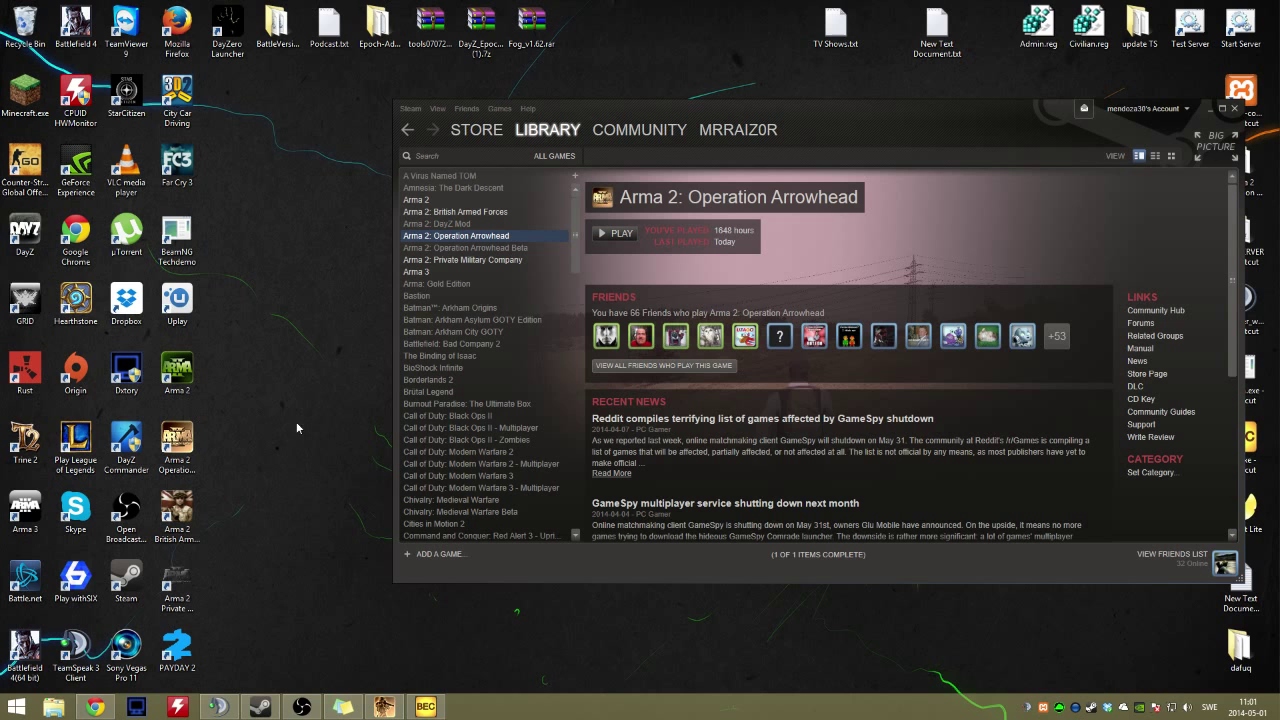
drag(1006, 124, 880, 128)
double_click(1240, 165)
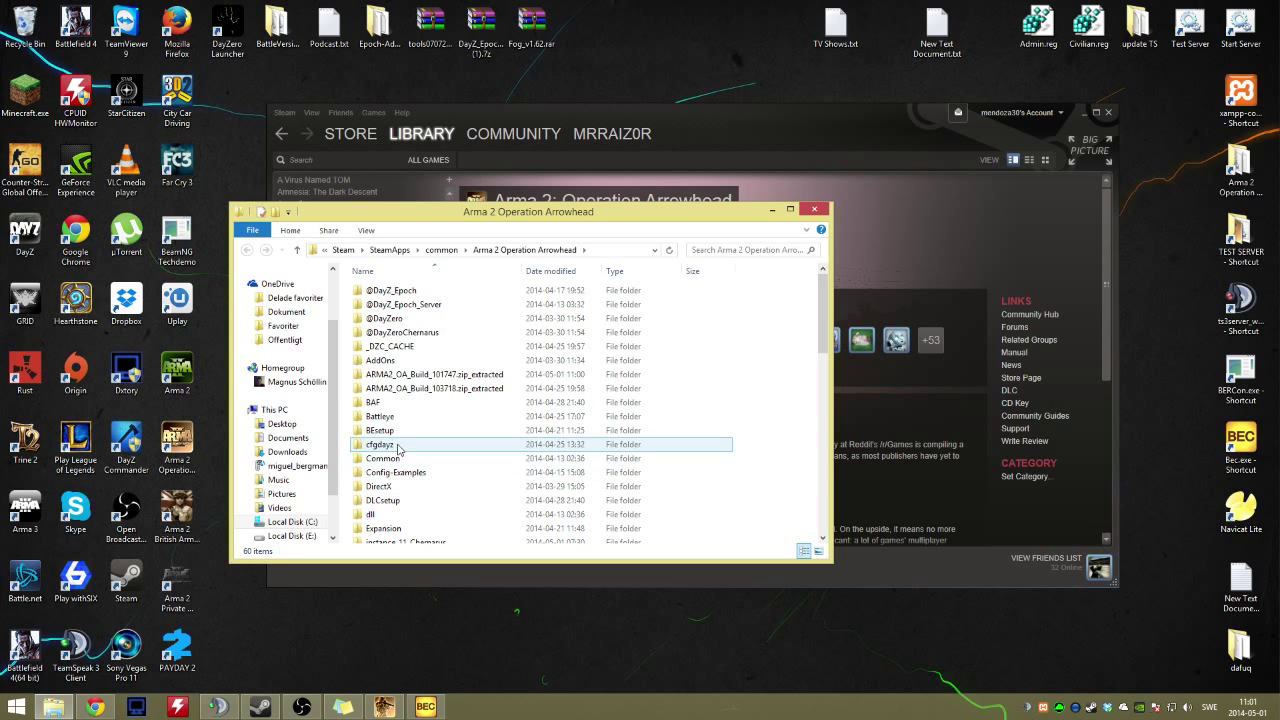
scroll(388, 449, down, 6)
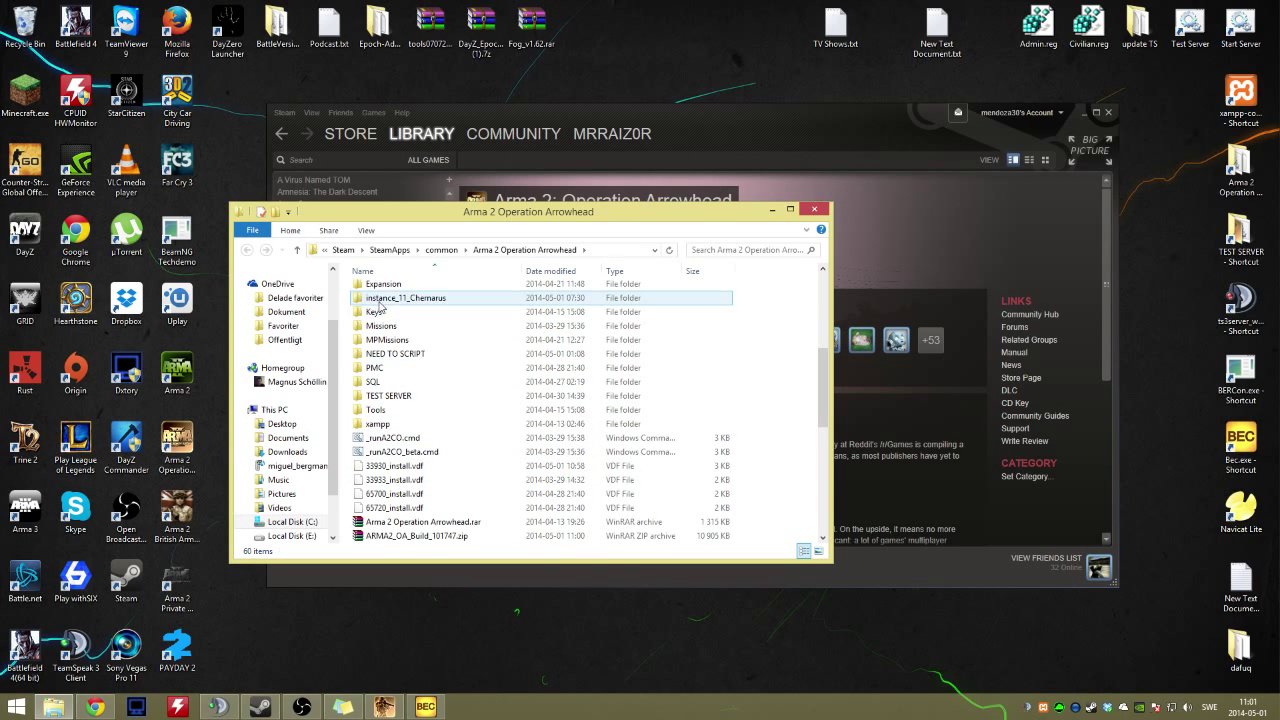
Open Expansion\beta and arrange its window beside Steam to review the files
click(386, 287)
double_click(388, 288)
double_click(371, 289)
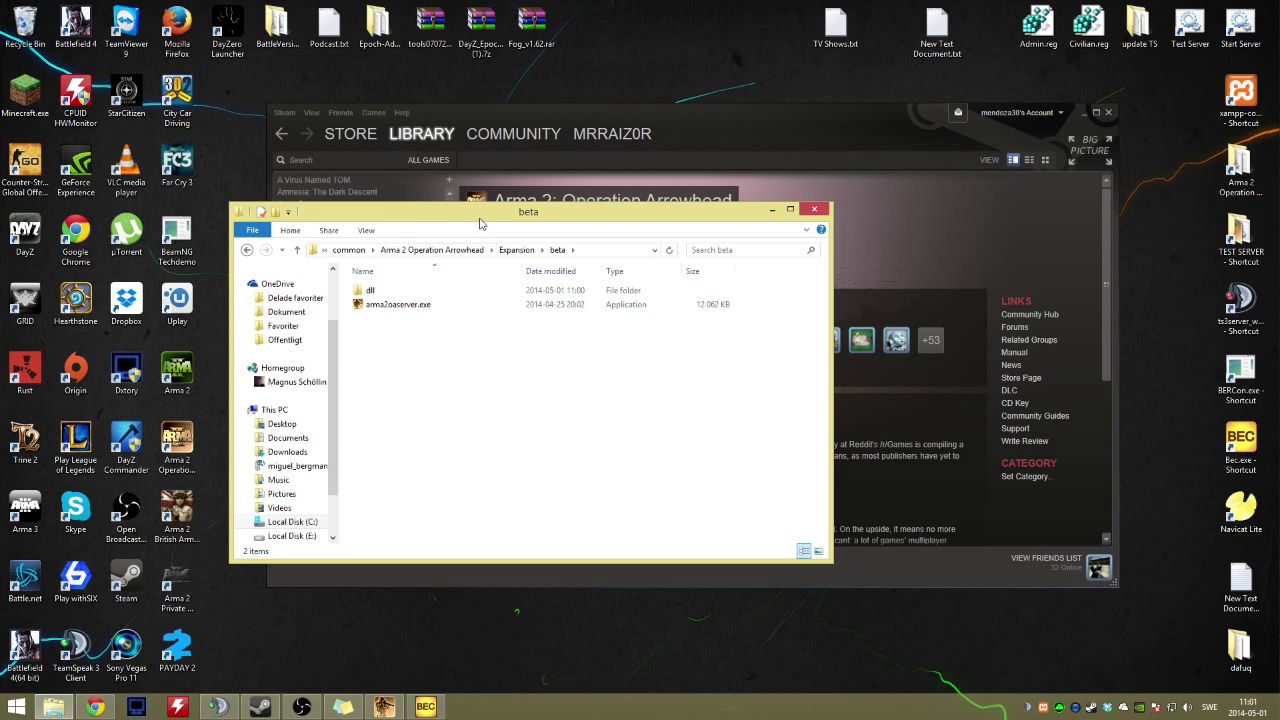
drag(480, 216, 488, 254)
drag(584, 126, 700, 93)
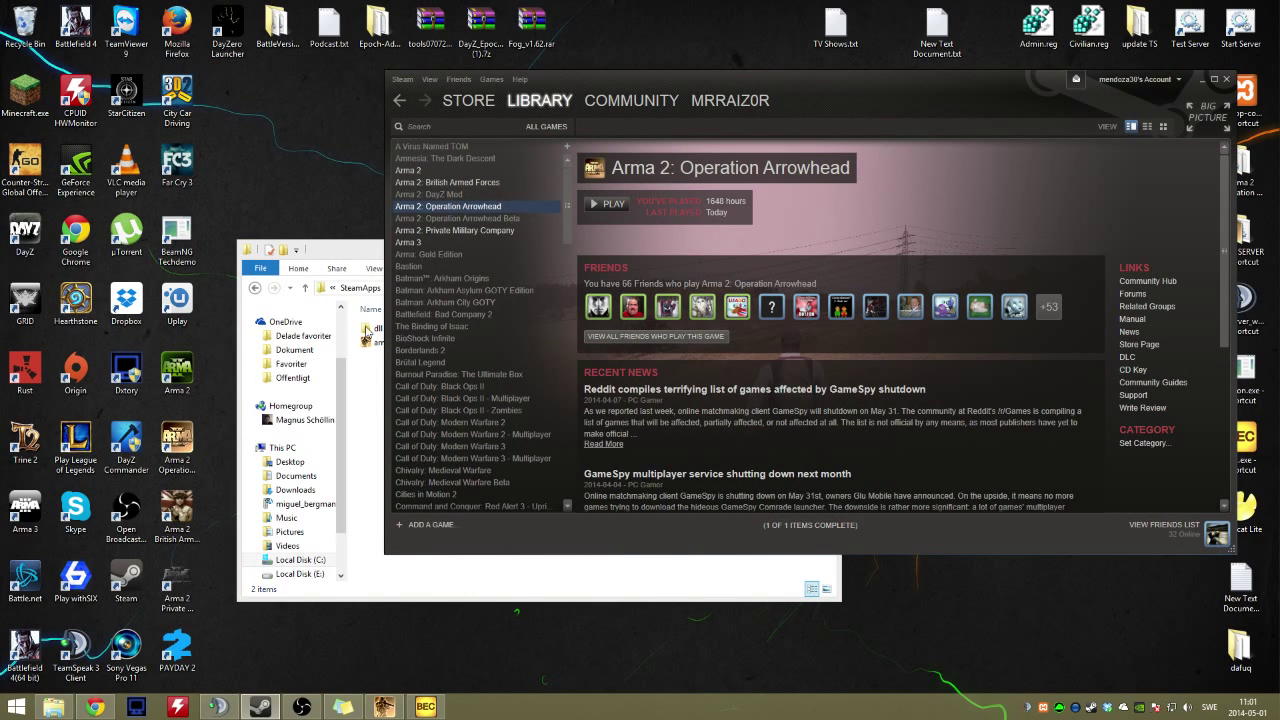
click(367, 386)
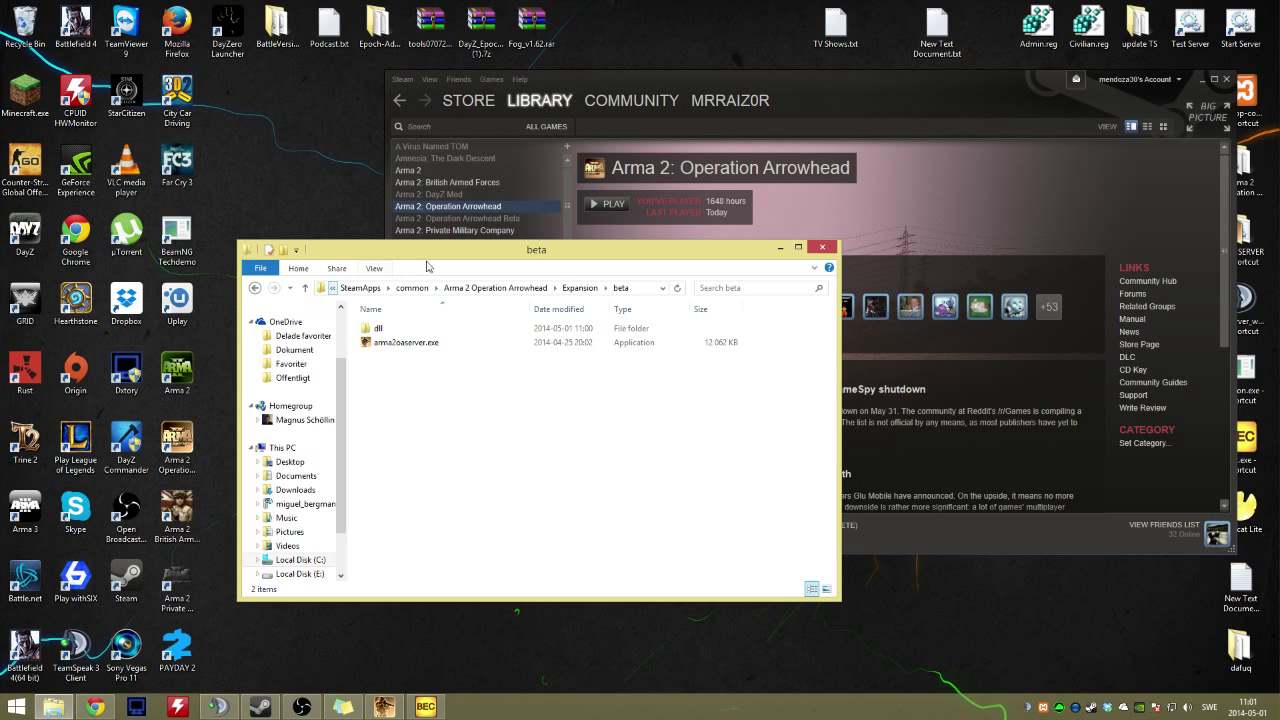
drag(458, 250, 578, 260)
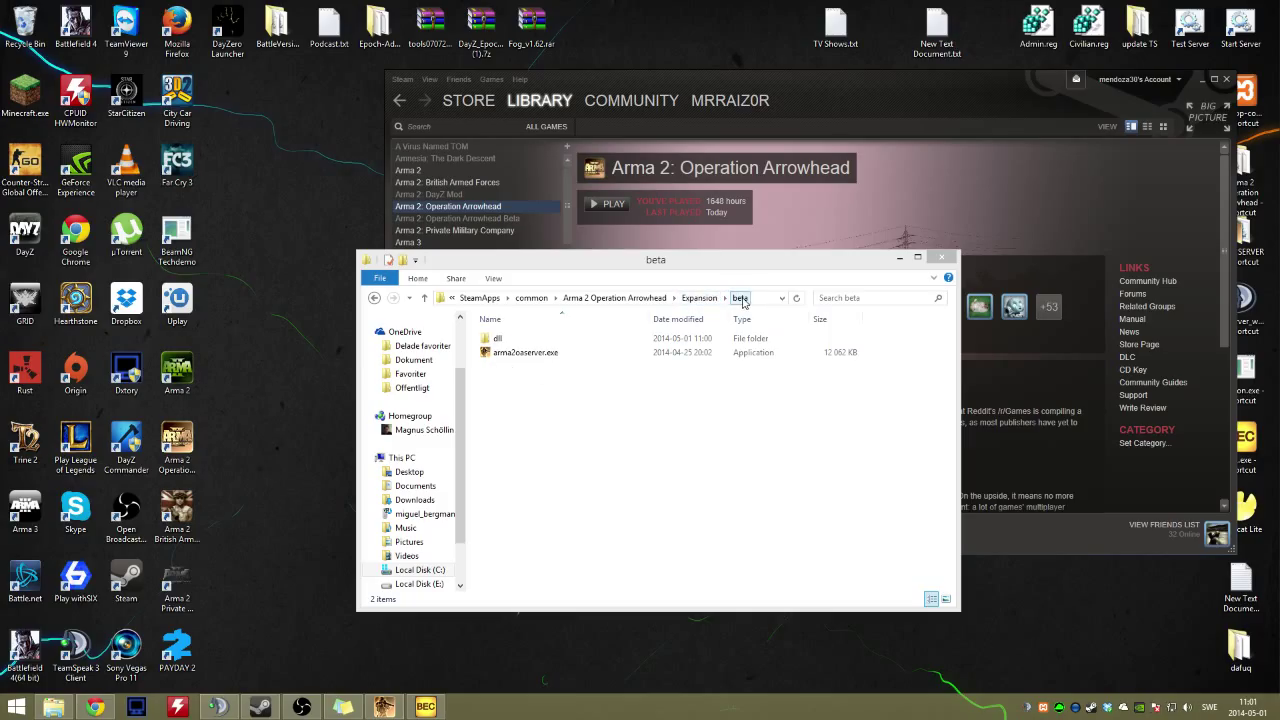
click(519, 379)
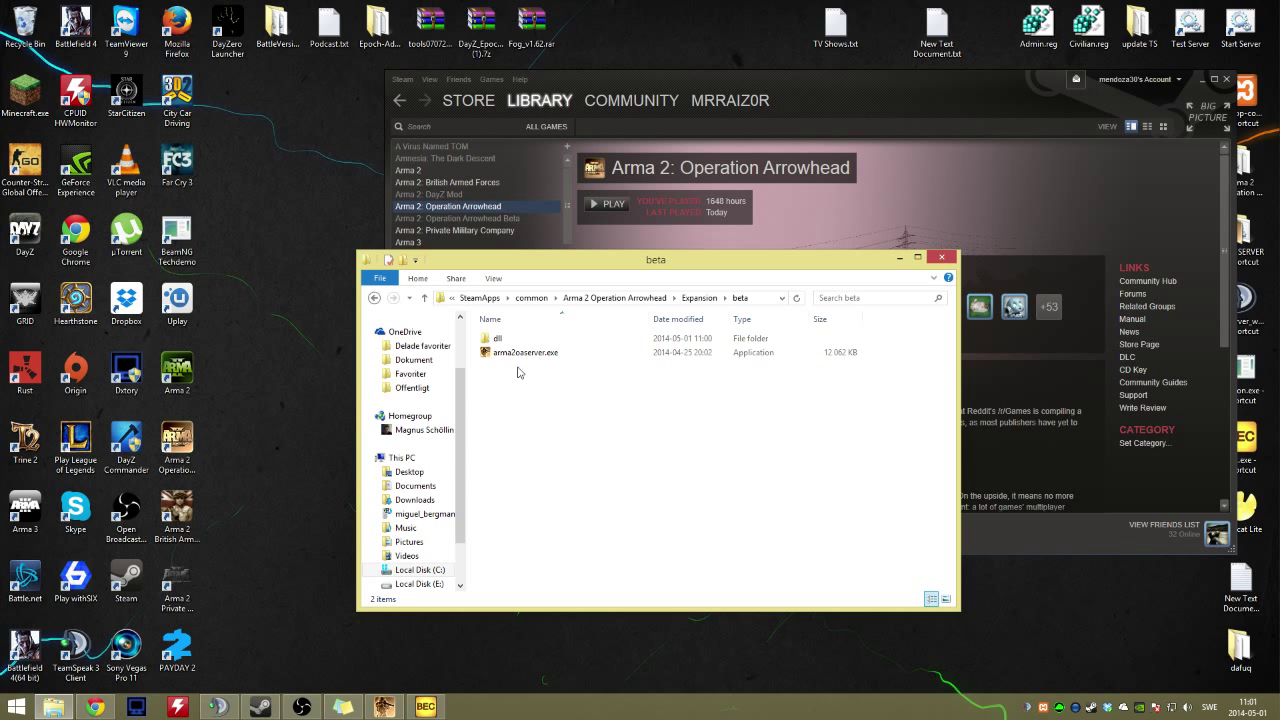
Go back up to the Arma 2 Operation Arrowhead folder, then close File Explorer
click(614, 297)
scroll(617, 440, down, 5)
click(617, 444)
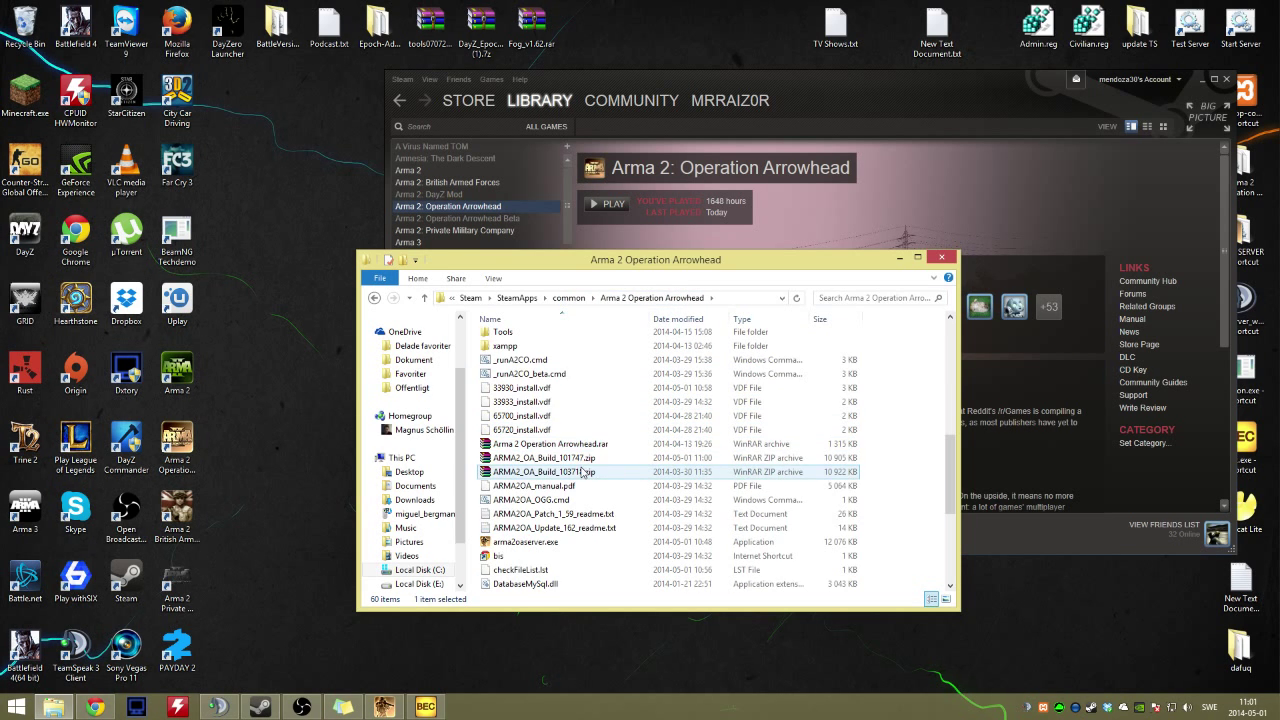
click(941, 258)
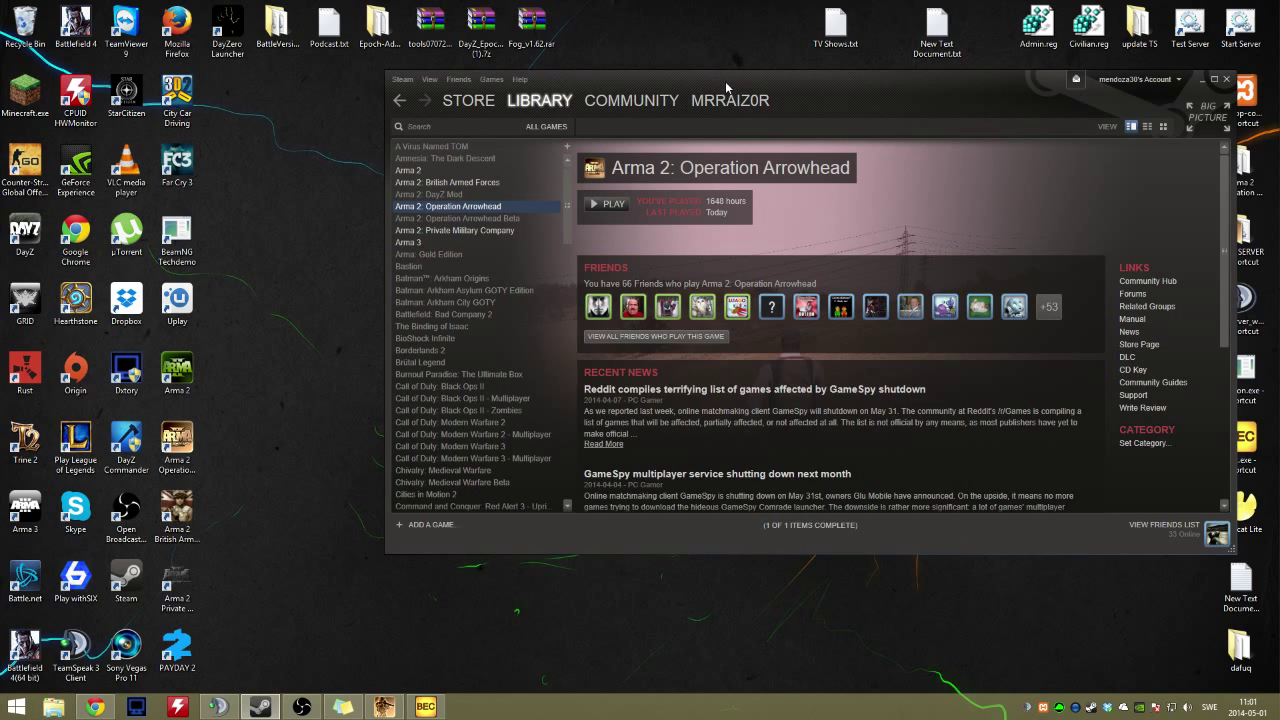
drag(727, 88, 694, 84)
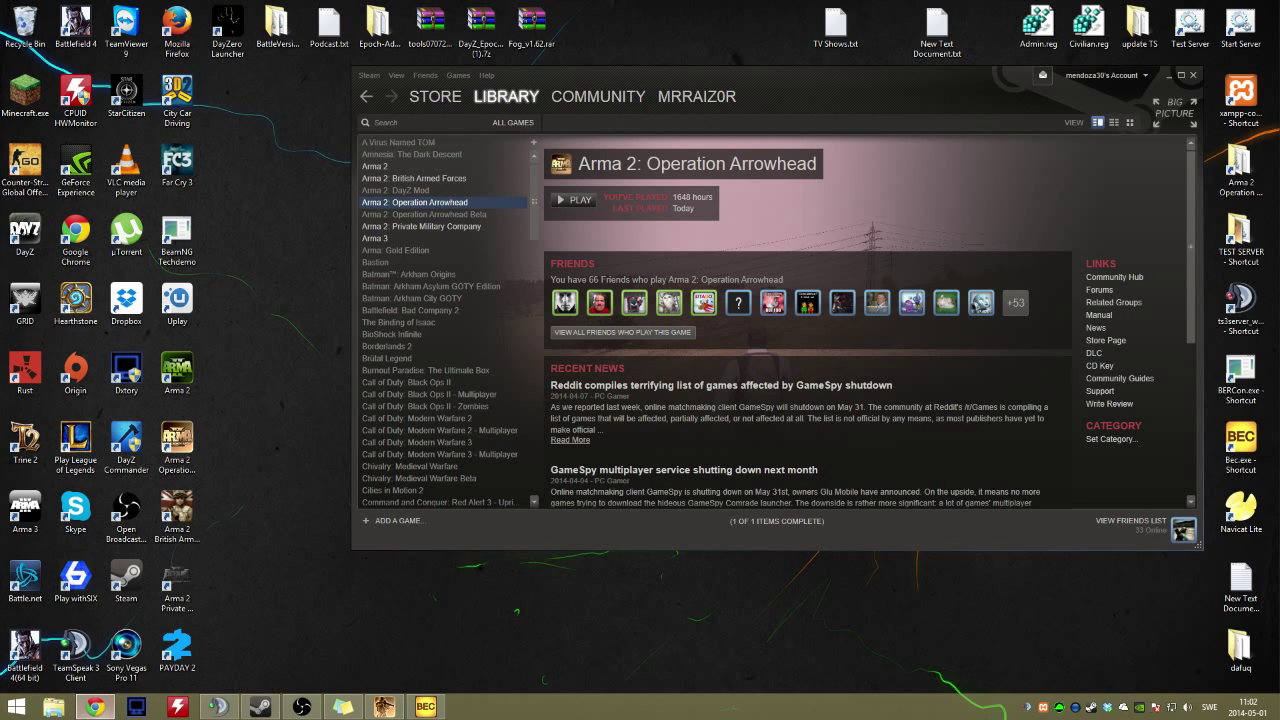
Restore Chrome and go to battleye.com by searching 'battleye'
click(95, 707)
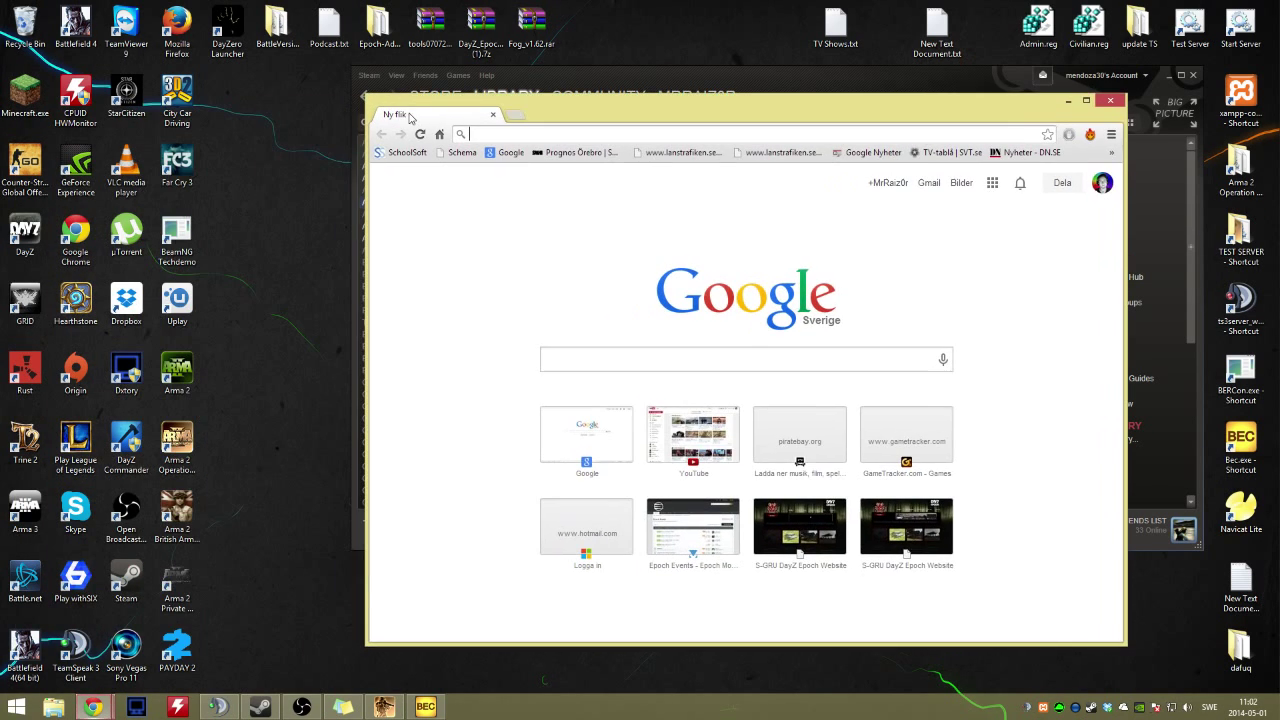
drag(553, 128, 541, 92)
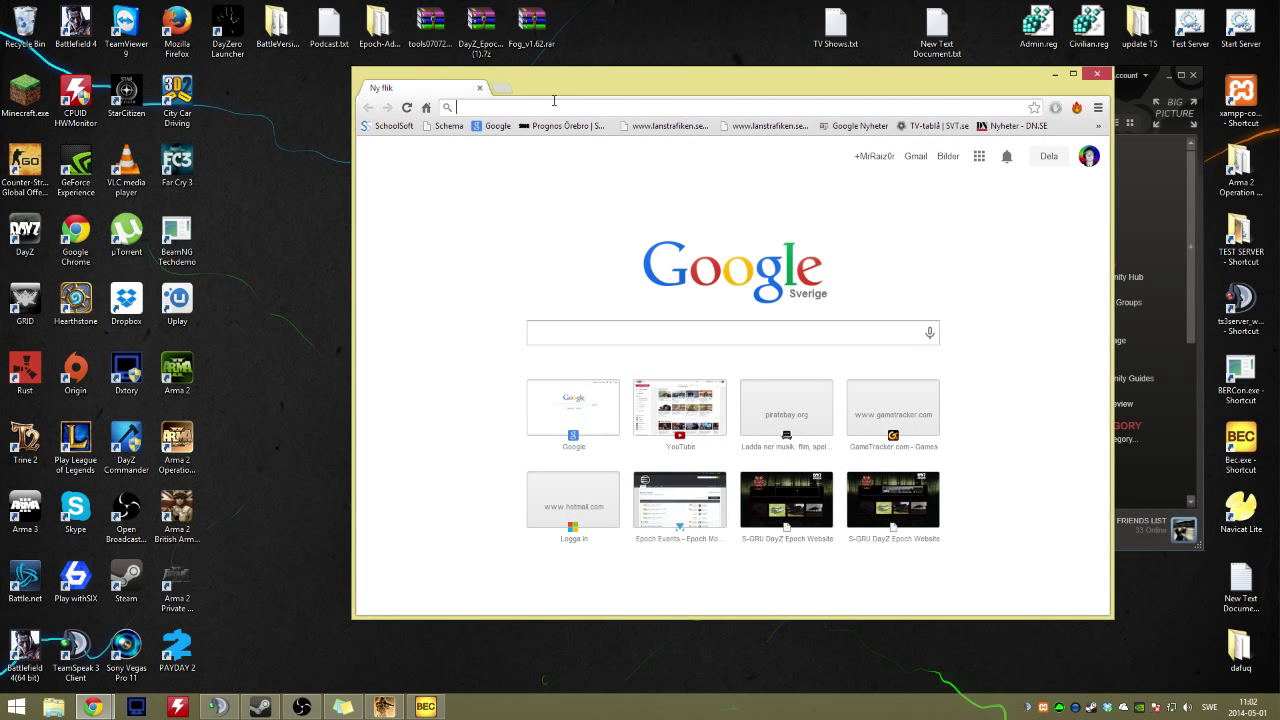
mouse_move(584, 79)
mouse_down()
mouse_move(618, 76)
mouse_move(582, 77)
mouse_up()
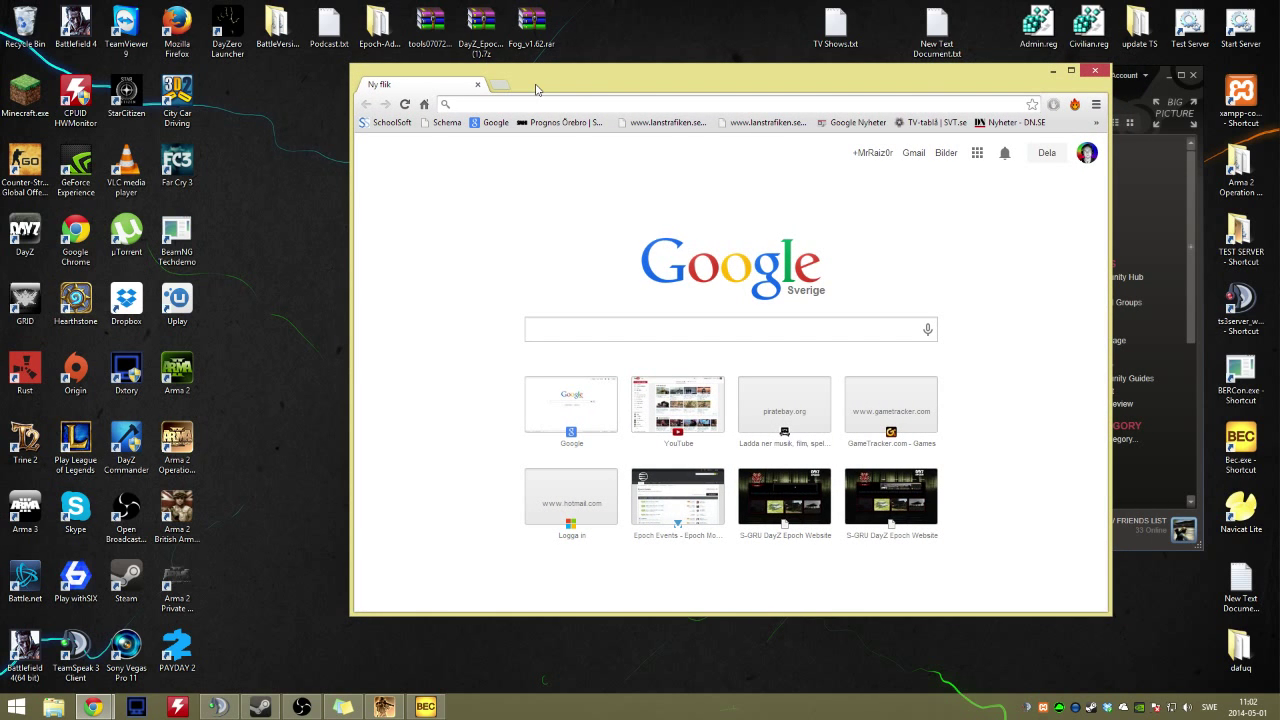
click(579, 337)
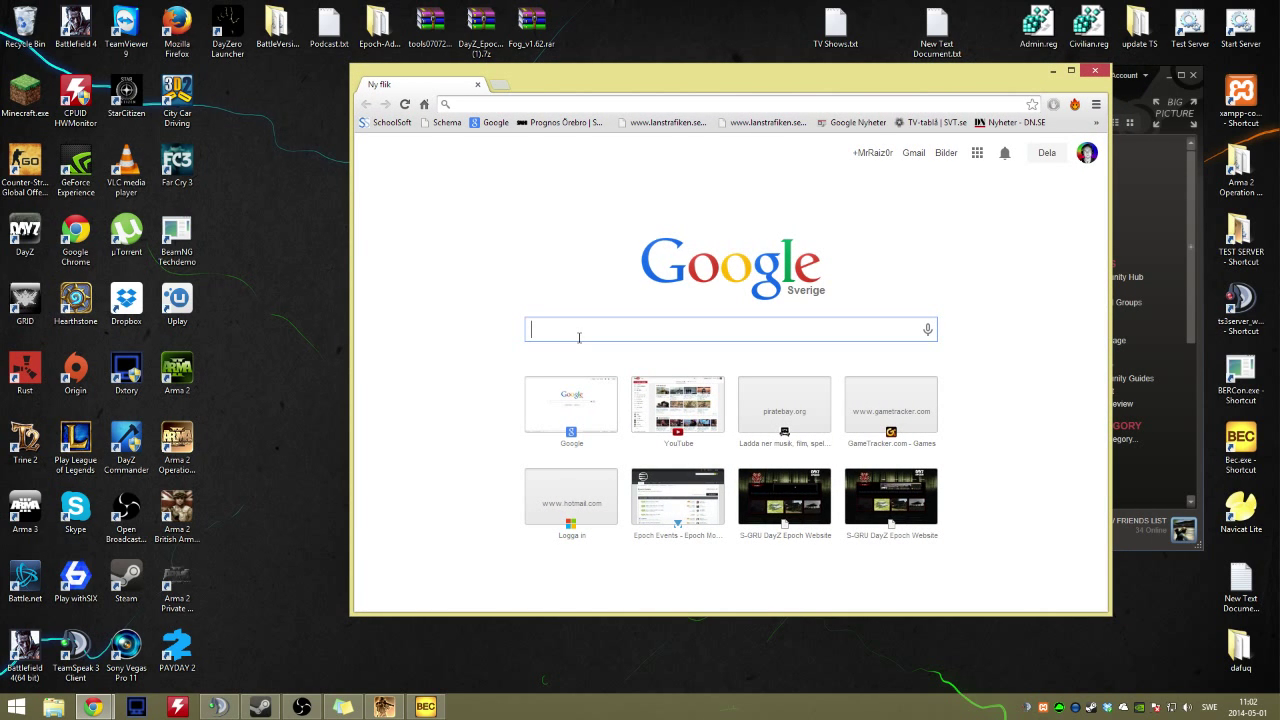
click(525, 106)
text(battleye.)
key(Return)
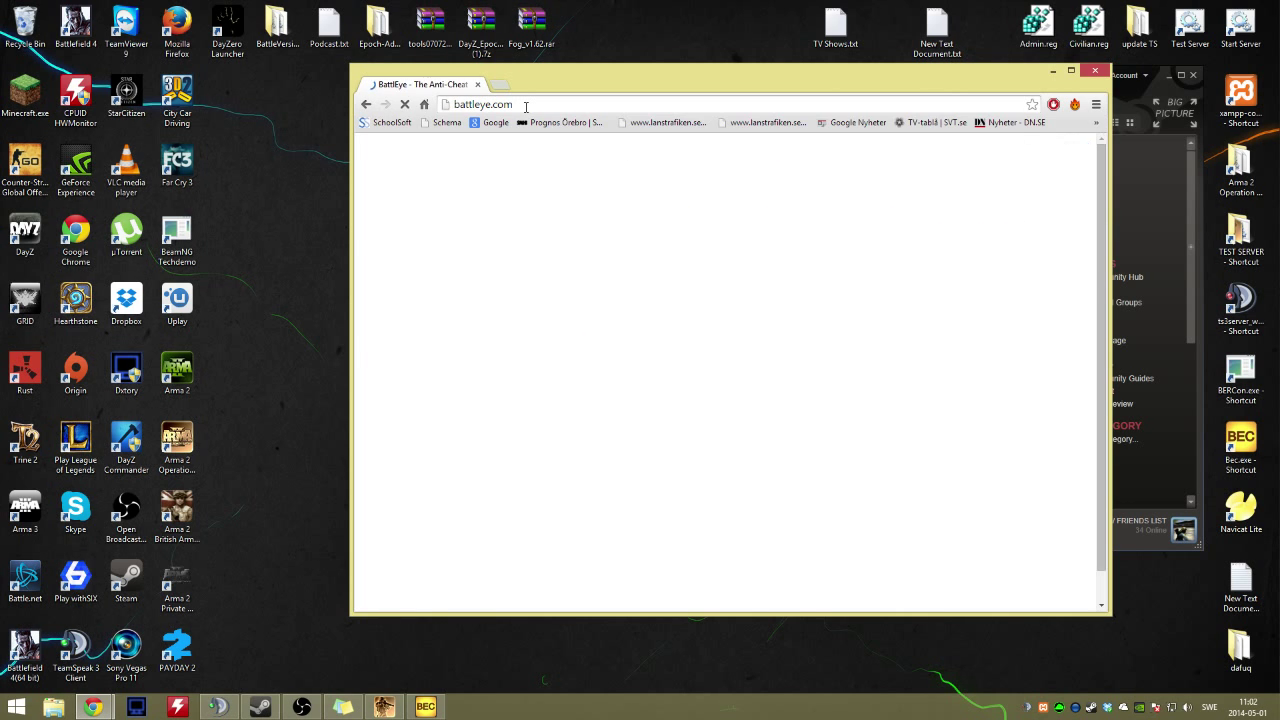
Download the ArmA 2: Operation Arrowhead BE Client for Windows DLL
click(610, 226)
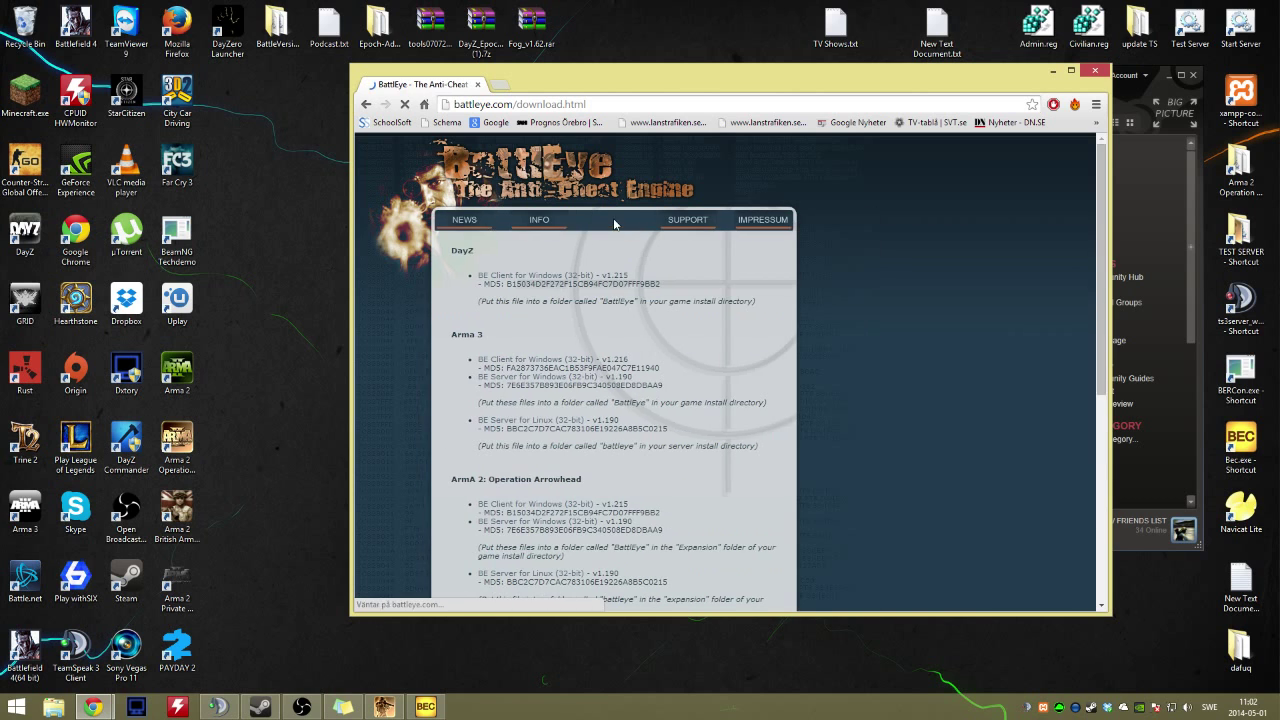
scroll(556, 298, down, 3)
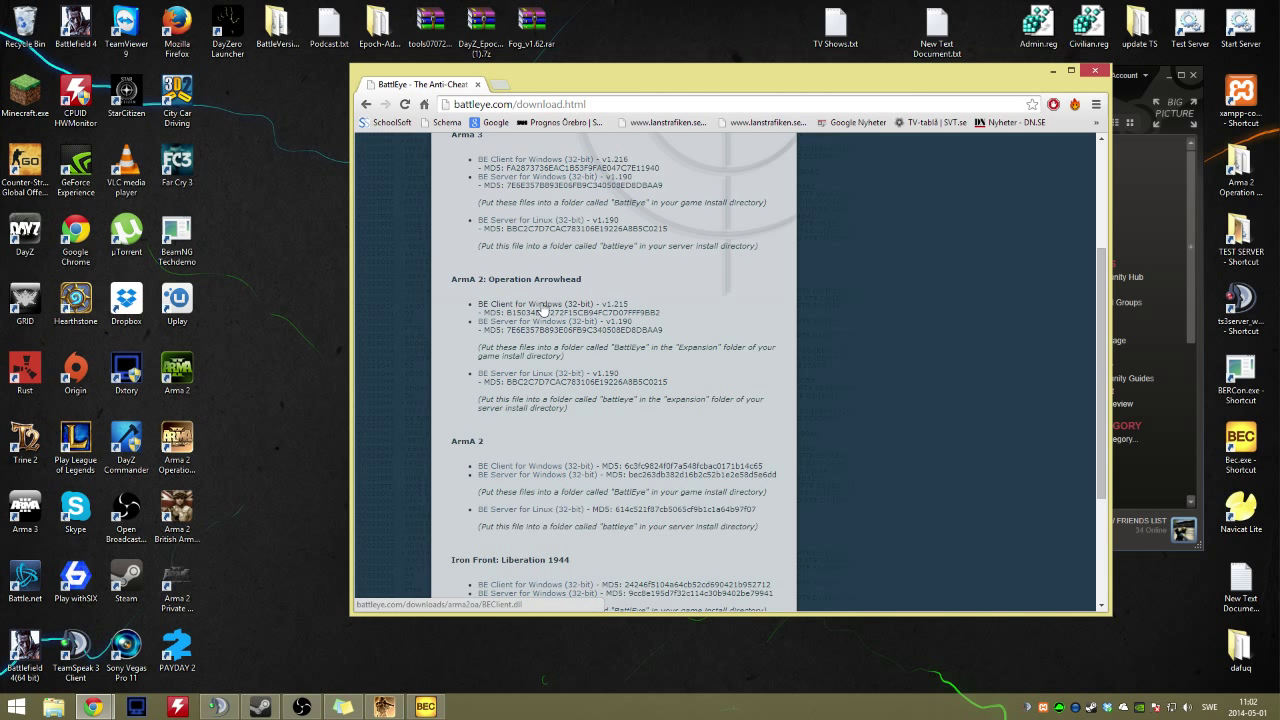
click(541, 311)
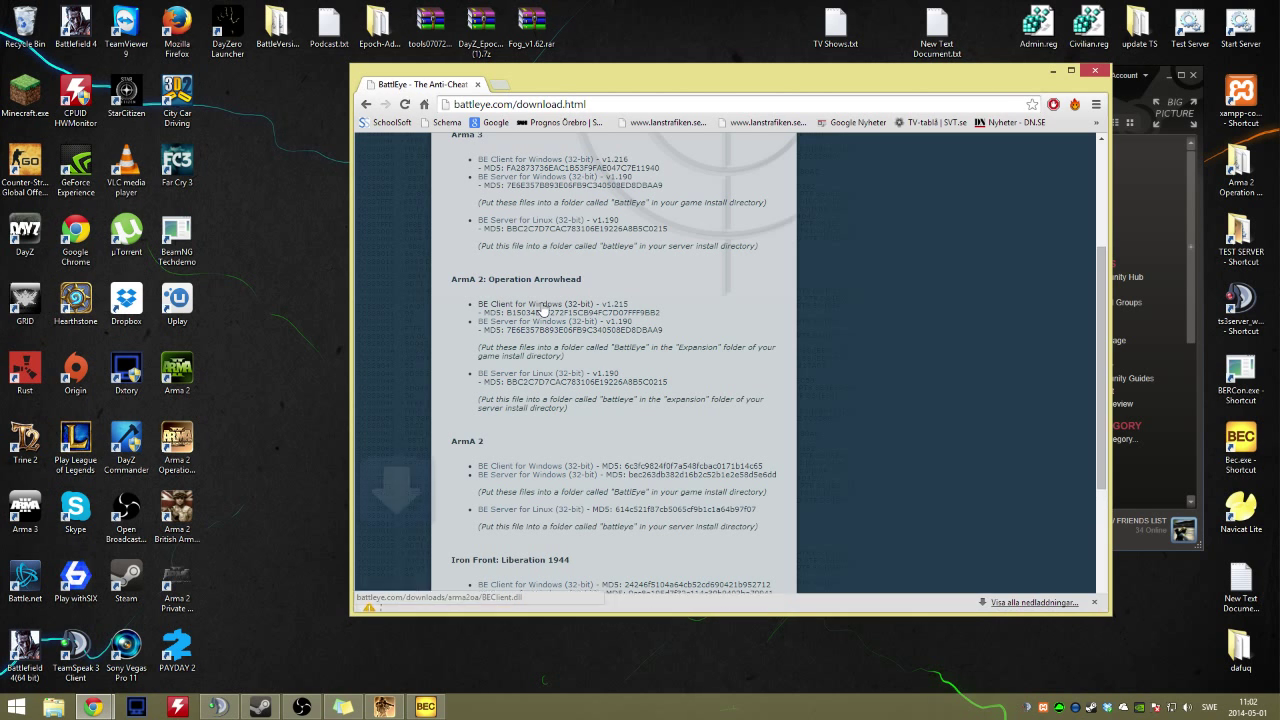
drag(674, 86, 546, 101)
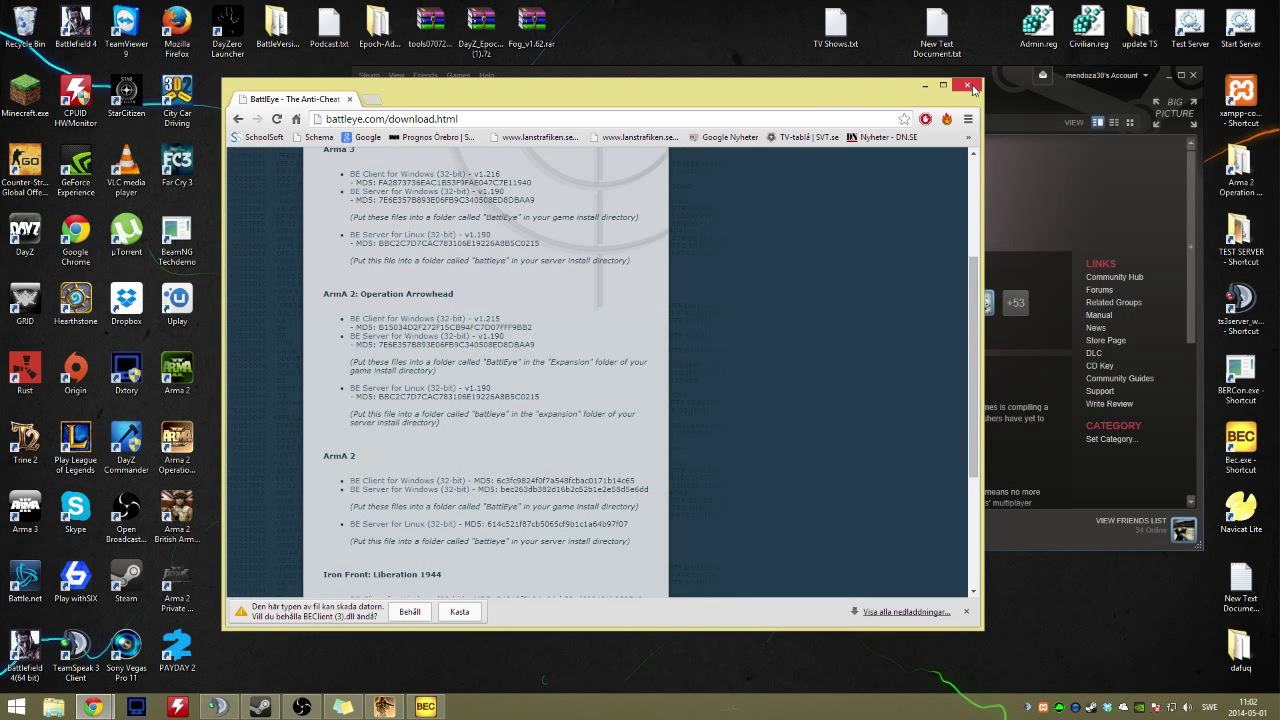
Close Chrome and browse to C:\Program Files (x86)\Steam\SteamApps\common\Arma 2 Operation Arrowhead
click(968, 86)
click(54, 707)
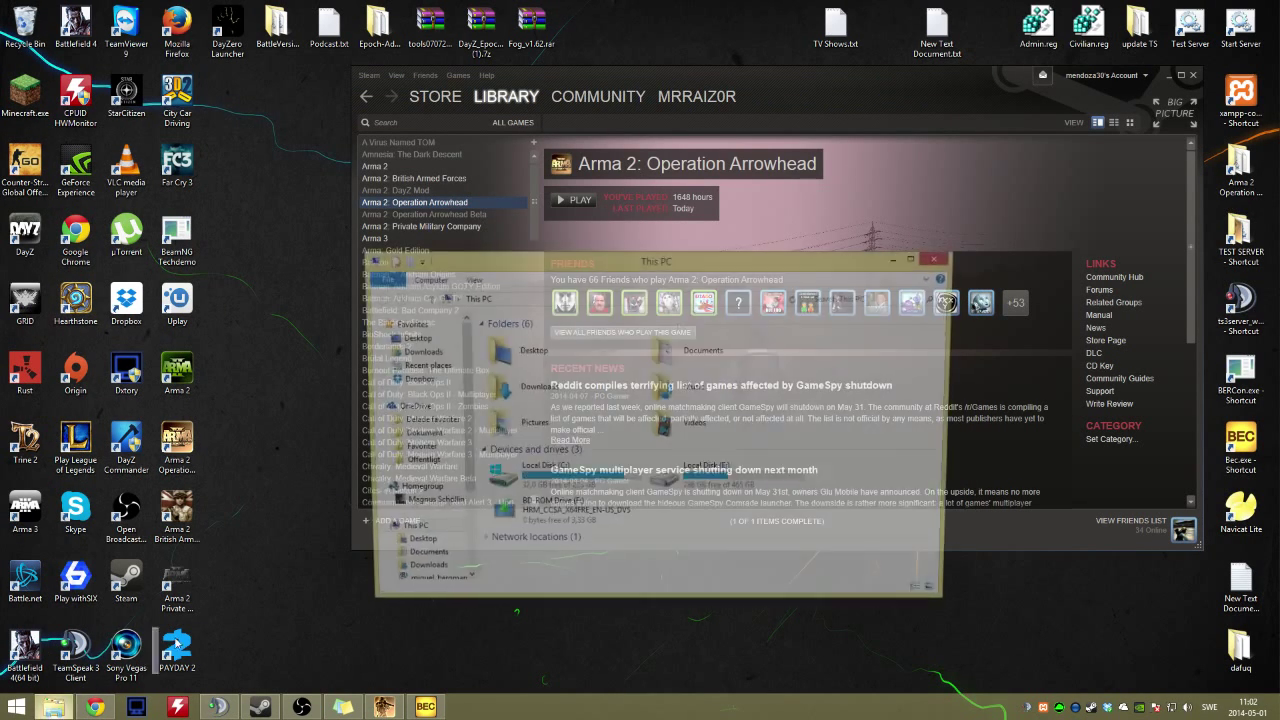
double_click(530, 478)
click(538, 437)
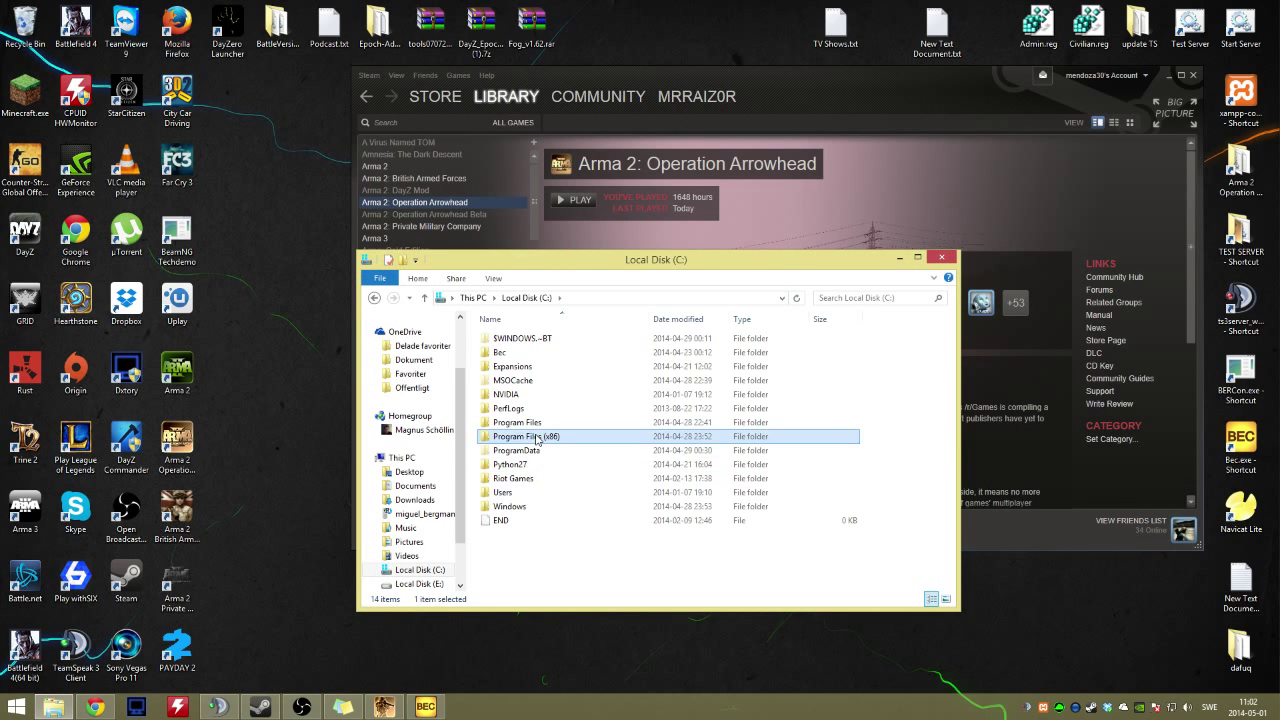
double_click(538, 437)
scroll(536, 438, down, 3)
double_click(536, 437)
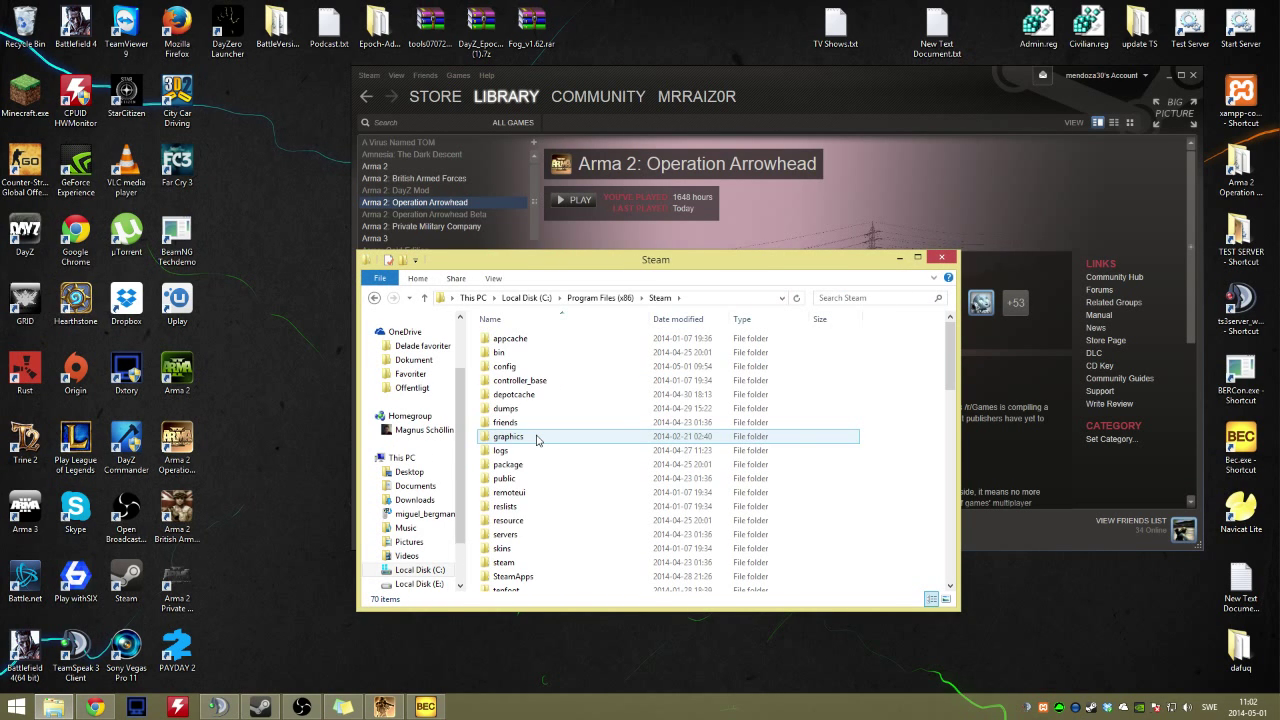
double_click(505, 576)
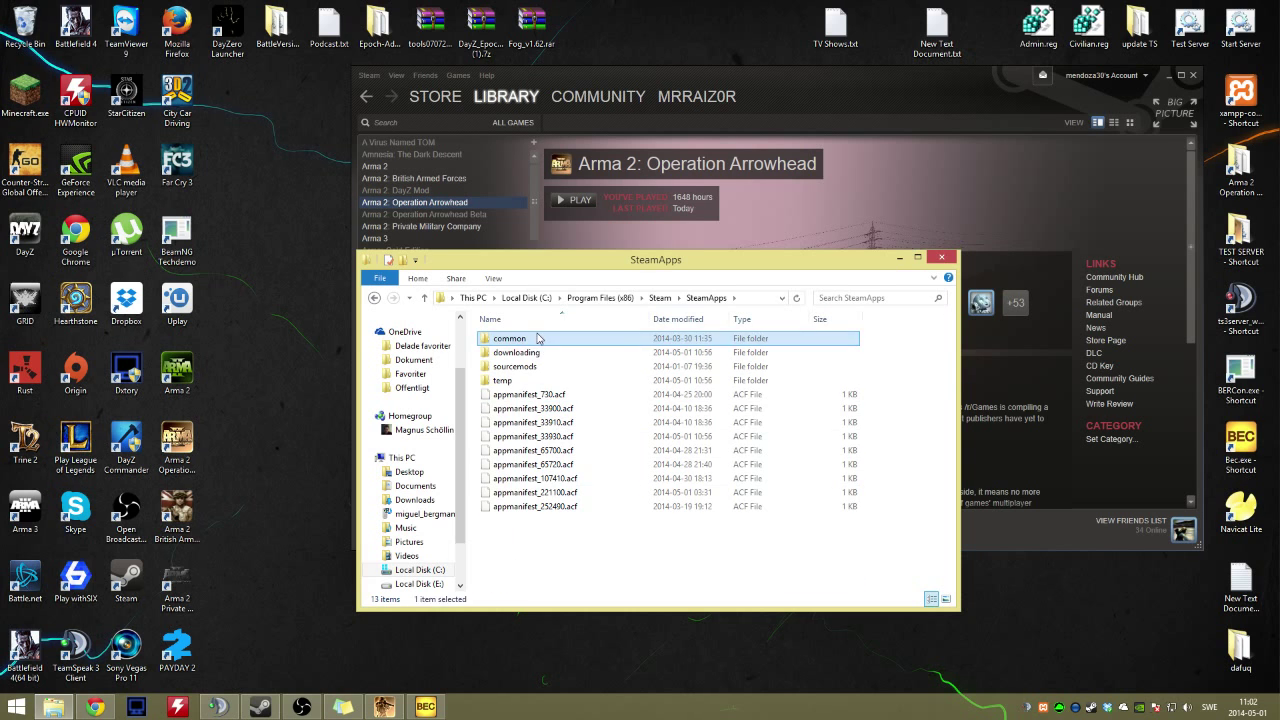
double_click(508, 339)
double_click(520, 349)
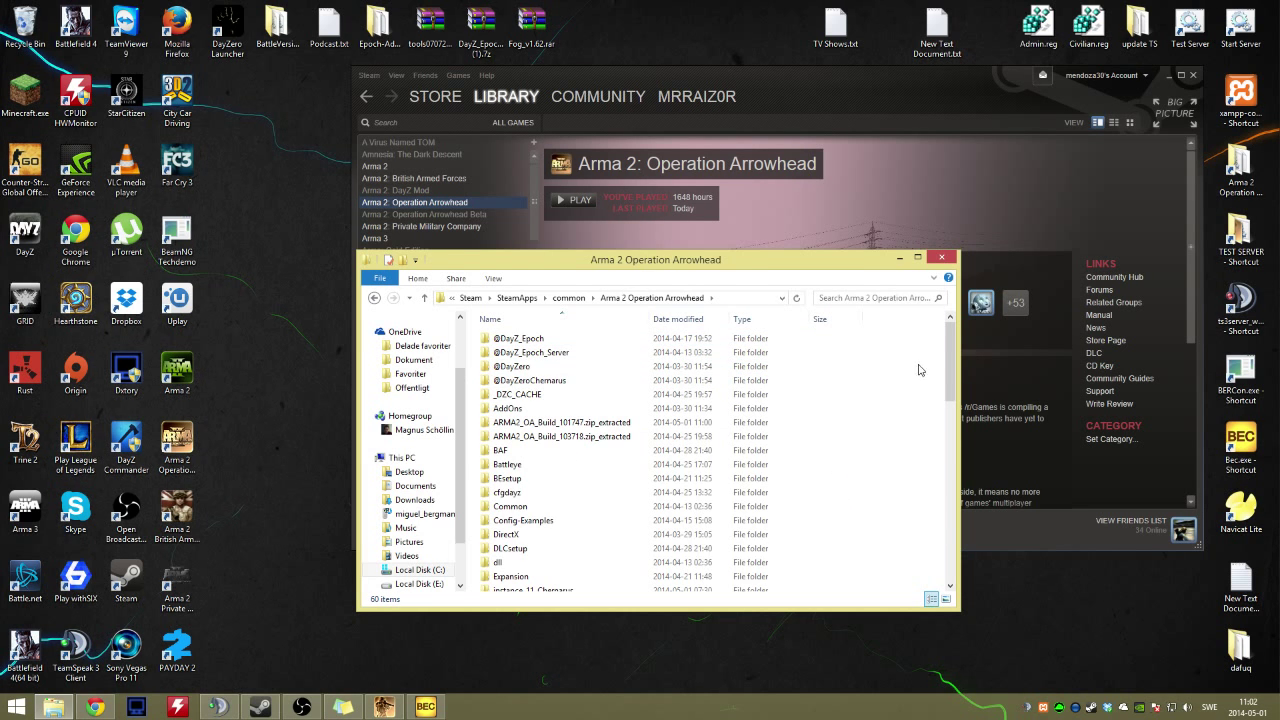
Delete the old 100 KB BEClient.dll from Expansion\BattlEye
mouse_move(952, 357)
mouse_down()
mouse_move(942, 420)
mouse_move(942, 362)
mouse_up()
double_click(500, 443)
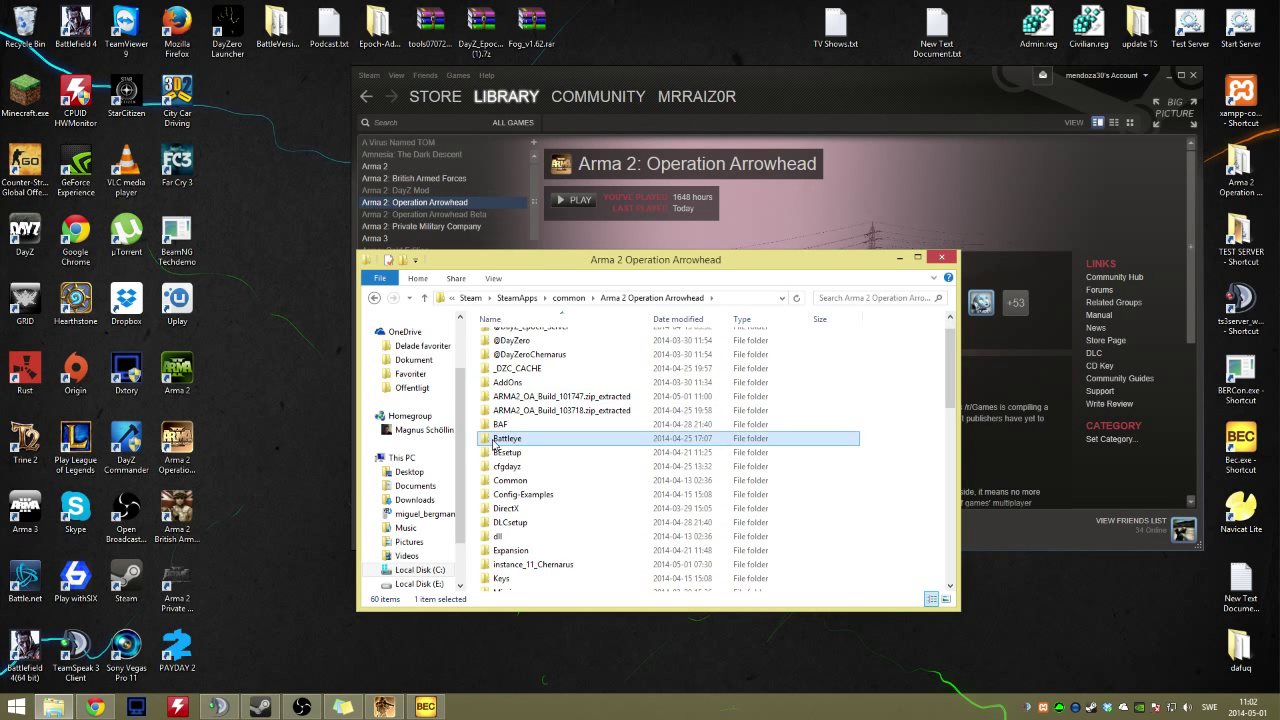
click(374, 297)
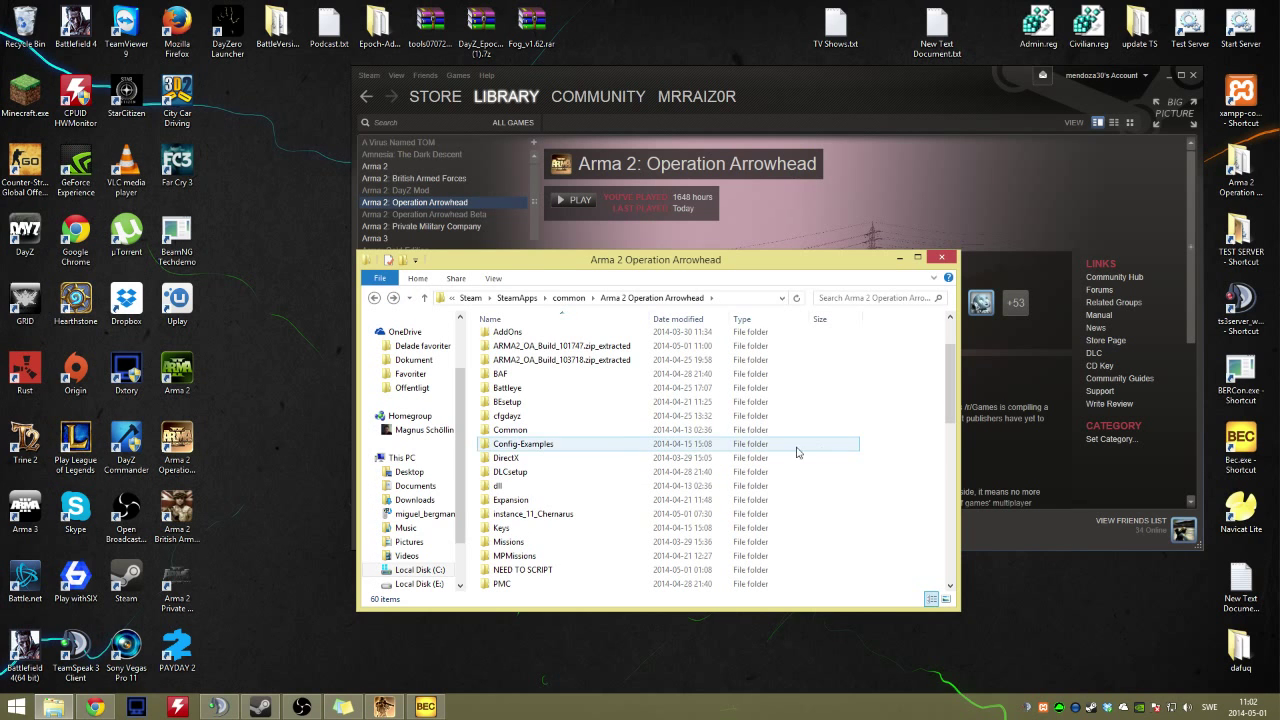
double_click(525, 500)
double_click(510, 352)
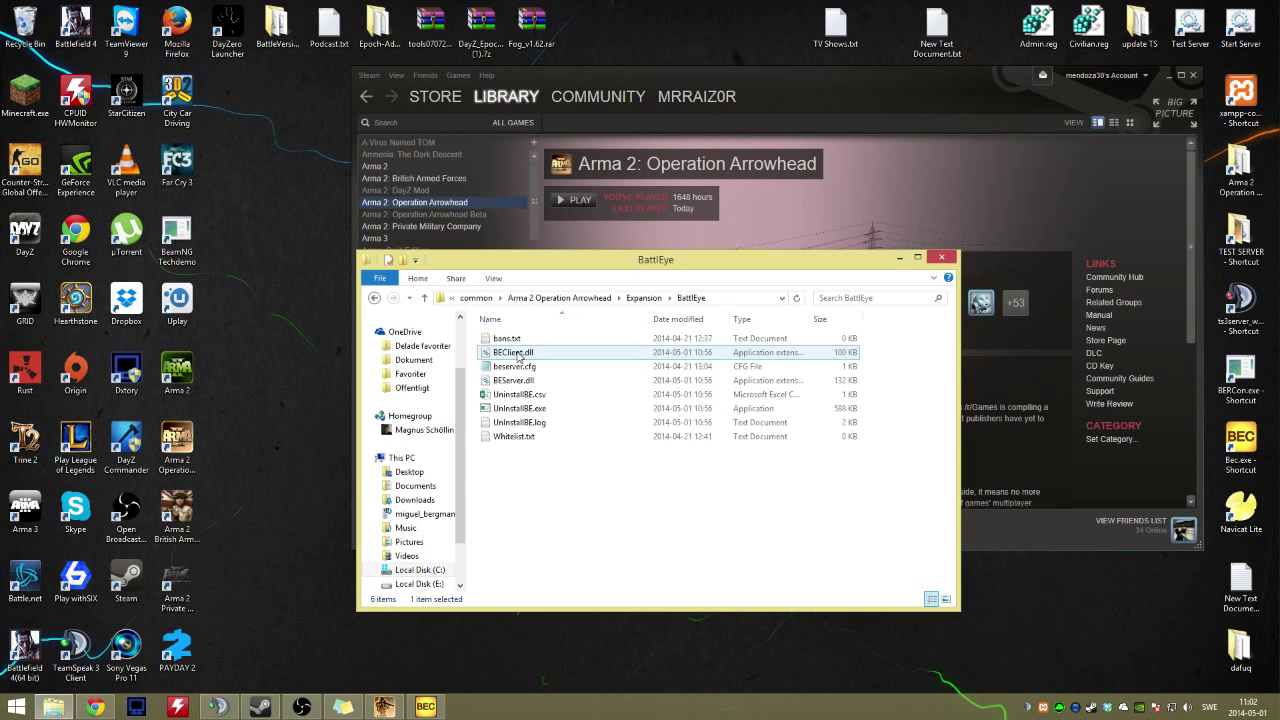
drag(600, 259, 530, 250)
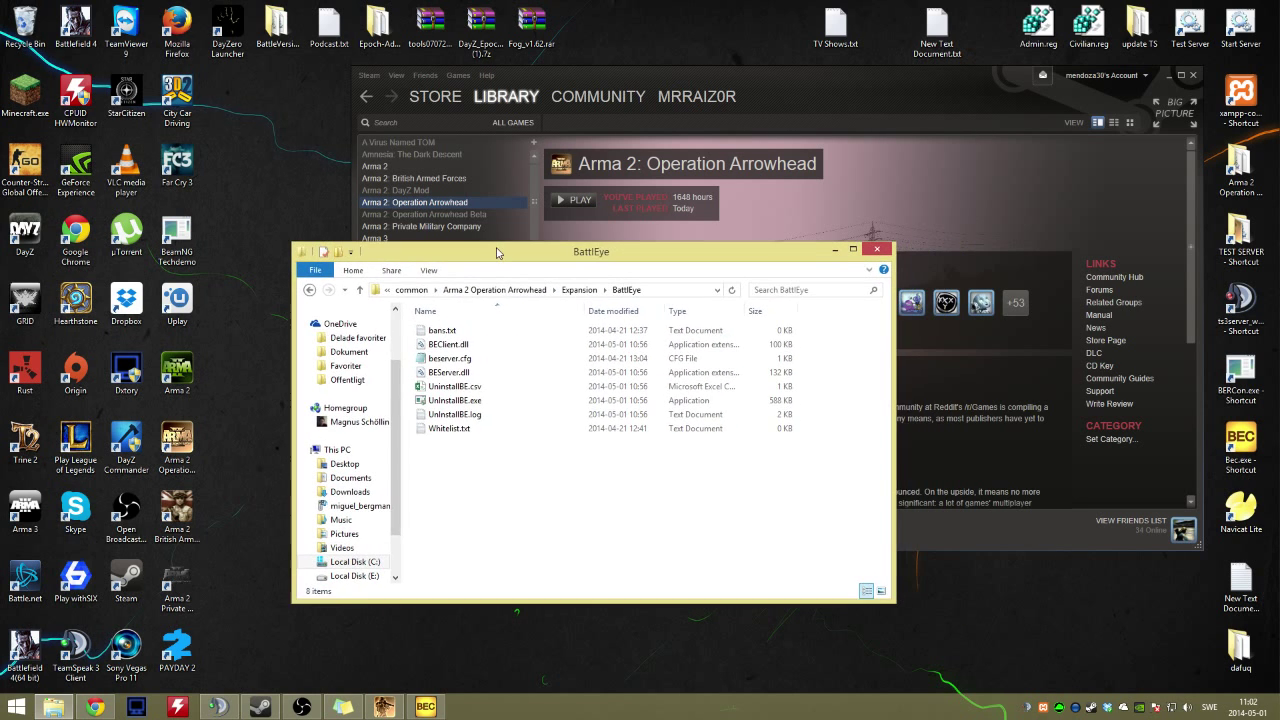
click(461, 349)
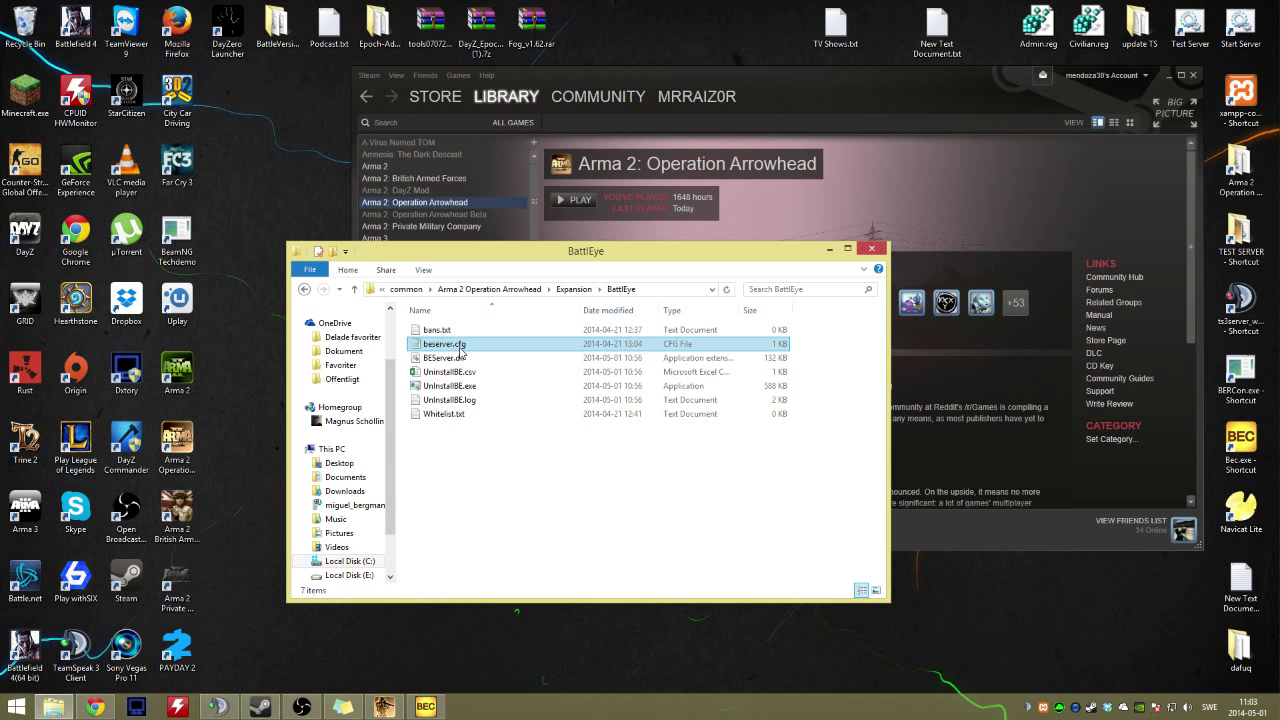
key(Delete)
Paste the 600 KB BEClient.dll from BattleVersionNEW into Expansion\BattlEye
double_click(276, 25)
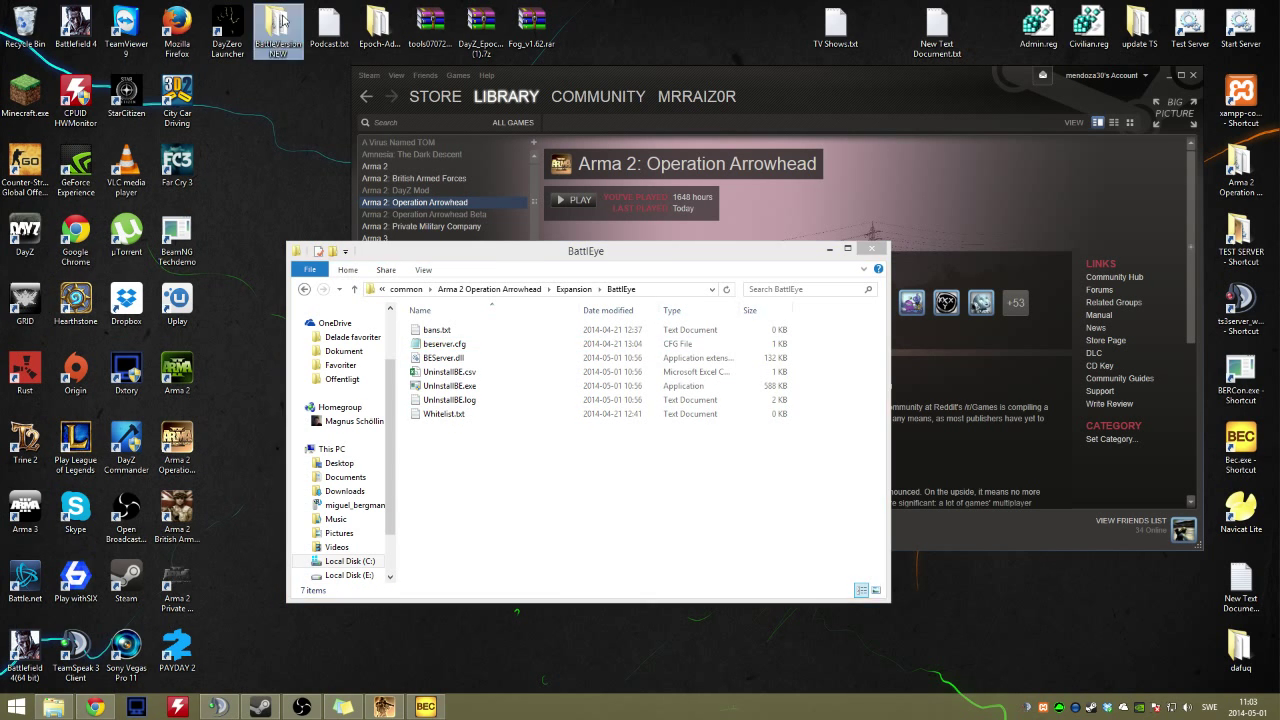
drag(479, 268, 785, 258)
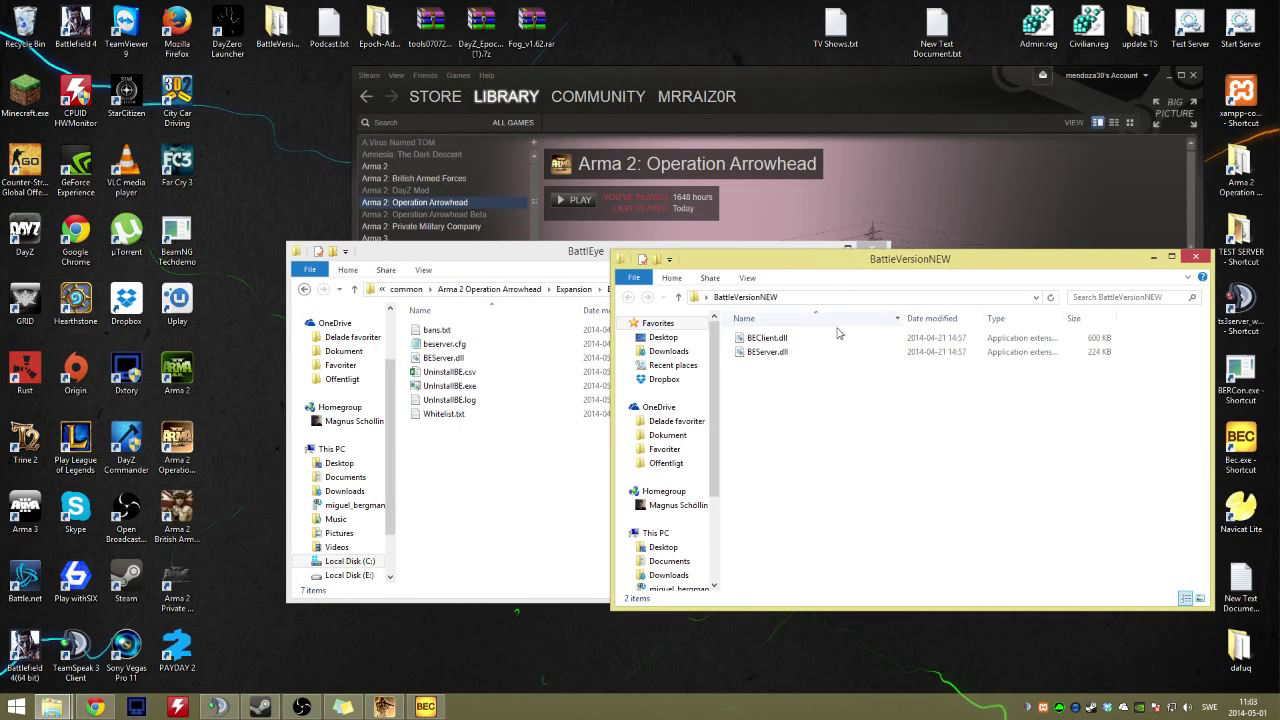
click(783, 339)
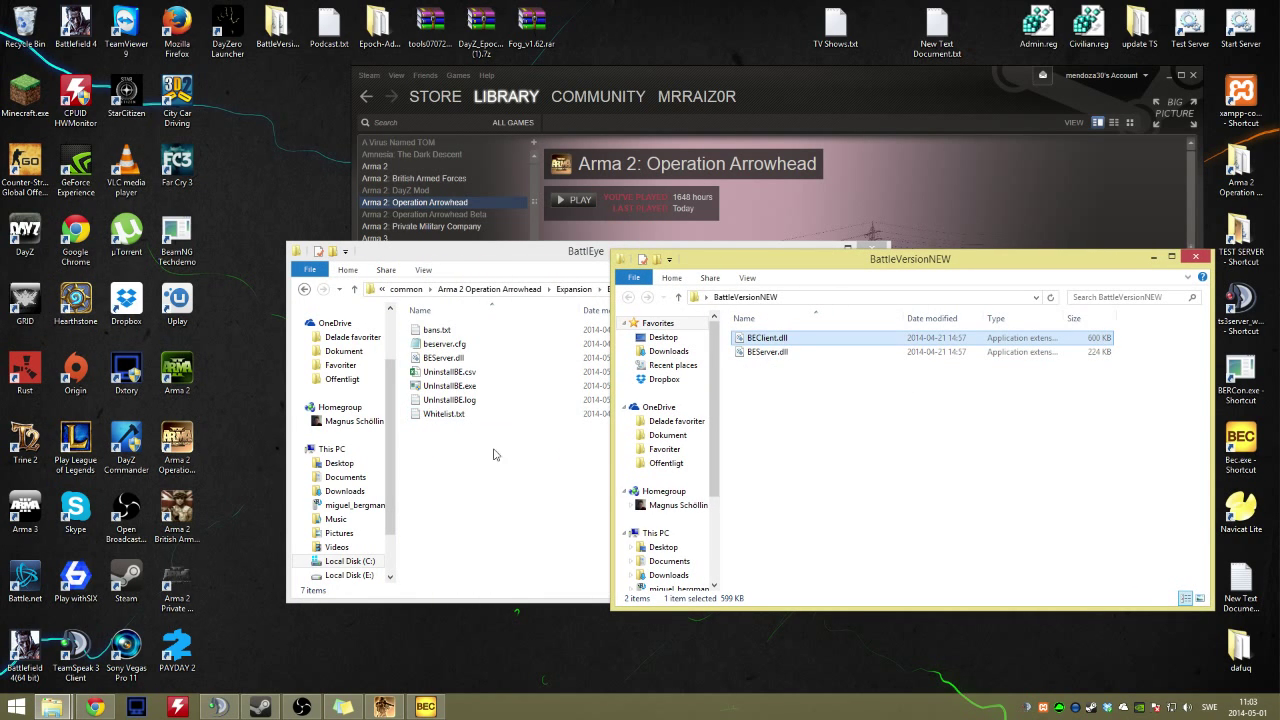
click(452, 477)
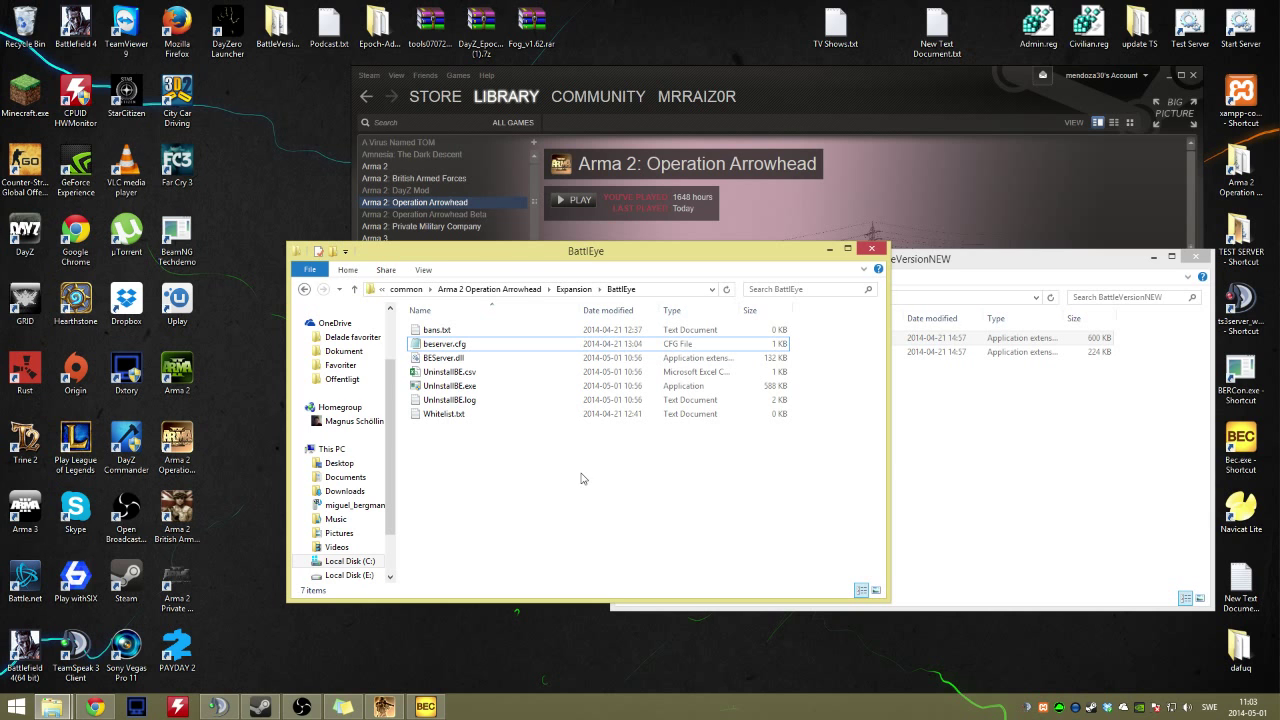
key(ctrl+v)
click(1018, 396)
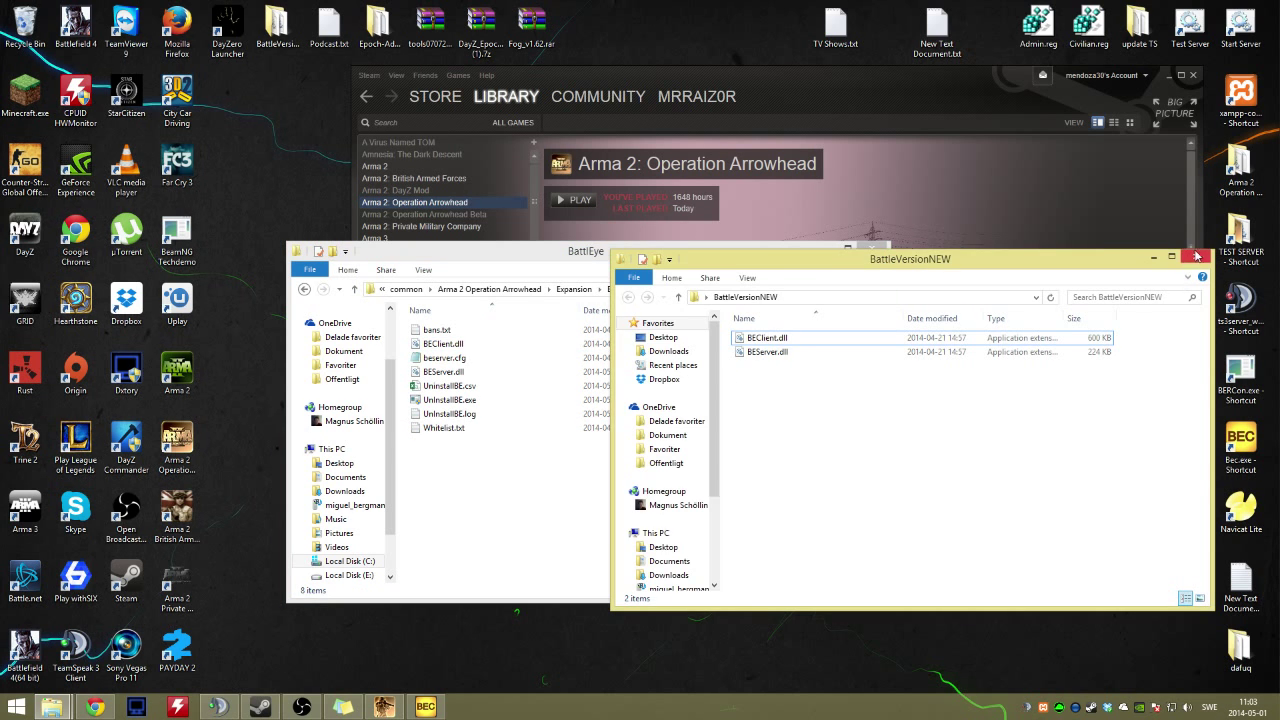
Close the folder windows and try launching Arma 2: OA, dismissing the missing-executable error
click(1198, 257)
click(872, 249)
double_click(432, 204)
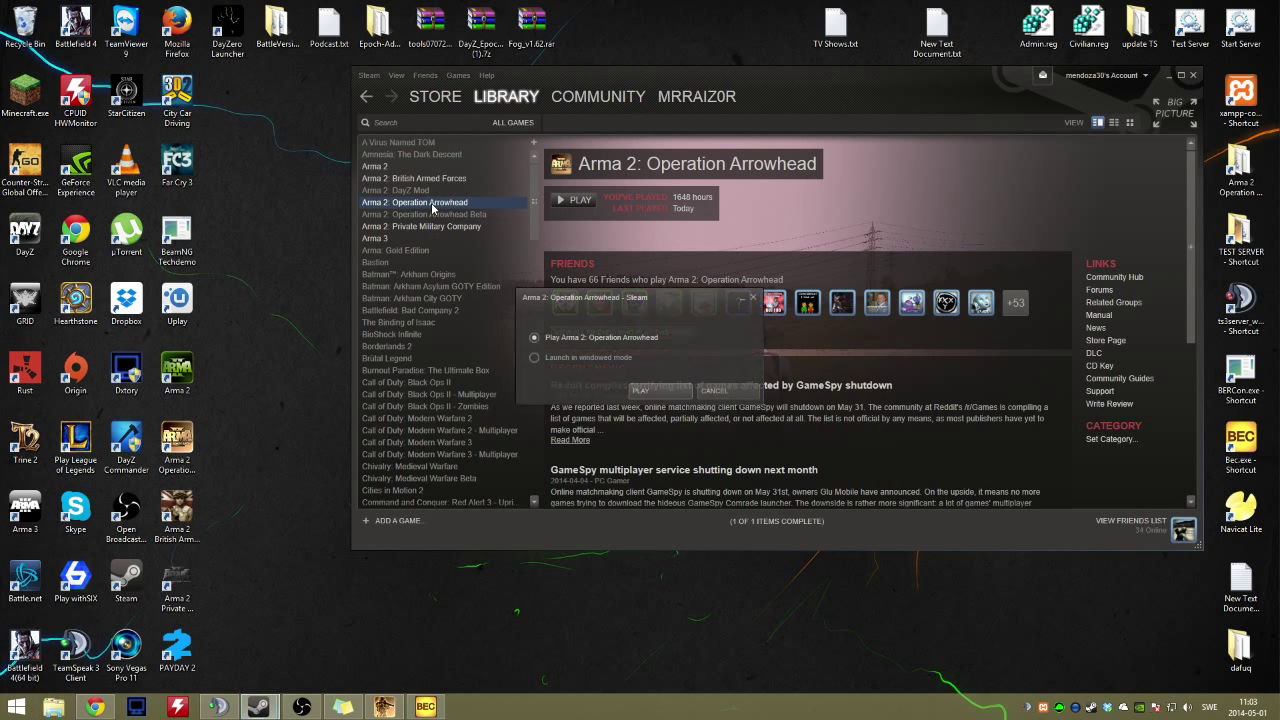
click(653, 390)
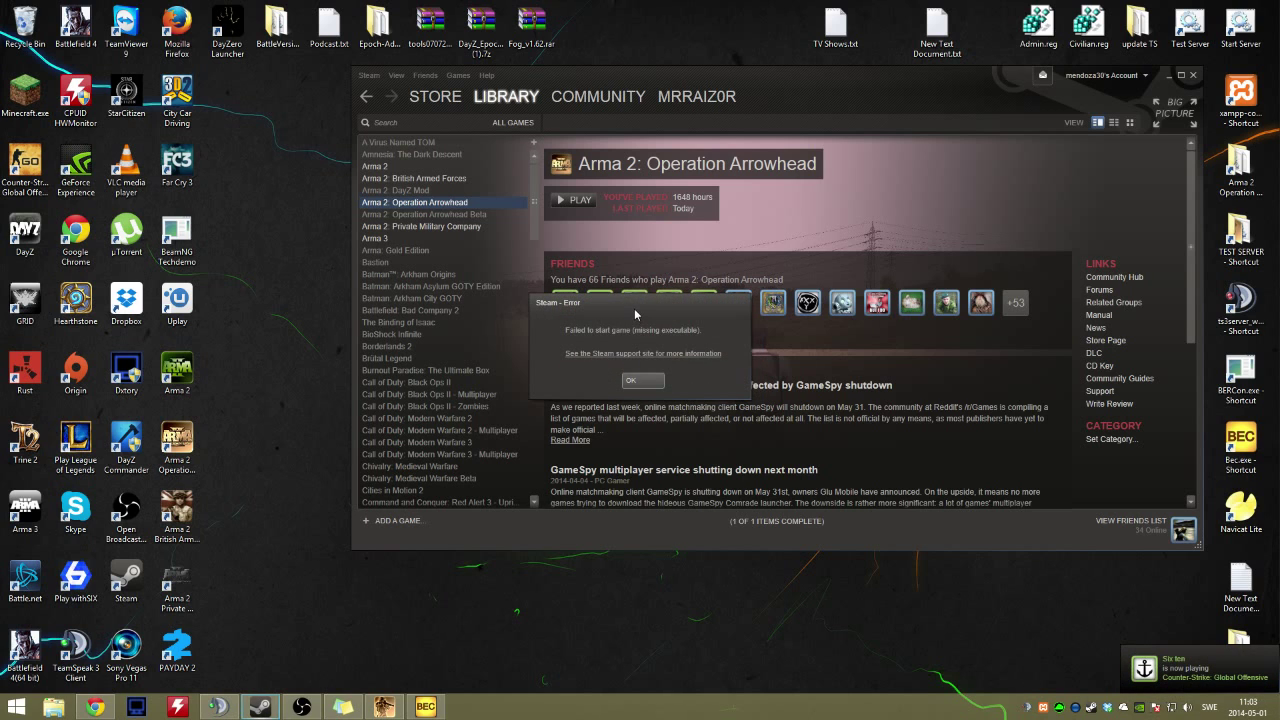
click(648, 385)
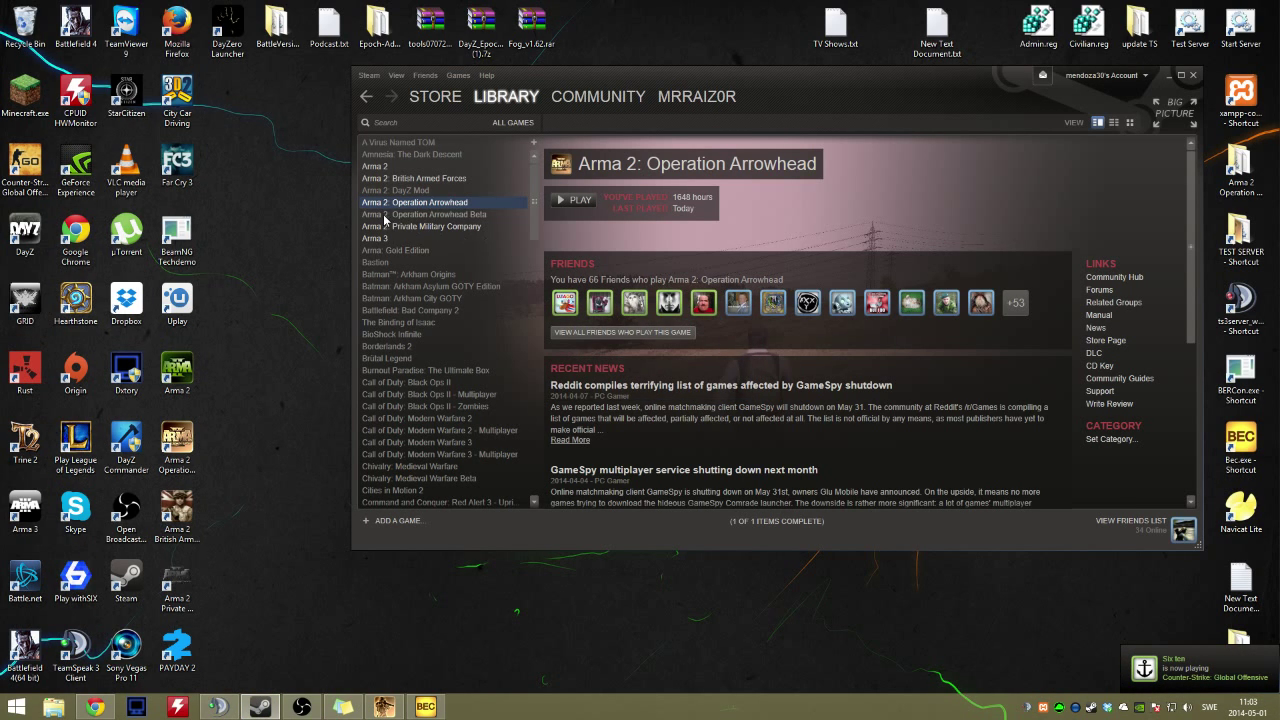
Restore arma2oa.exe and ArmA2OA.exe from the Recycle Bin via their Properties
double_click(25, 25)
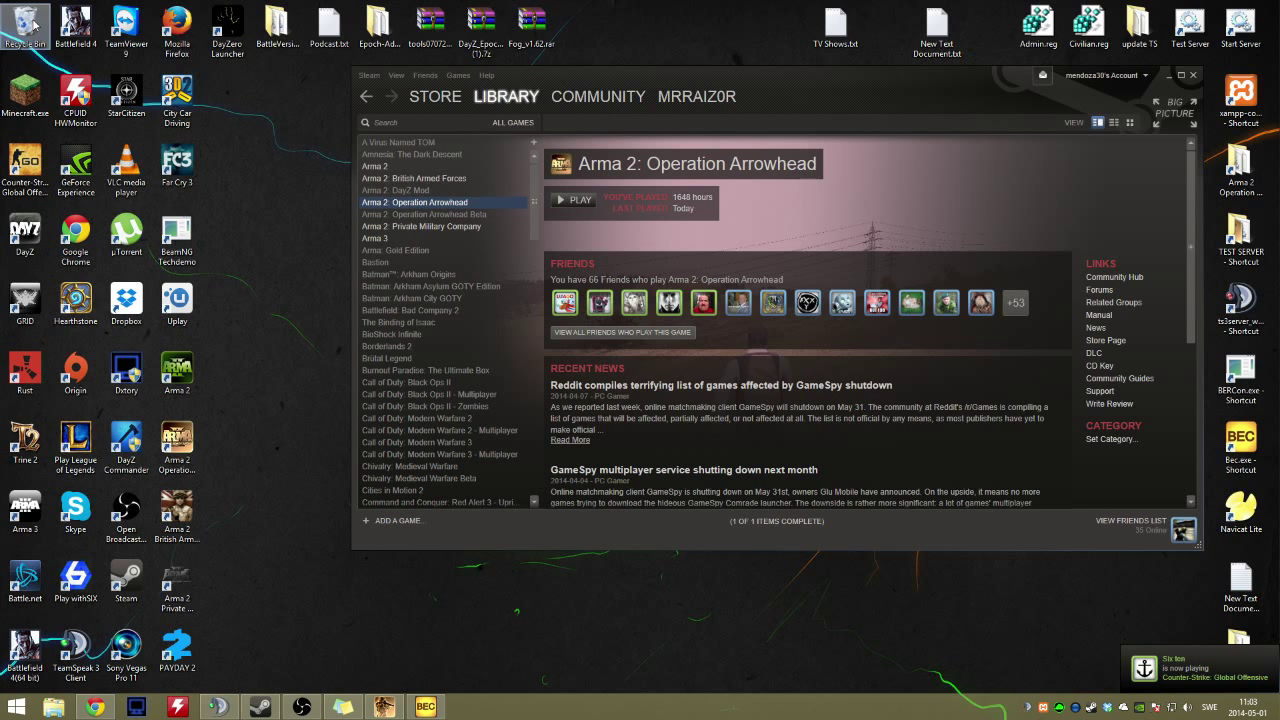
drag(1000, 259, 660, 242)
double_click(612, 355)
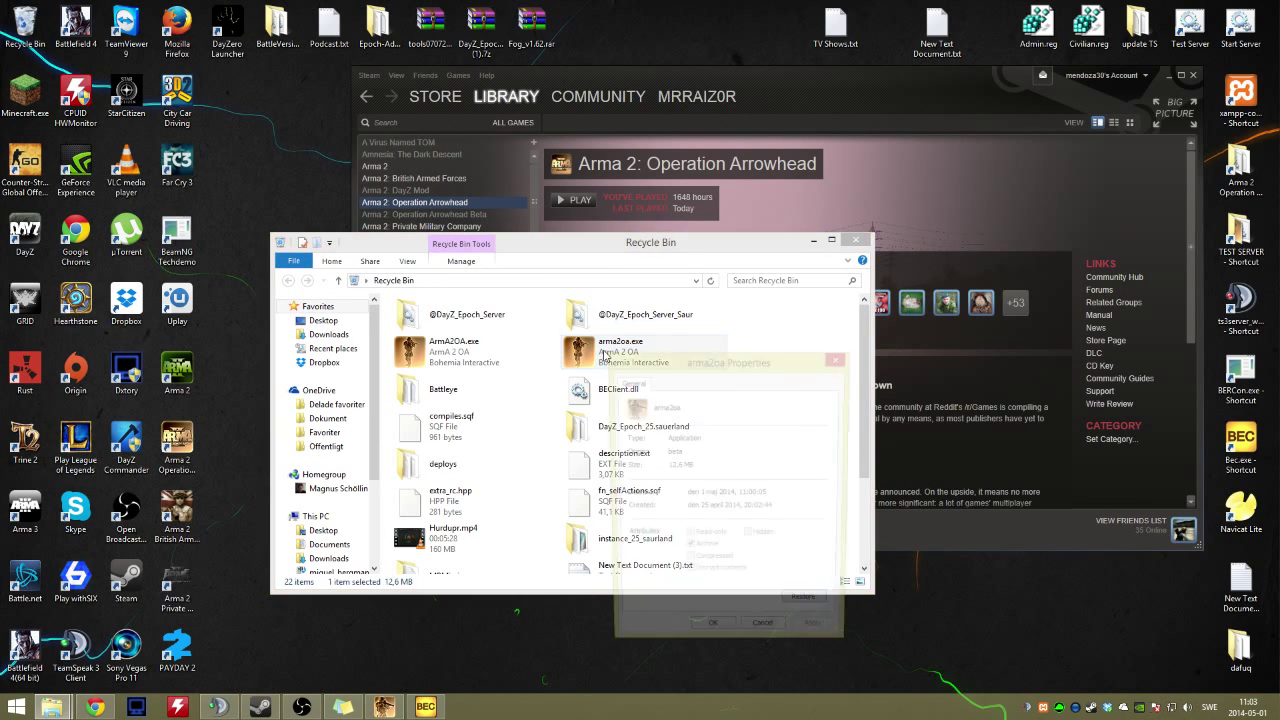
click(809, 608)
click(711, 637)
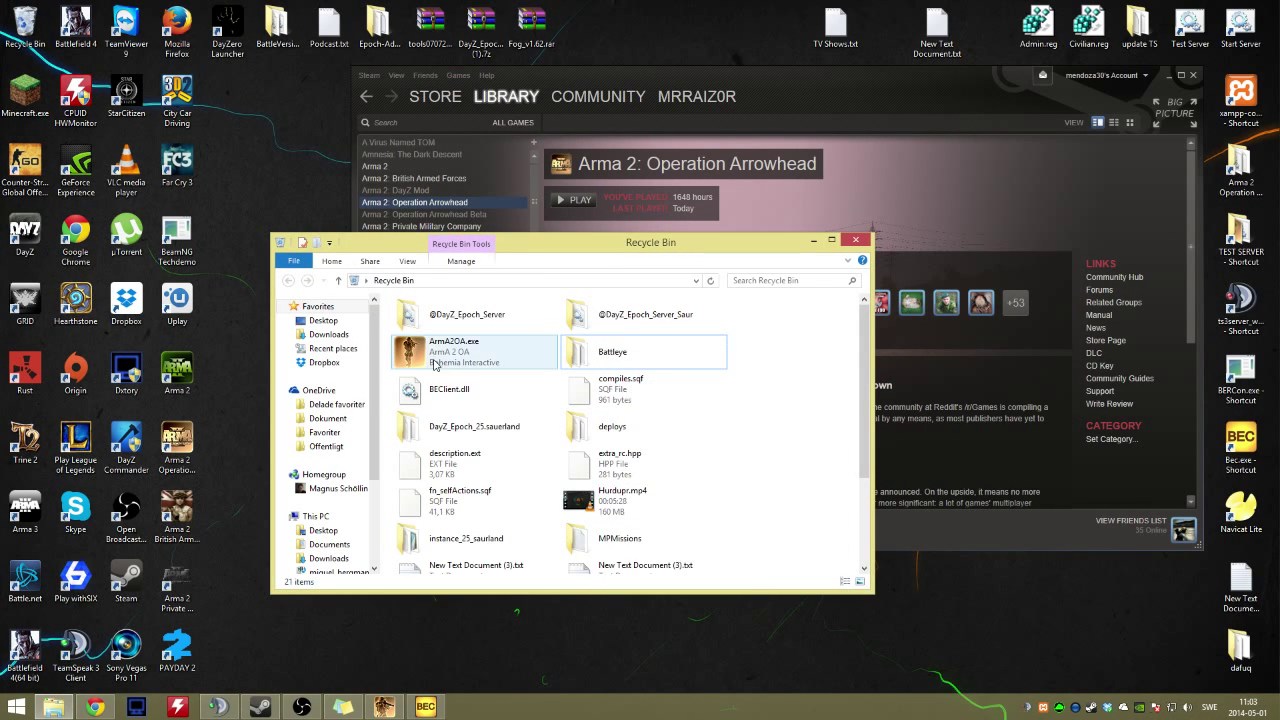
double_click(436, 358)
click(646, 610)
click(543, 640)
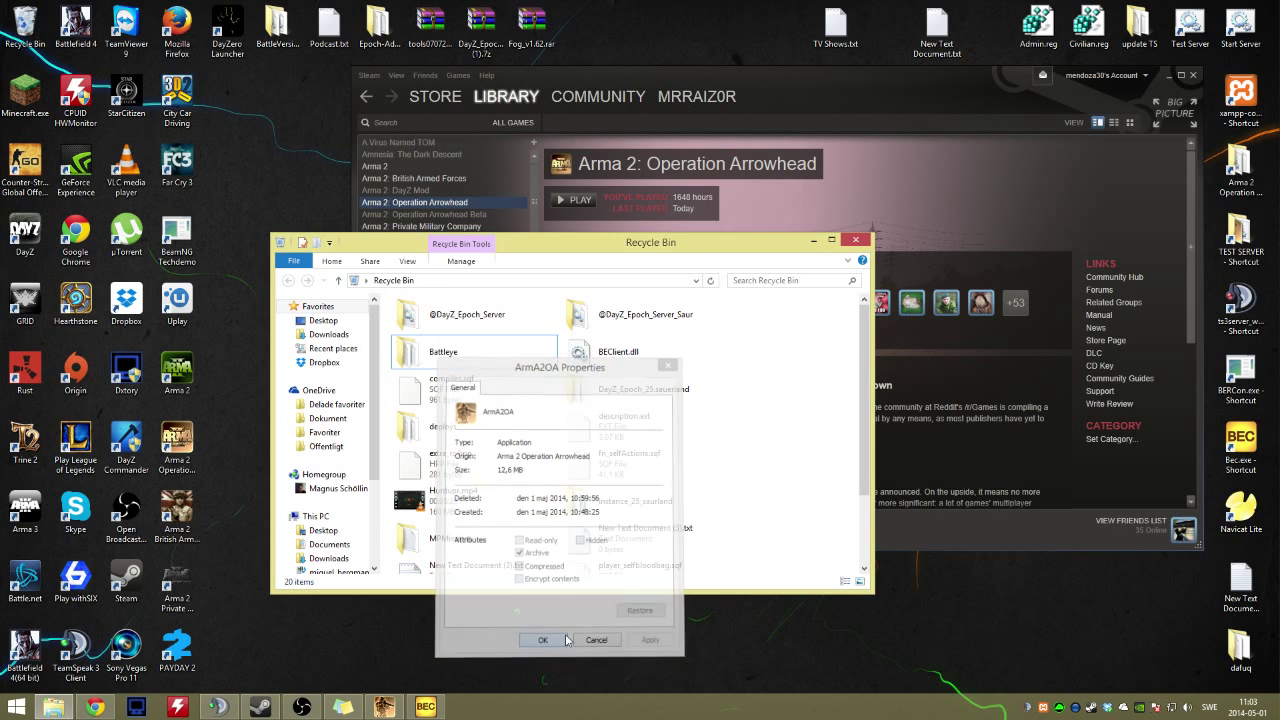
click(856, 240)
Launch Arma 2: OA to the DayZ Epoch main menu, exit the game, and restore OBS
double_click(420, 203)
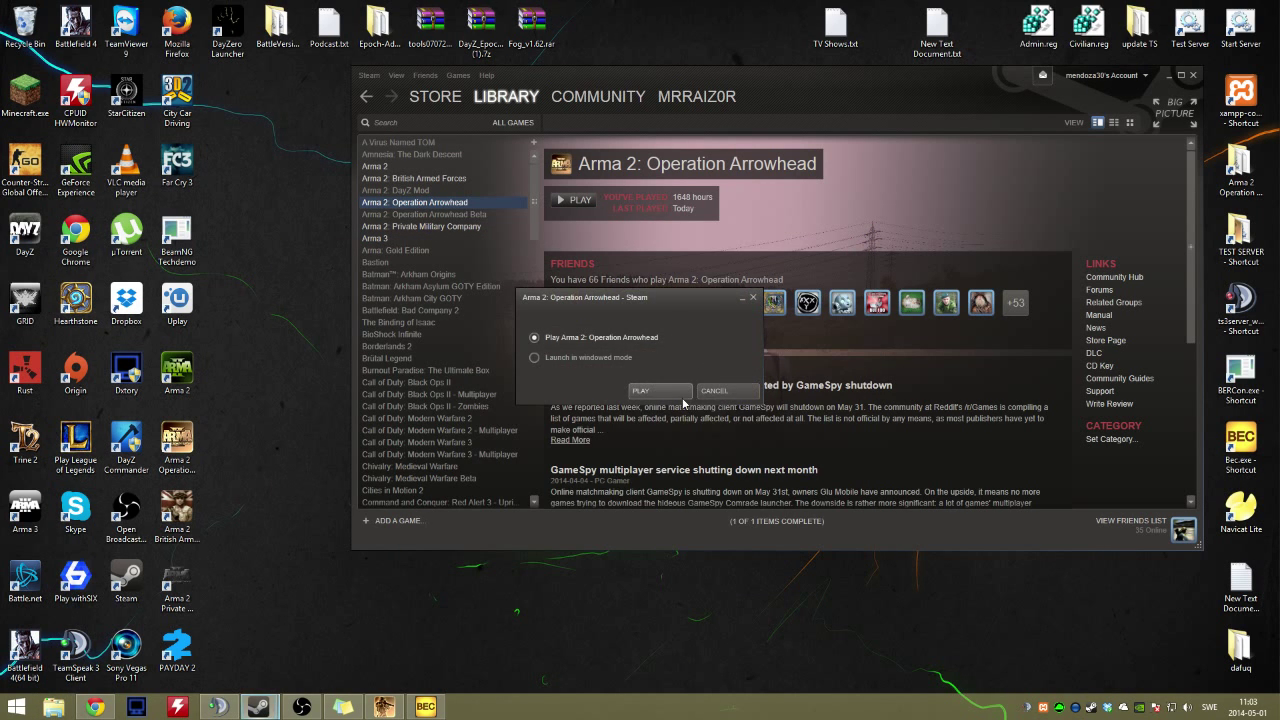
click(661, 396)
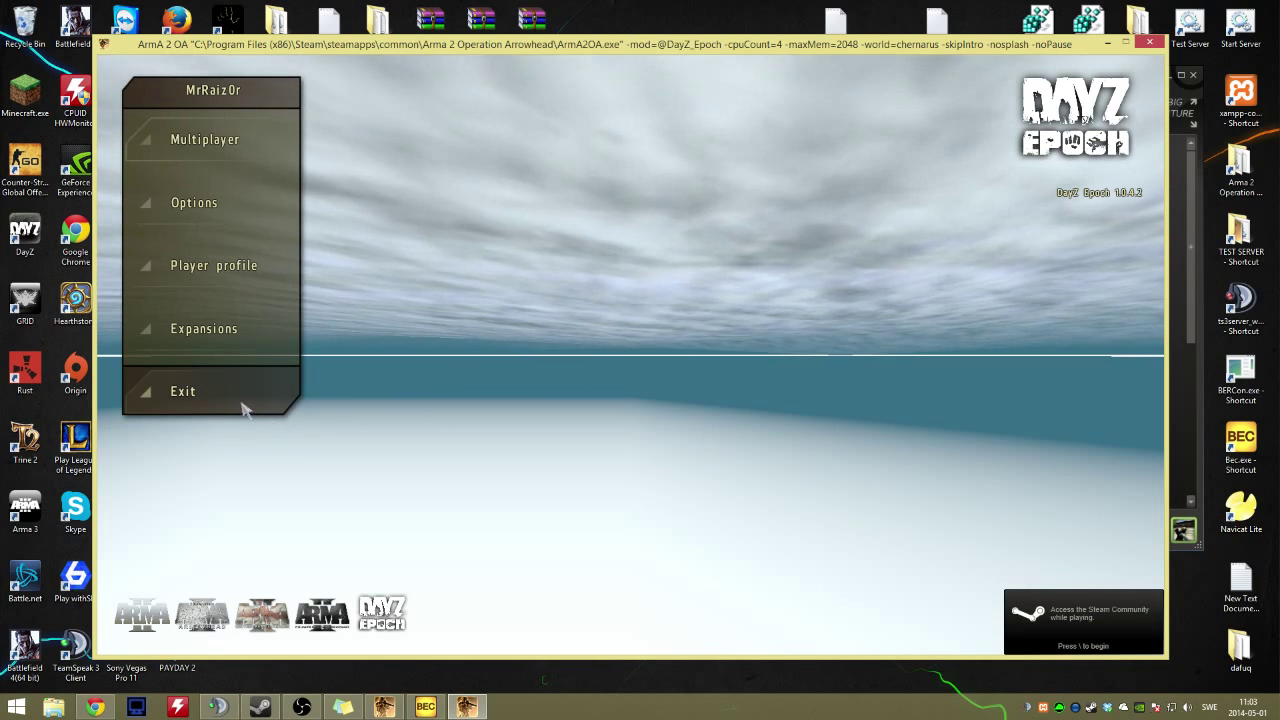
click(203, 391)
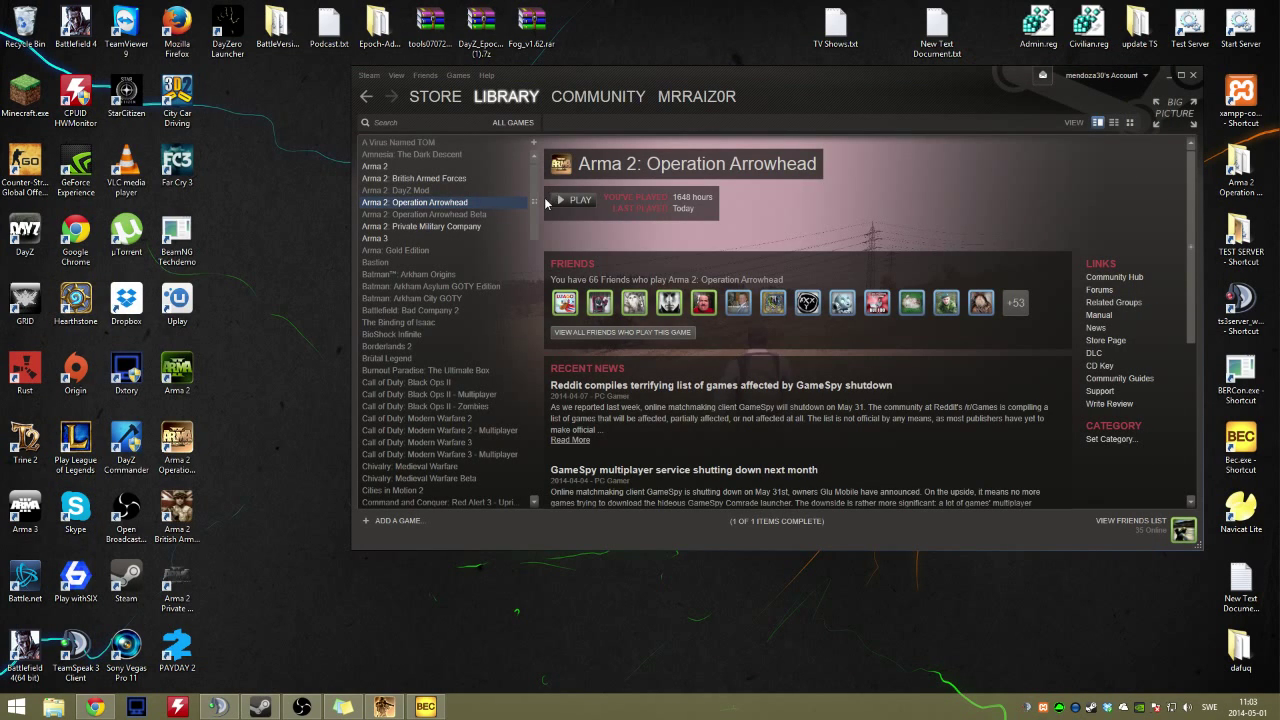
click(302, 707)
drag(601, 123, 566, 135)
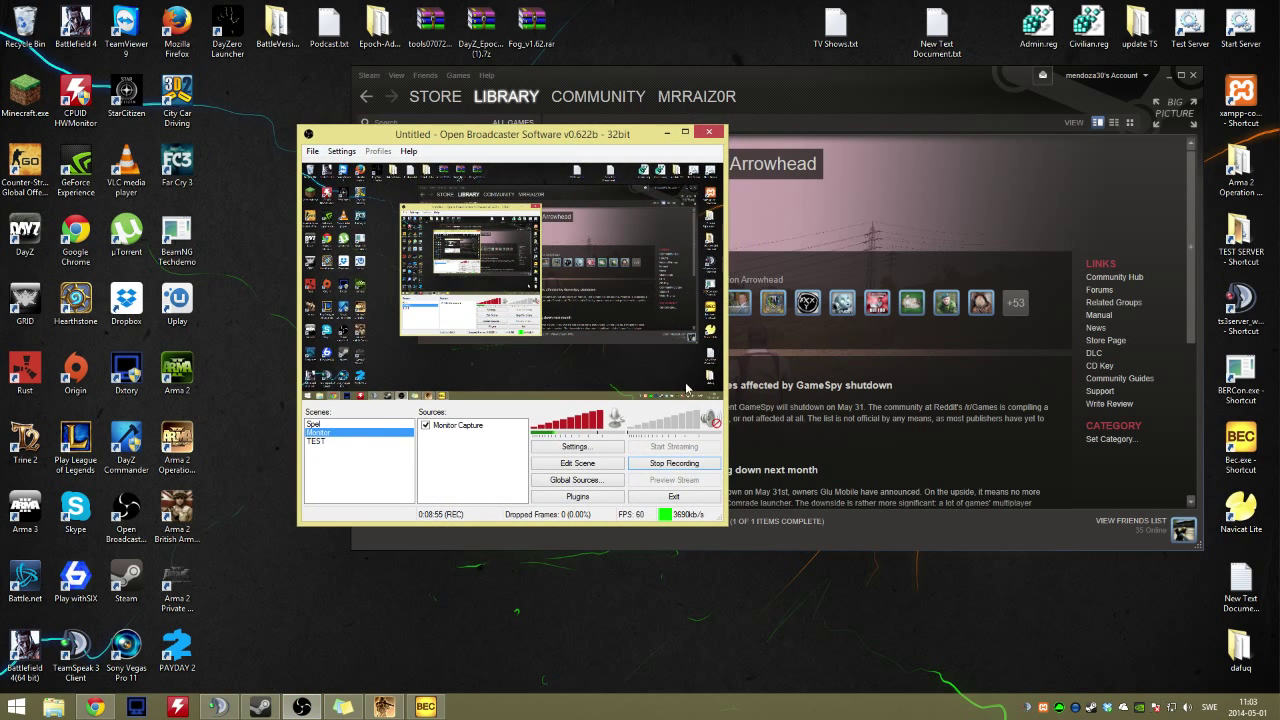